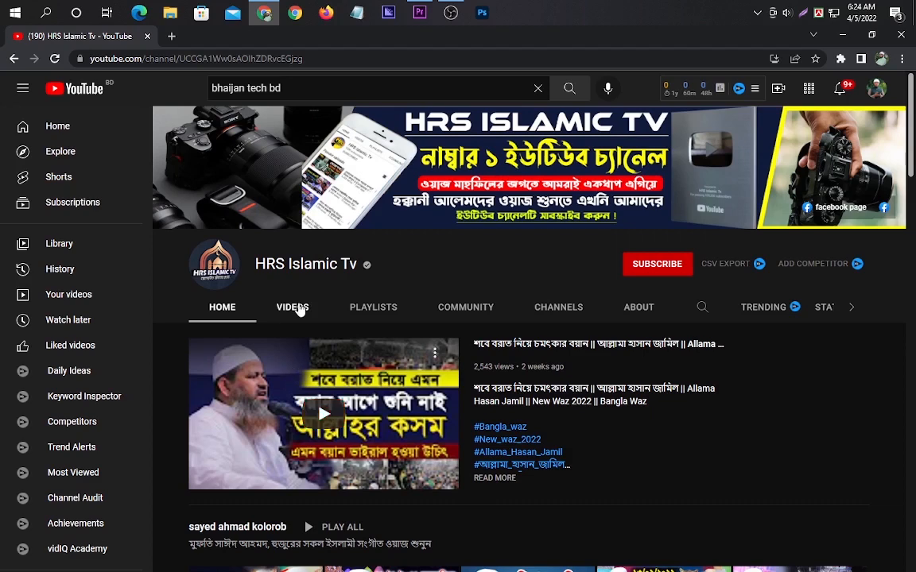
# - Show the uploaded videos of the HRS Islamic Tv channel
pyautogui.click(298, 307)
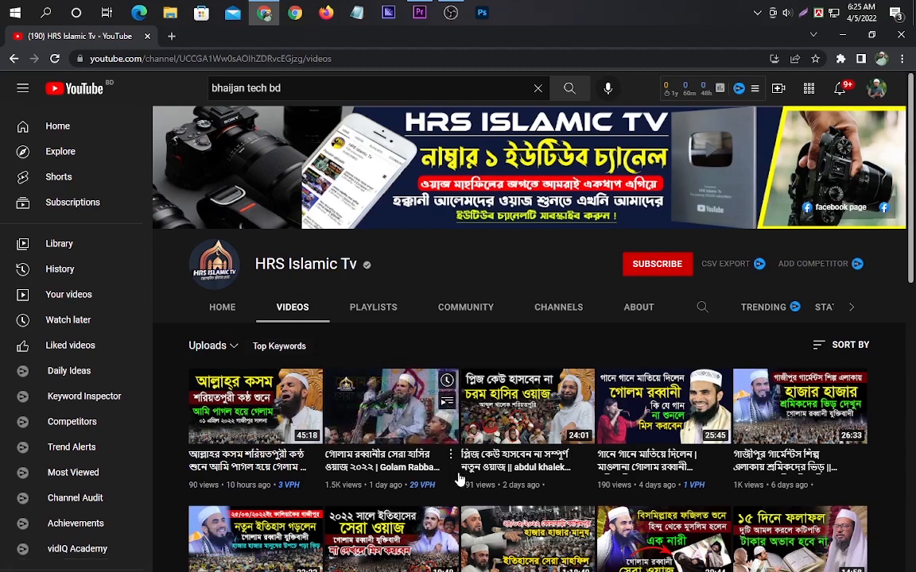
# - Switch to Adobe Premiere Pro and review the effects on the timeline clips and the media listed in the project
pyautogui.hotkey('alt', 'Tab')
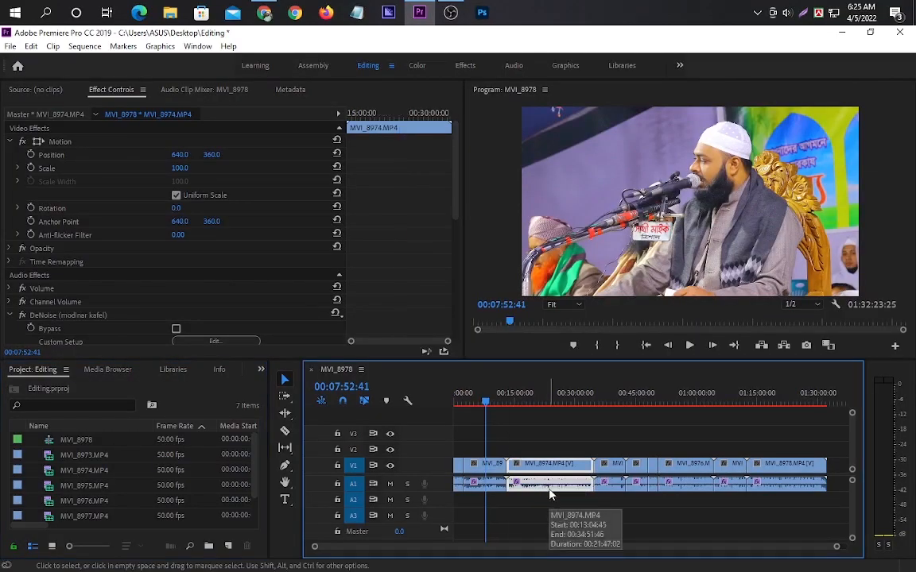
pyautogui.click(807, 484)
pyautogui.click(685, 485)
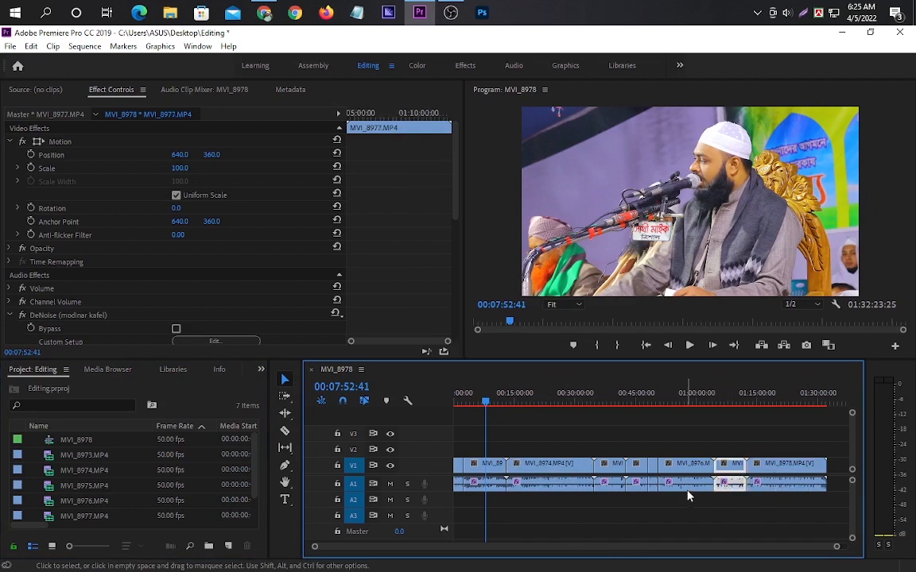
pyautogui.click(577, 493)
pyautogui.scroll(-5, 374, 258)
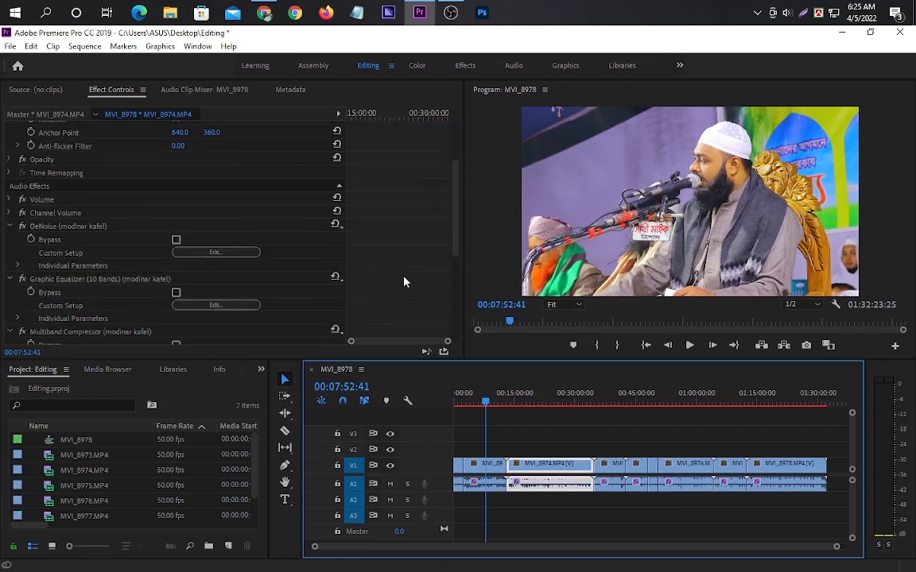
pyautogui.scroll(-3, 405, 286)
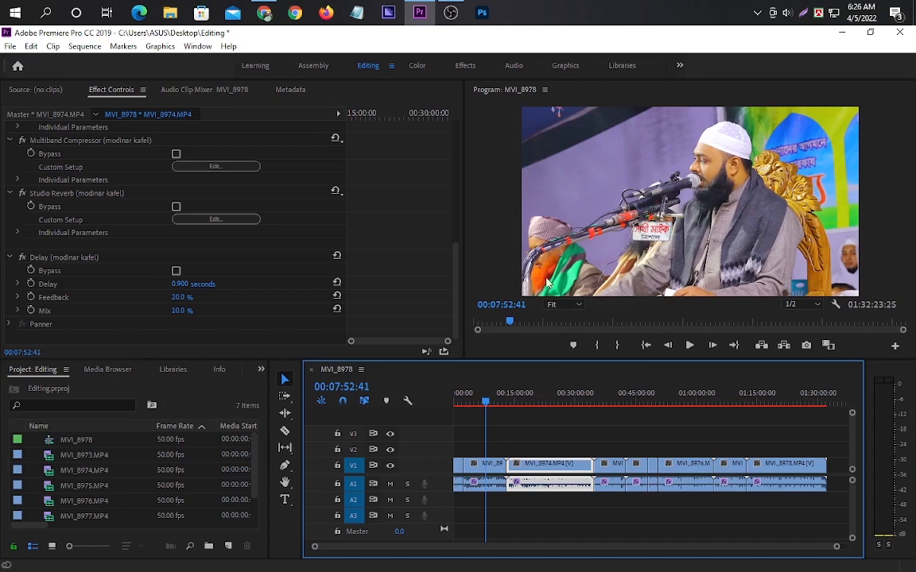
pyautogui.click(485, 487)
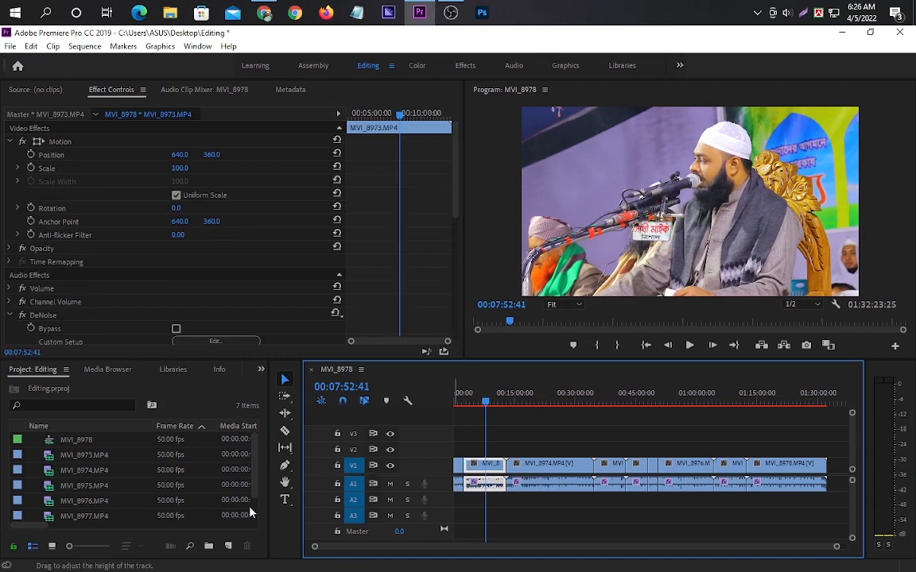
pyautogui.scroll(-2, 181, 497)
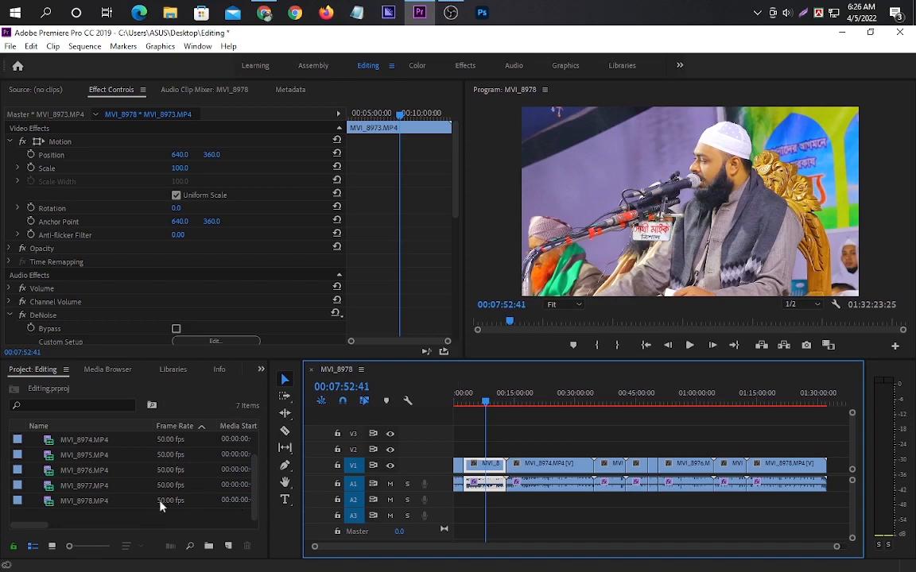
pyautogui.scroll(1, 147, 505)
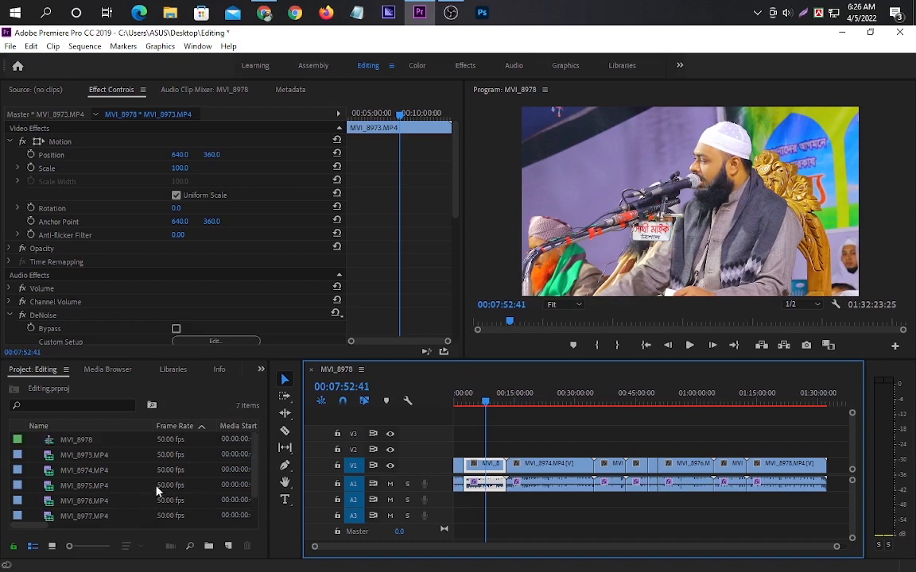
pyautogui.scroll(-1, 158, 473)
pyautogui.click(156, 456)
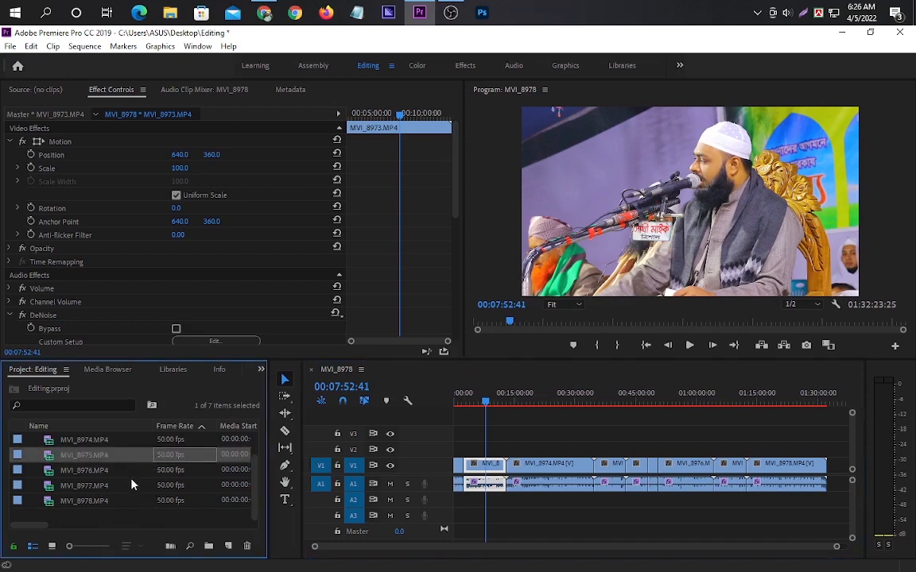
pyautogui.click(144, 530)
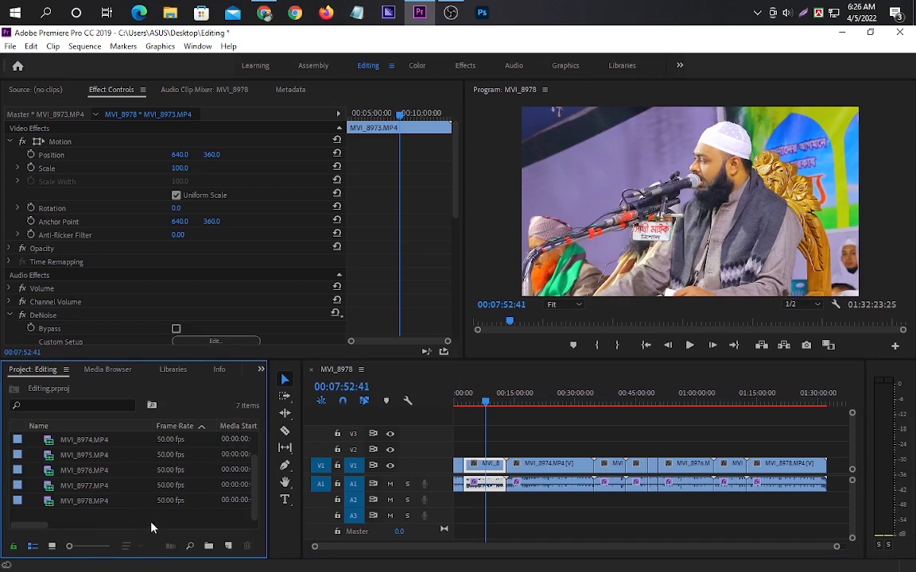
pyautogui.doubleClick(120, 523)
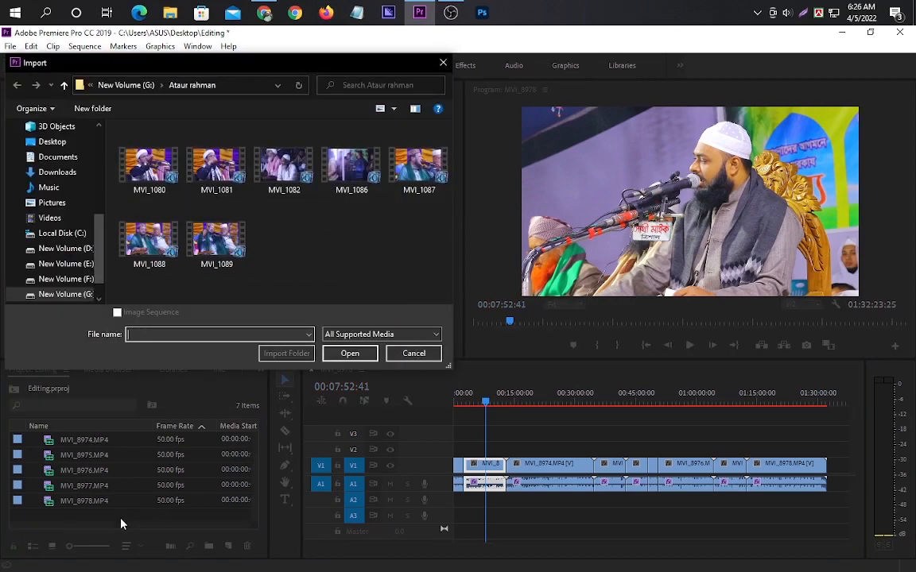
pyautogui.click(85, 283)
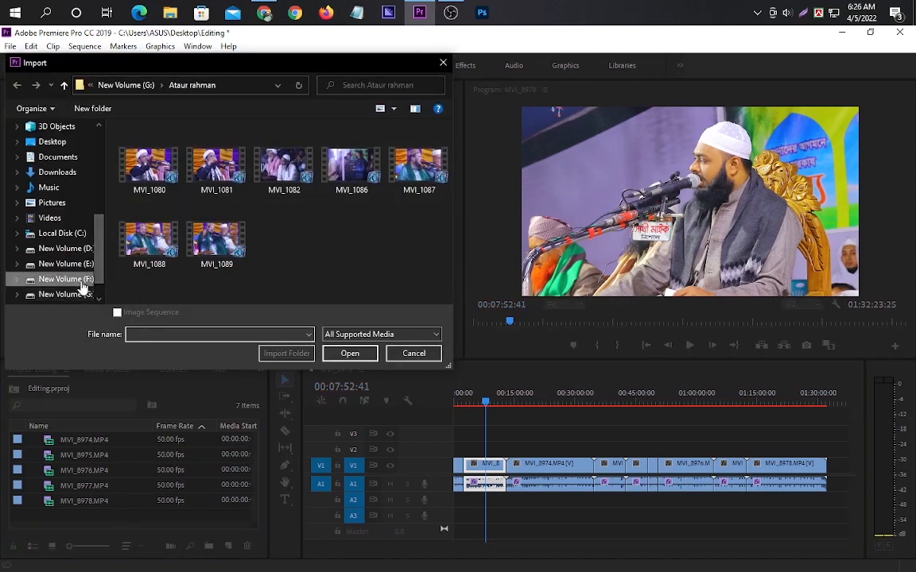
pyautogui.scroll(-1, 267, 236)
pyautogui.scroll(-1, 267, 235)
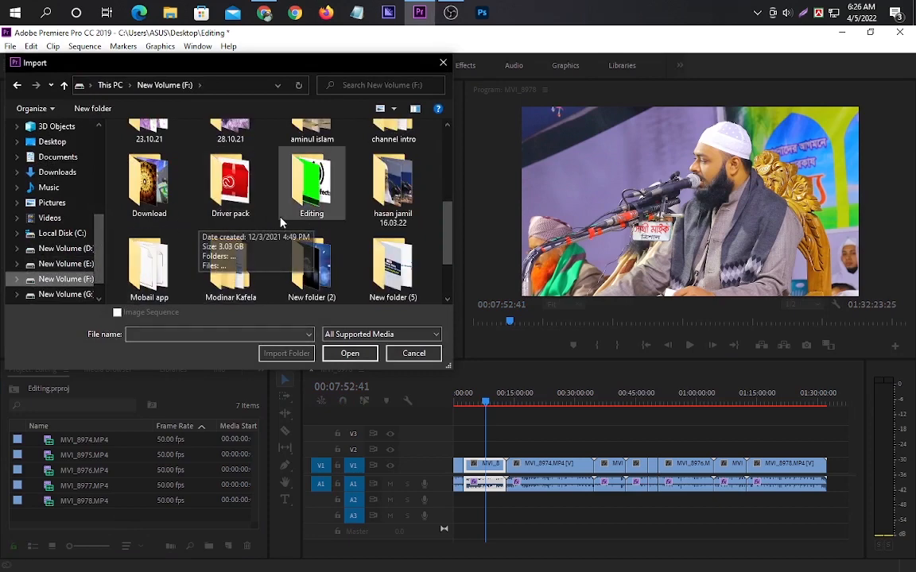
pyautogui.click(412, 354)
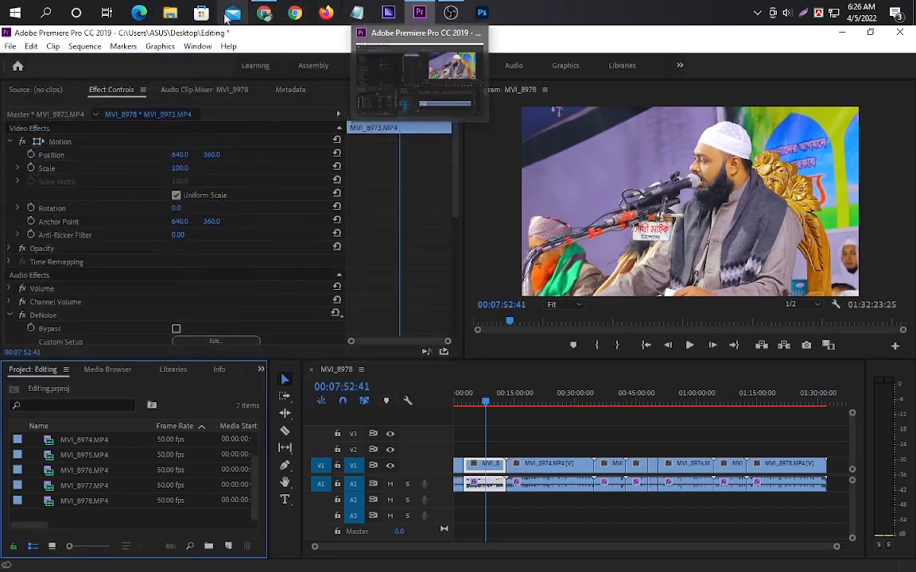
# - Bring the HH logo image from the Editing folder on New Volume (F:) in File Explorer into the Premiere Pro project
pyautogui.click(170, 12)
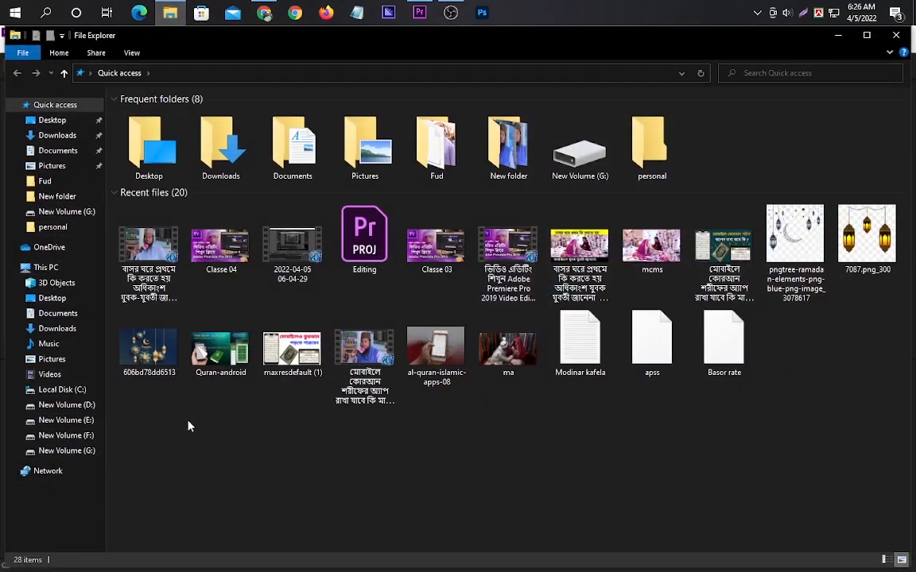
pyautogui.click(45, 267)
pyautogui.click(478, 228)
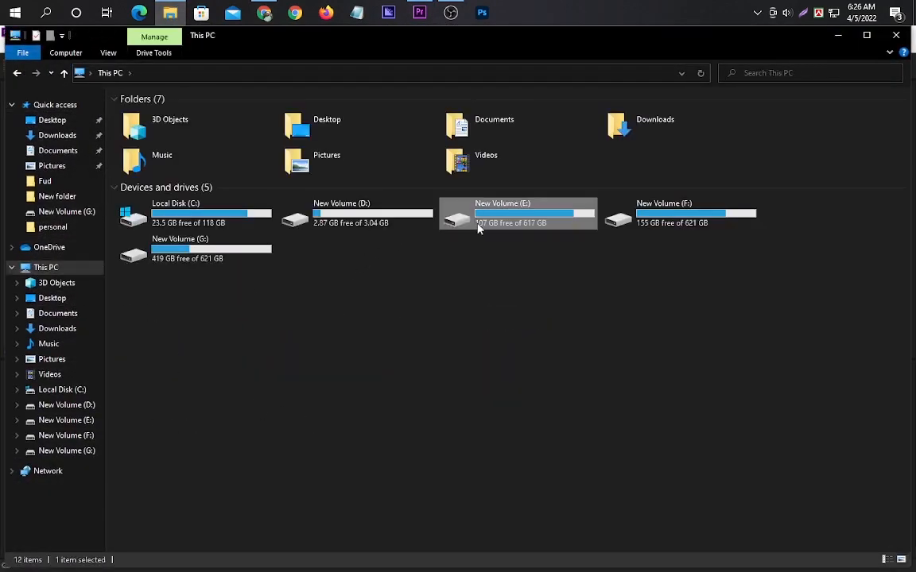
pyautogui.doubleClick(499, 223)
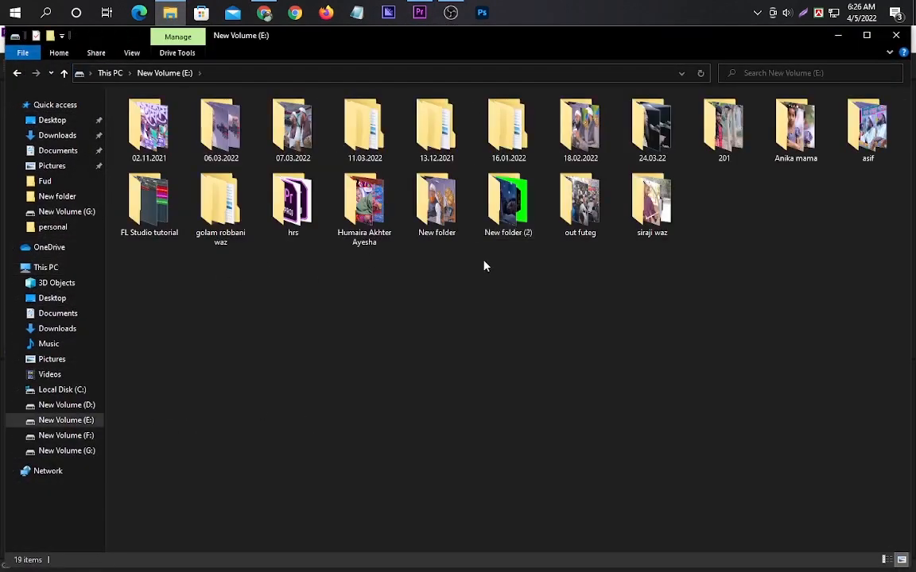
pyautogui.click(89, 437)
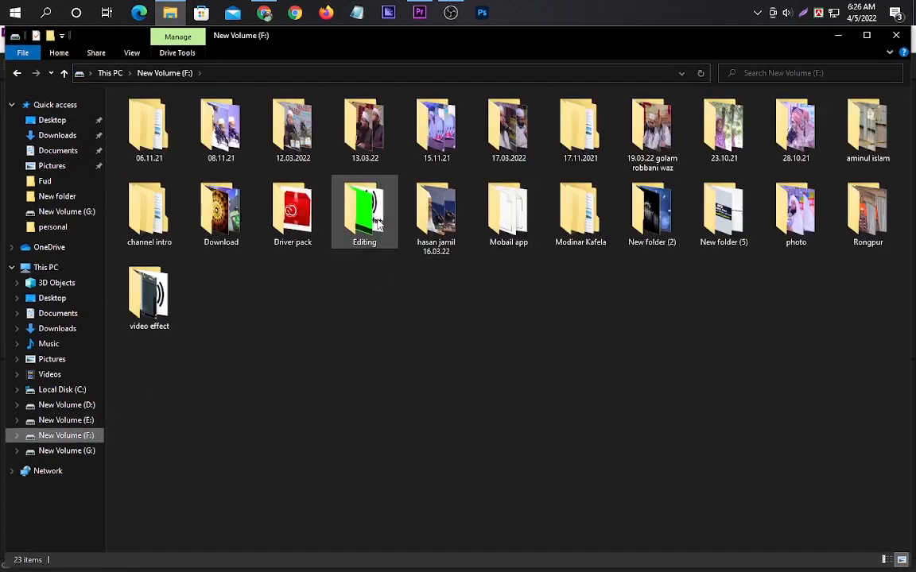
pyautogui.doubleClick(376, 226)
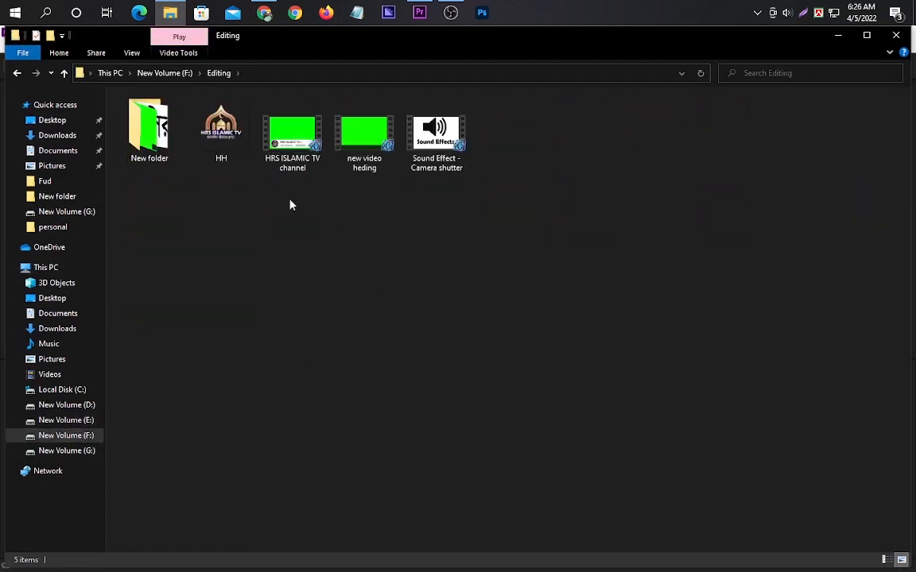
pyautogui.click(224, 153)
pyautogui.moveTo(225, 153); pyautogui.dragTo(141, 506)
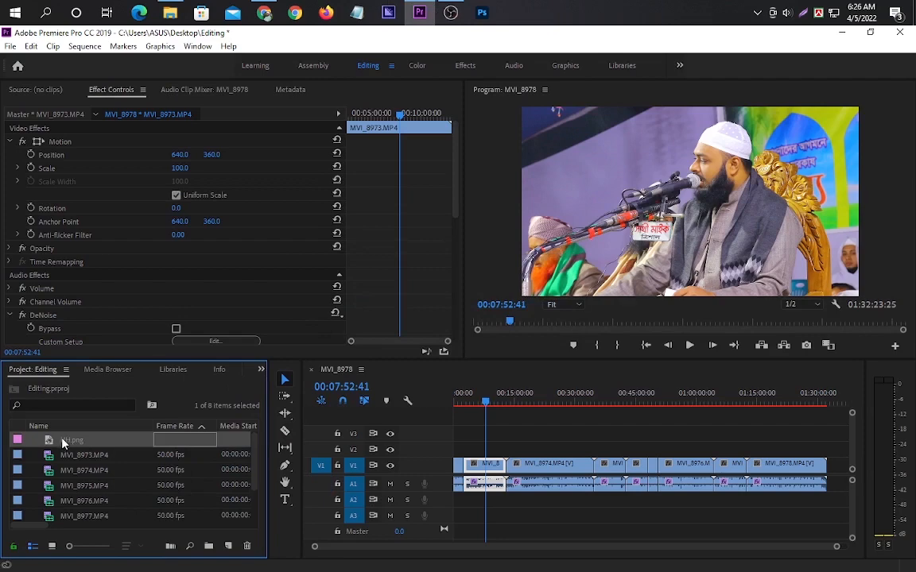
# - Place HH.png on track V2 over the full length of the sequence and set its scale to 20
pyautogui.moveTo(62, 443); pyautogui.dragTo(821, 450)
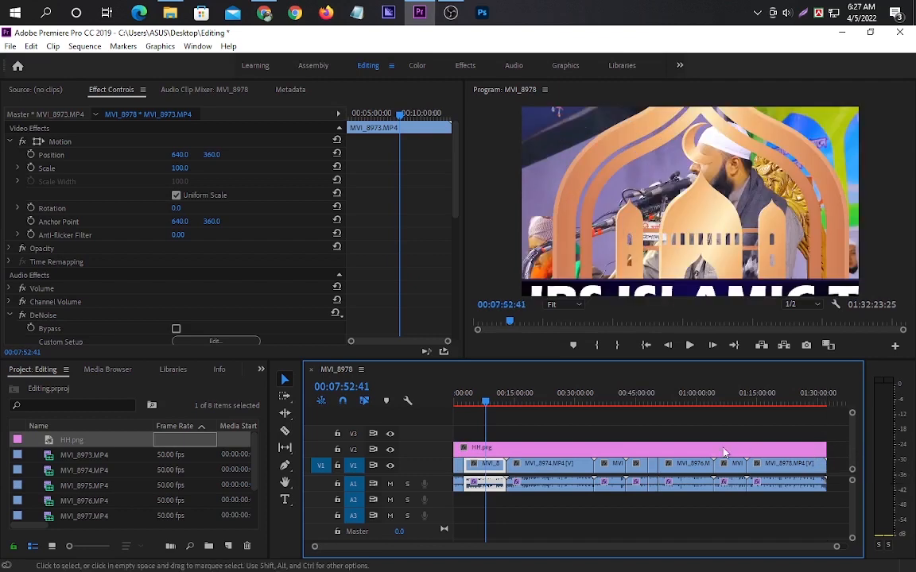
pyautogui.click(561, 447)
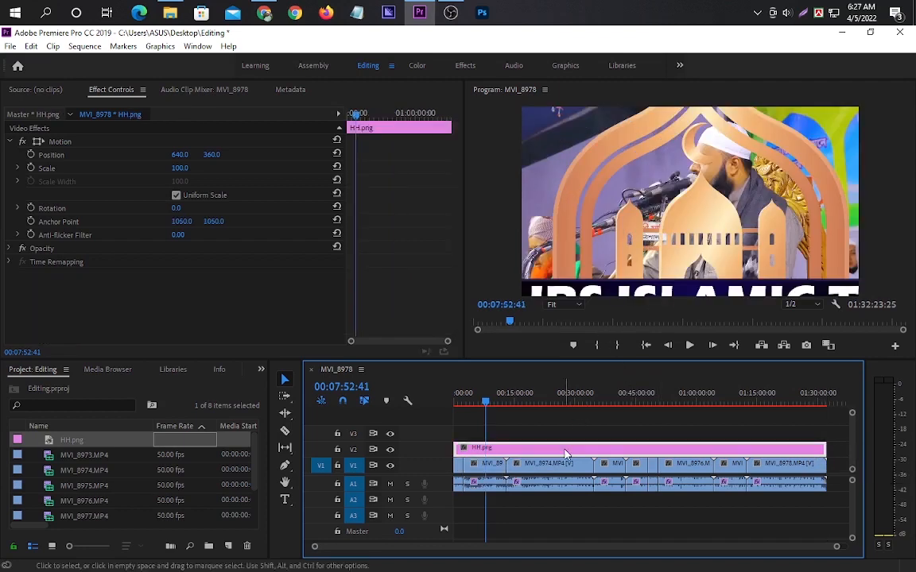
pyautogui.click(681, 222)
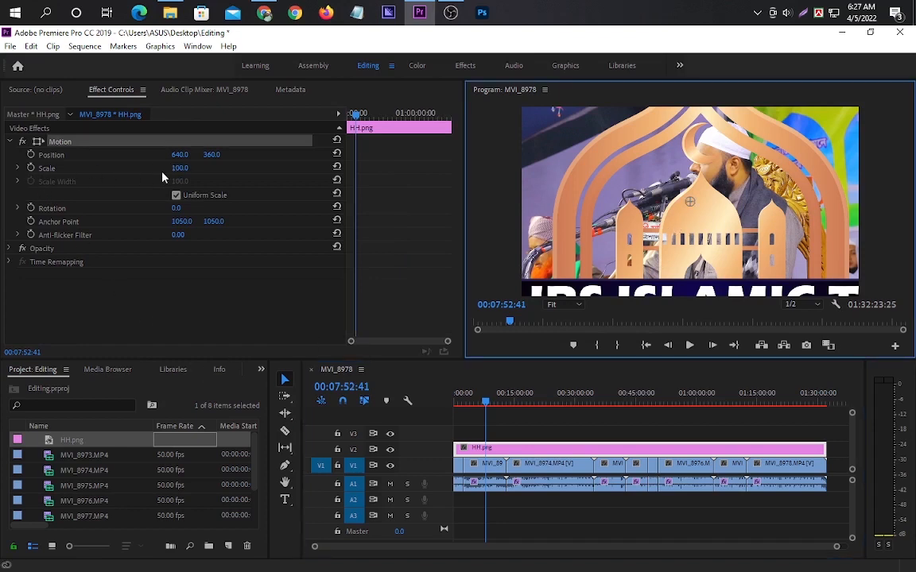
pyautogui.click(182, 168)
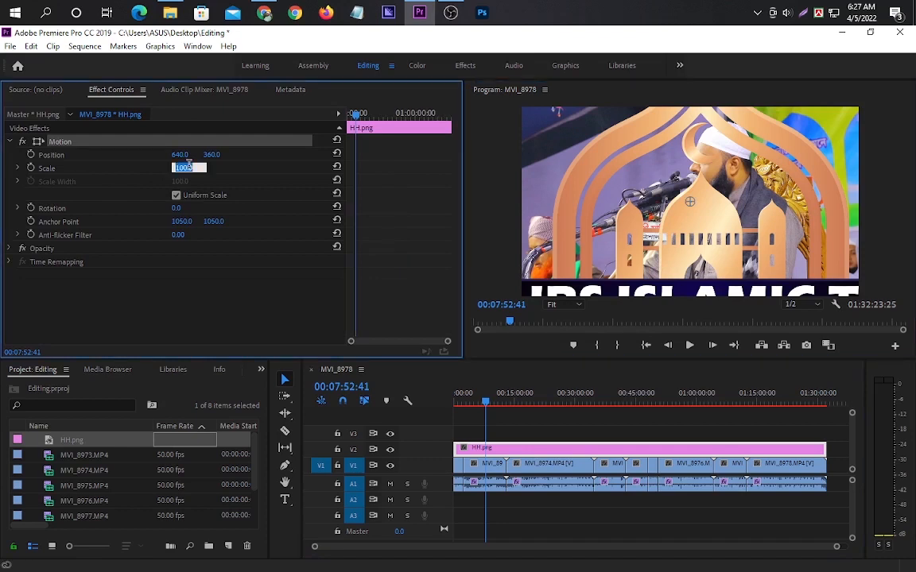
pyautogui.write('20')
pyautogui.press('Return')
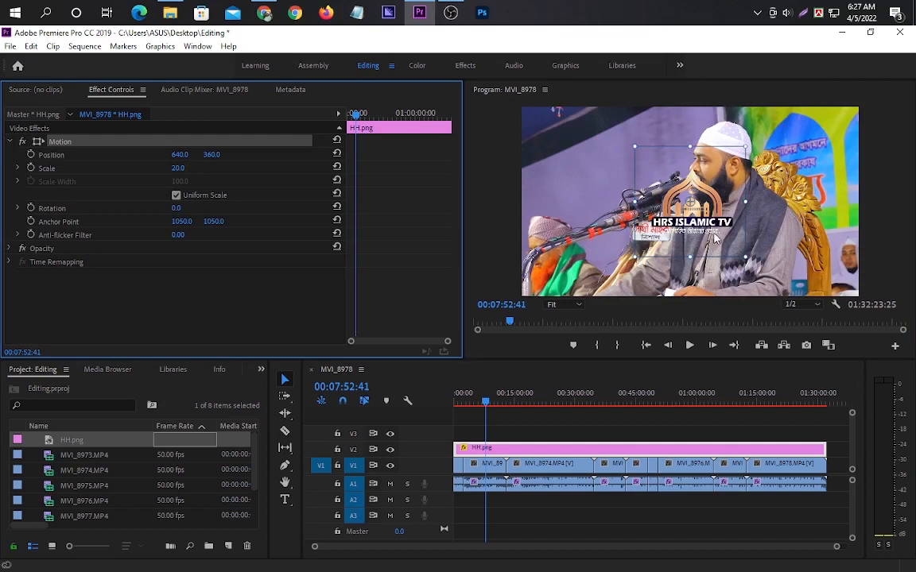
# - Move the logo to the upper-left corner of the video frame at about 205.5, 157.4 and shrink it to about 12.1 scale
pyautogui.moveTo(715, 233); pyautogui.dragTo(579, 167)
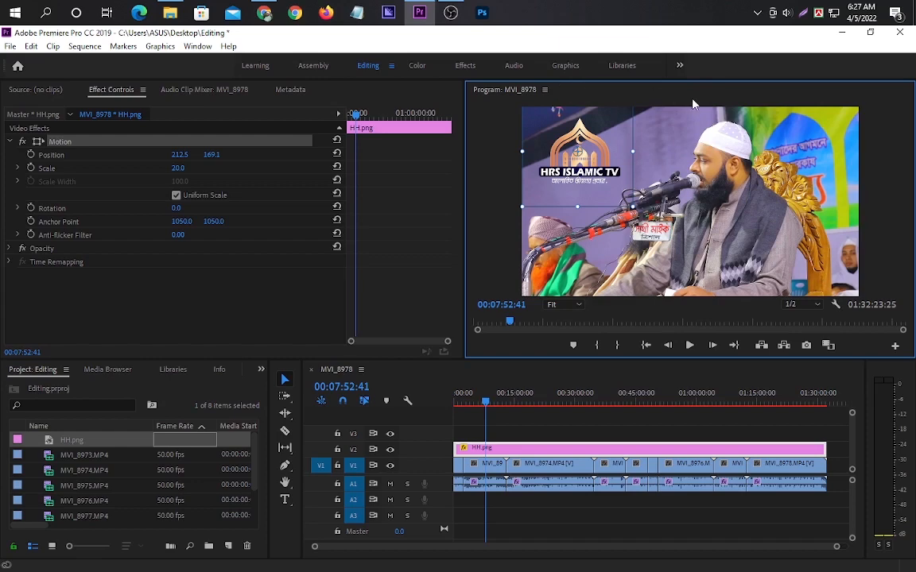
pyautogui.press('`')
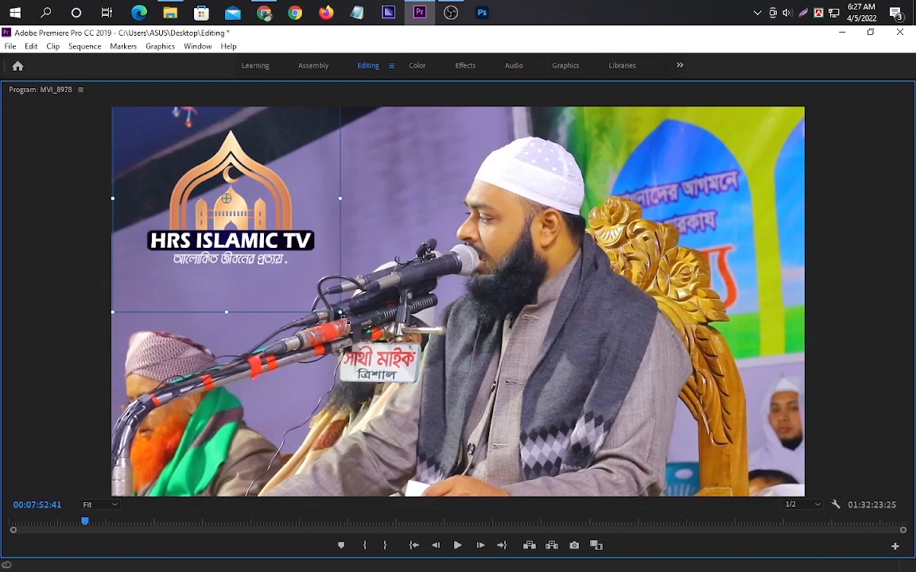
pyautogui.moveTo(306, 286); pyautogui.dragTo(269, 245)
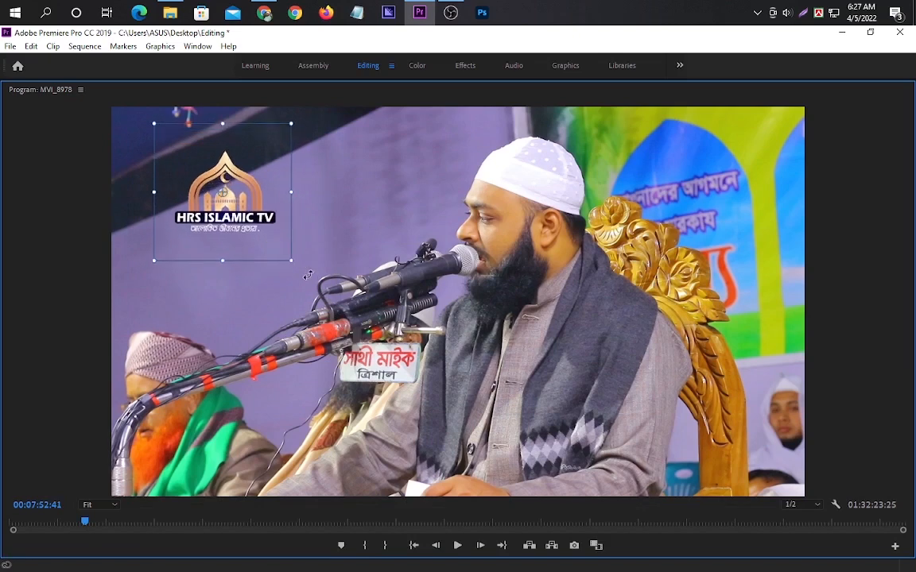
pyautogui.doubleClick(496, 90)
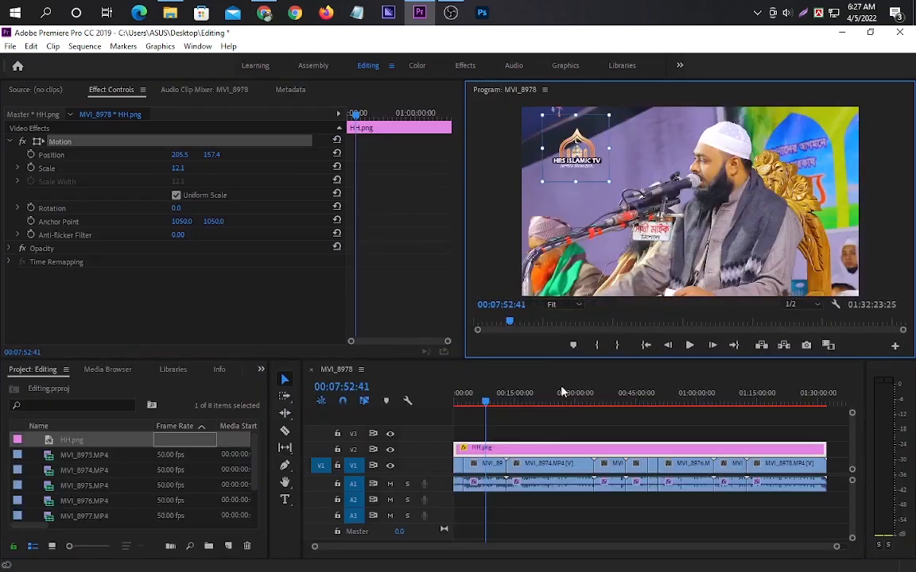
pyautogui.click(540, 506)
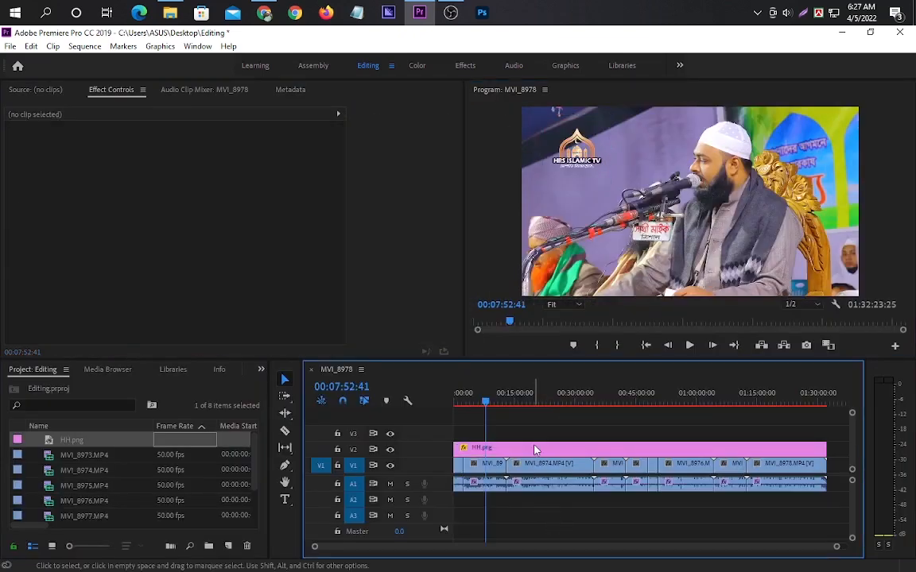
pyautogui.click(140, 504)
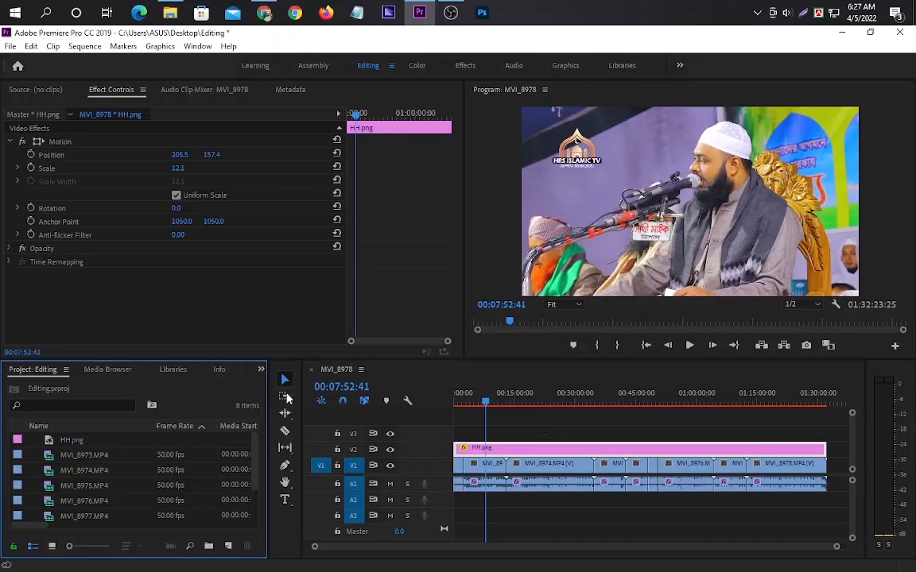
pyautogui.click(534, 486)
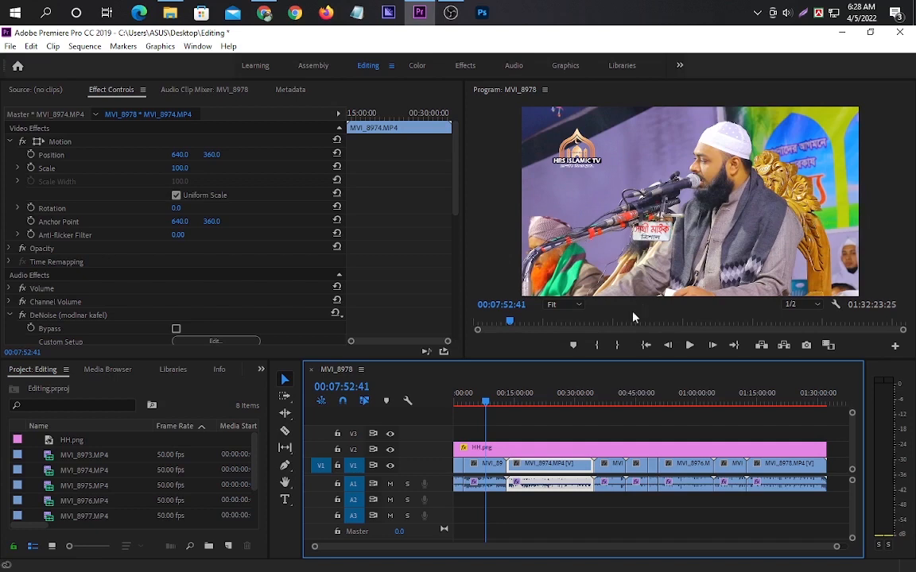
pyautogui.click(492, 450)
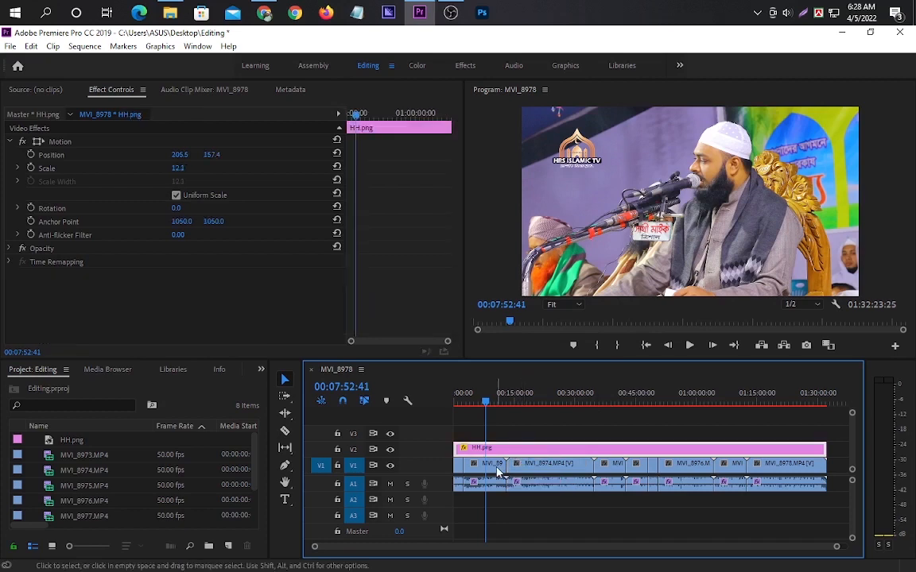
pyautogui.click(495, 468)
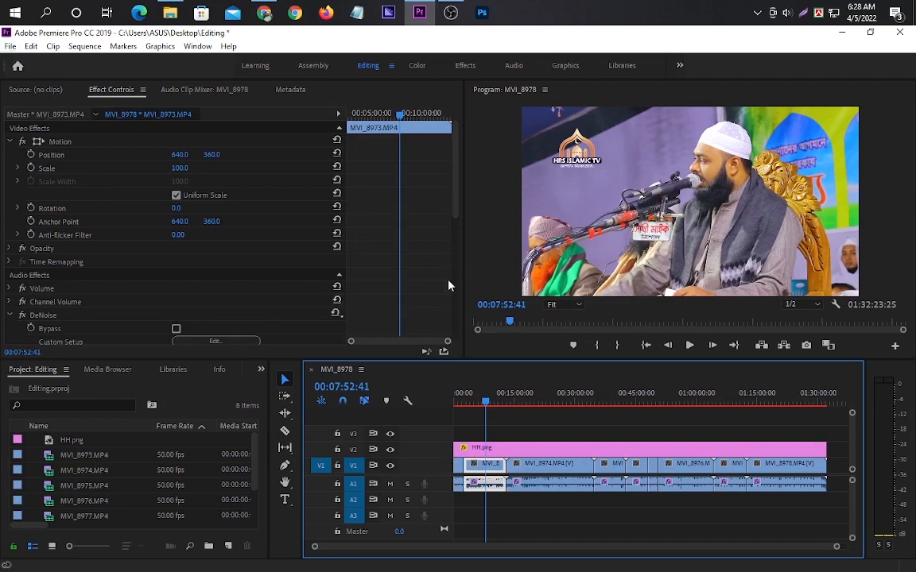
# - Create a new legacy title named watermark with the default video settings
pyautogui.click(9, 47)
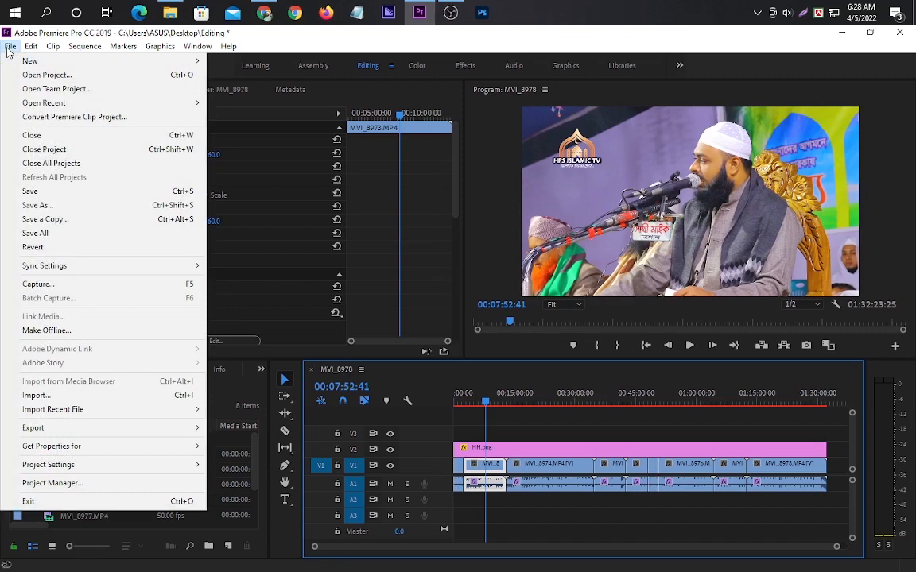
pyautogui.moveTo(28, 64)
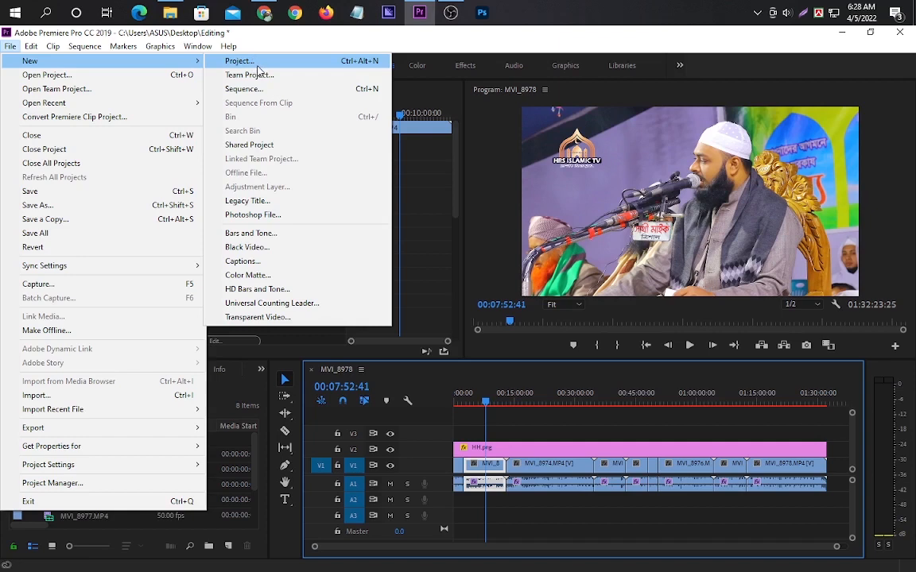
pyautogui.click(249, 203)
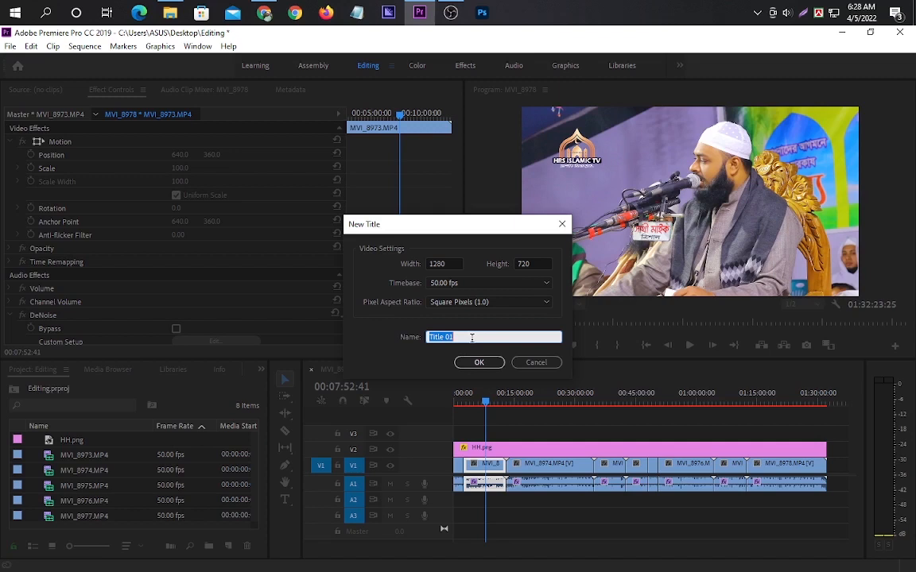
pyautogui.write('watermark')
pyautogui.click(481, 364)
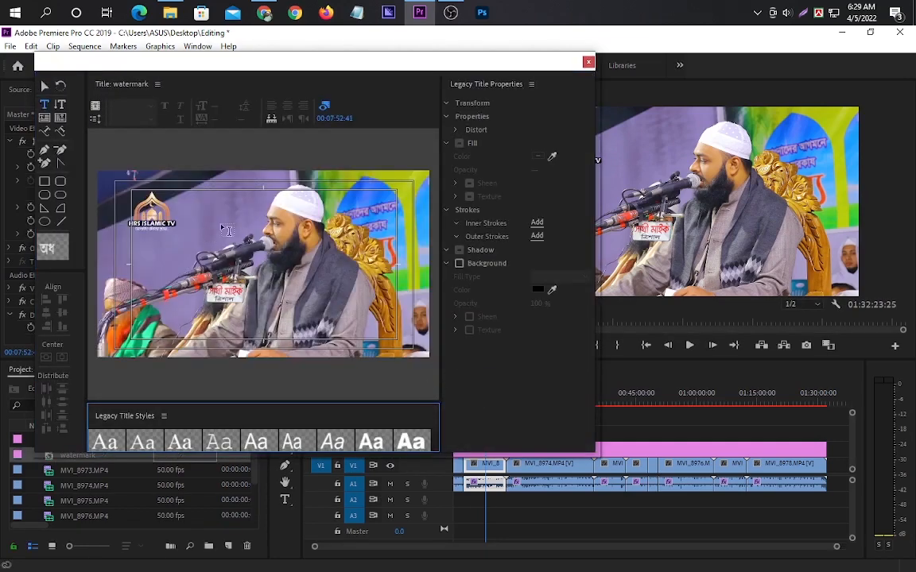
pyautogui.click(140, 269)
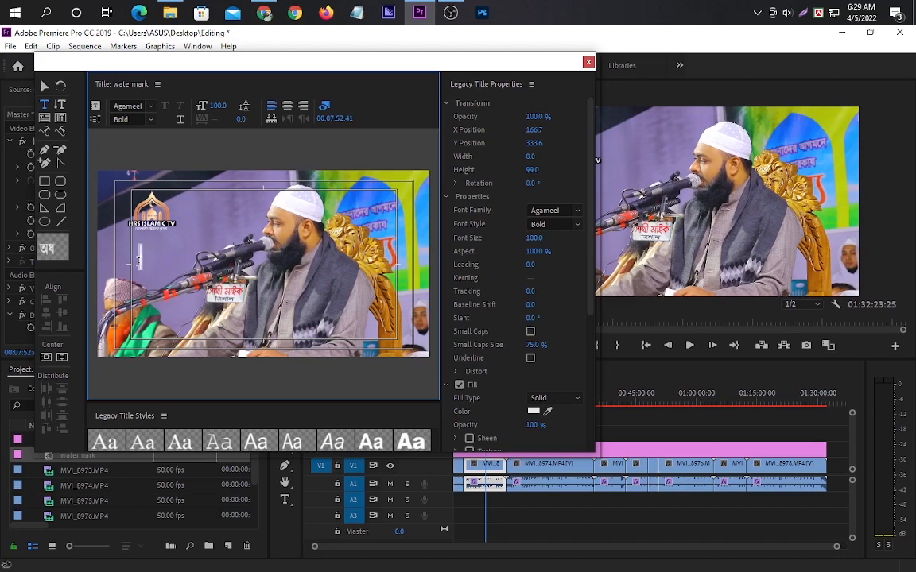
pyautogui.write('ঐজঝ')
pyautogui.press('BackSpace')
pyautogui.press('BackSpace')
pyautogui.press('BackSpace')
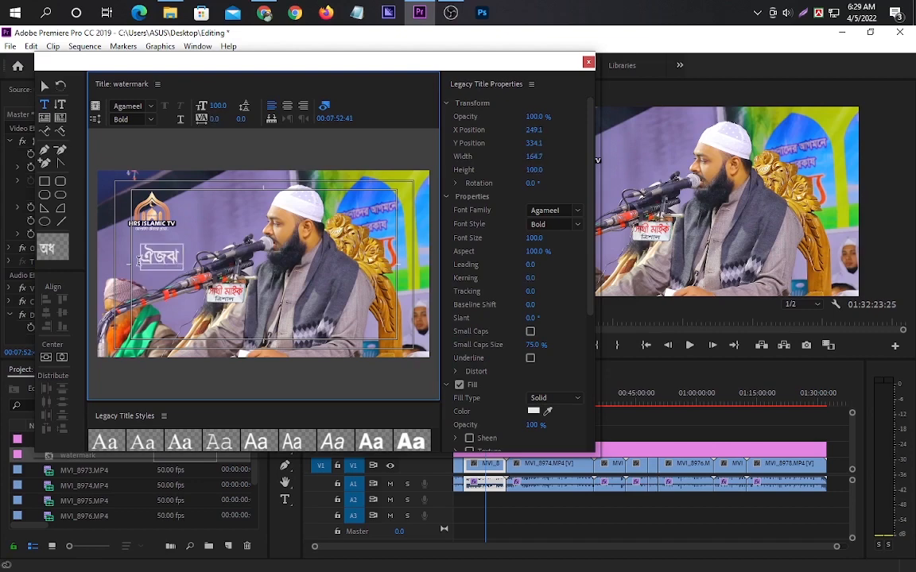
pyautogui.press('Escape')
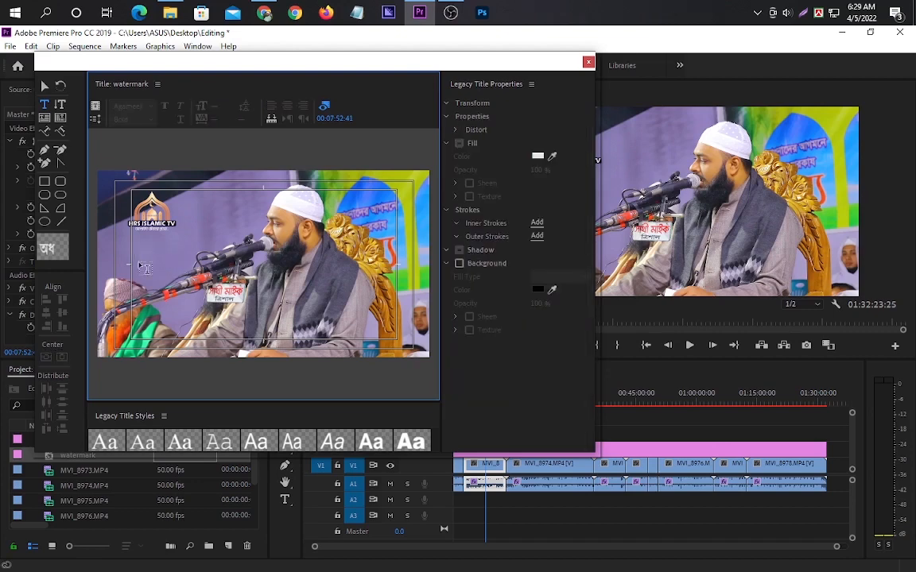
# - Start a text line just below the logo in the title and set its font to Arial Bold
pyautogui.click(136, 240)
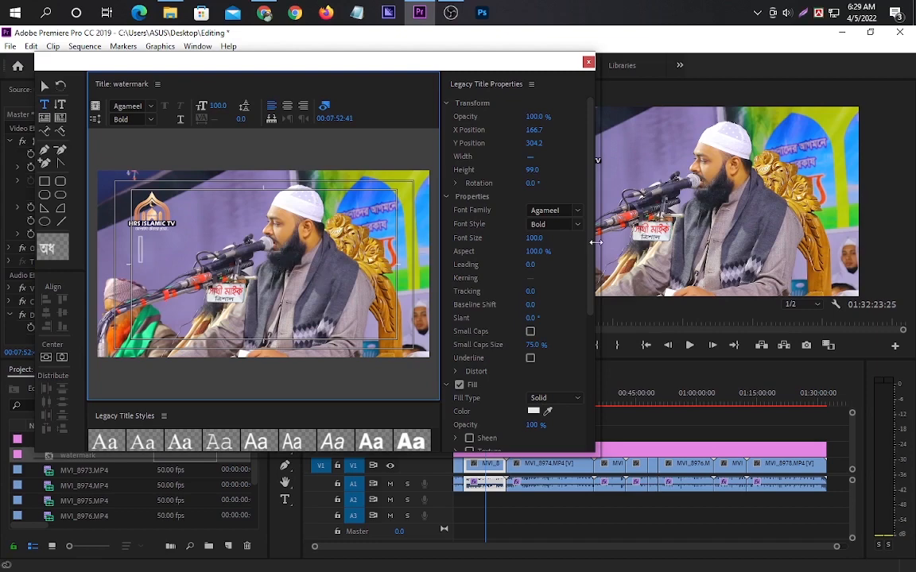
pyautogui.click(577, 210)
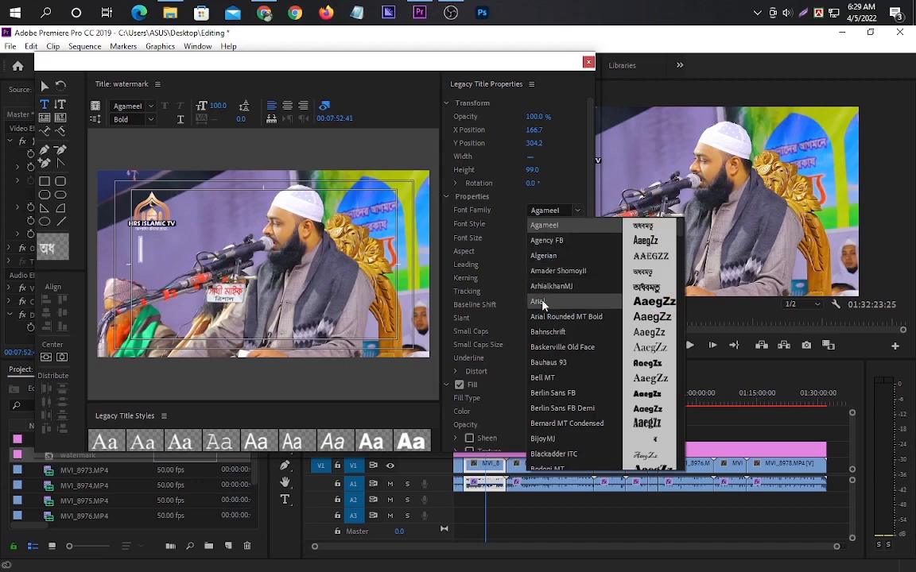
pyautogui.click(540, 303)
pyautogui.click(576, 227)
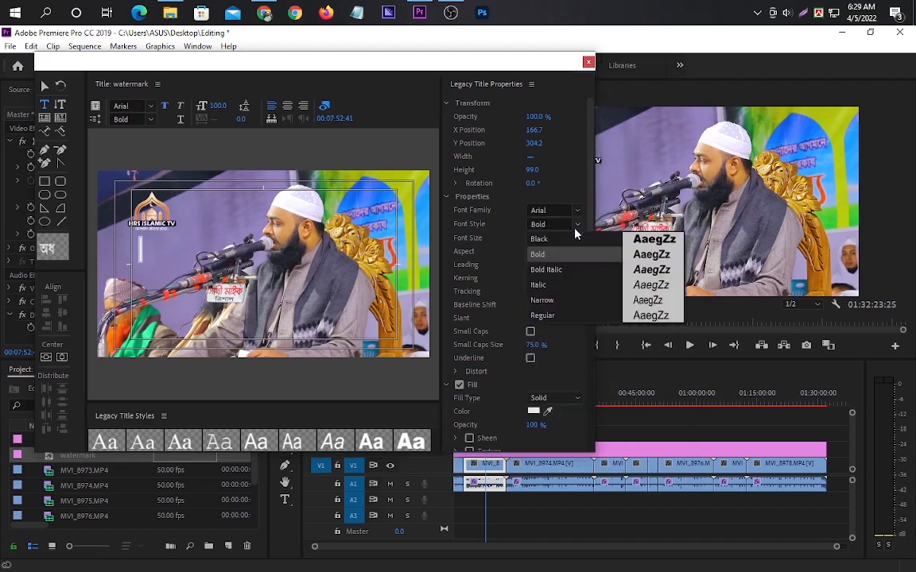
pyautogui.click(537, 254)
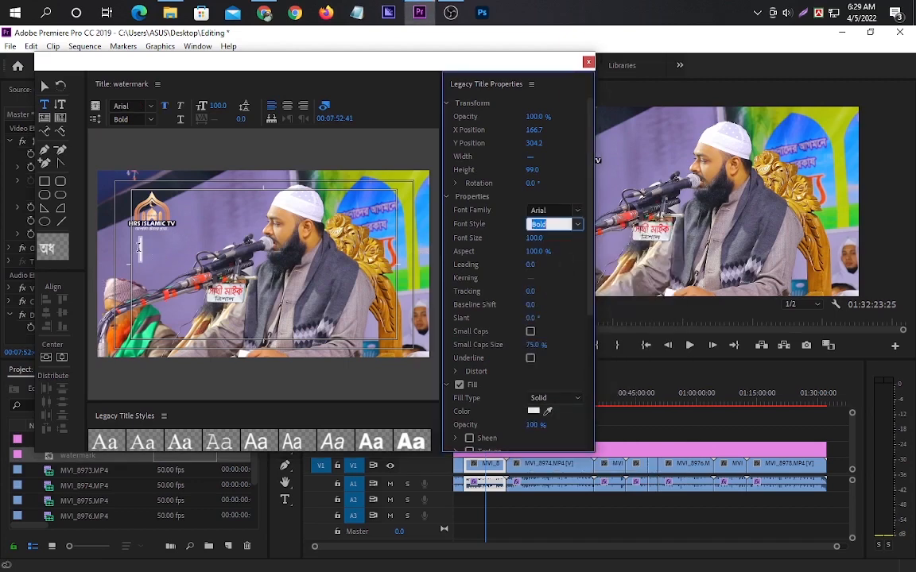
# - Enter HRS ISLAMIC TV as the text of the title line below the logo
pyautogui.click(139, 248)
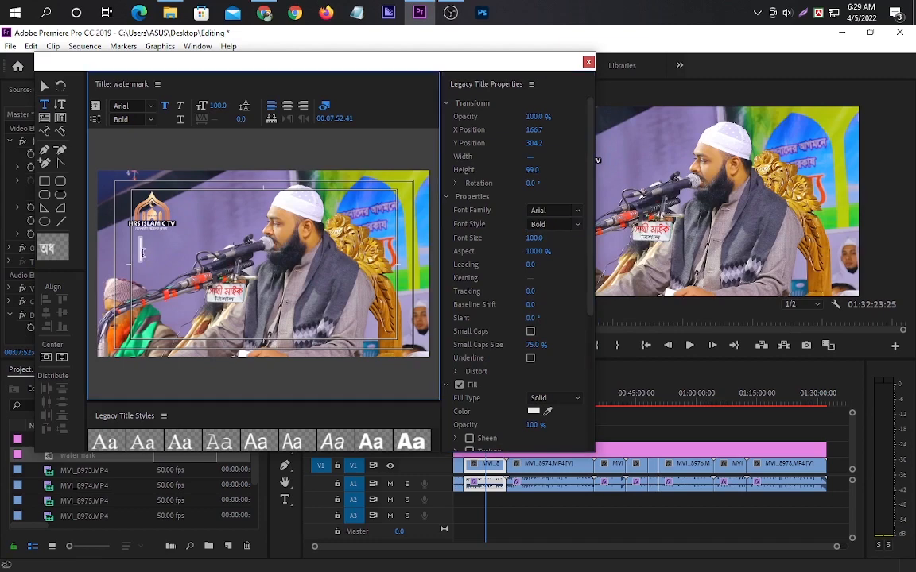
pyautogui.write('H')
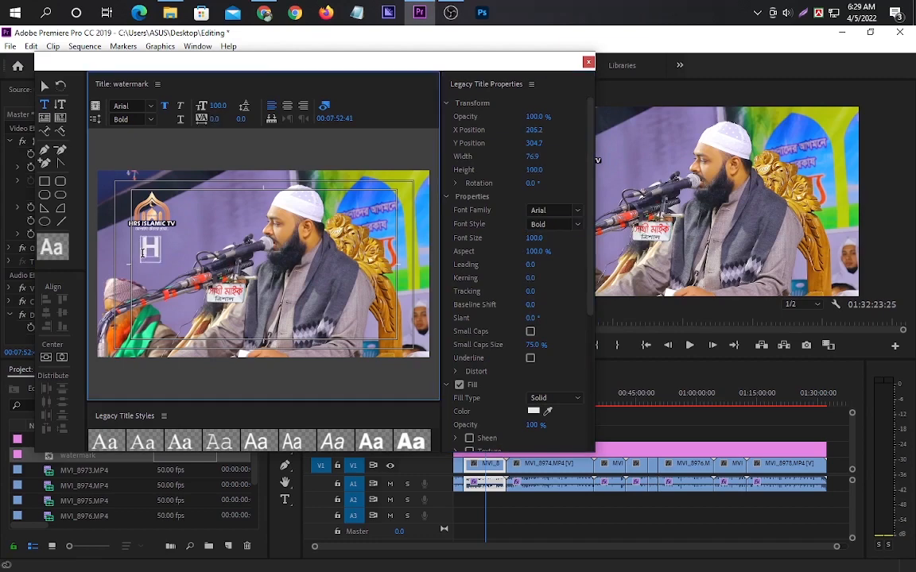
pyautogui.write('RS ')
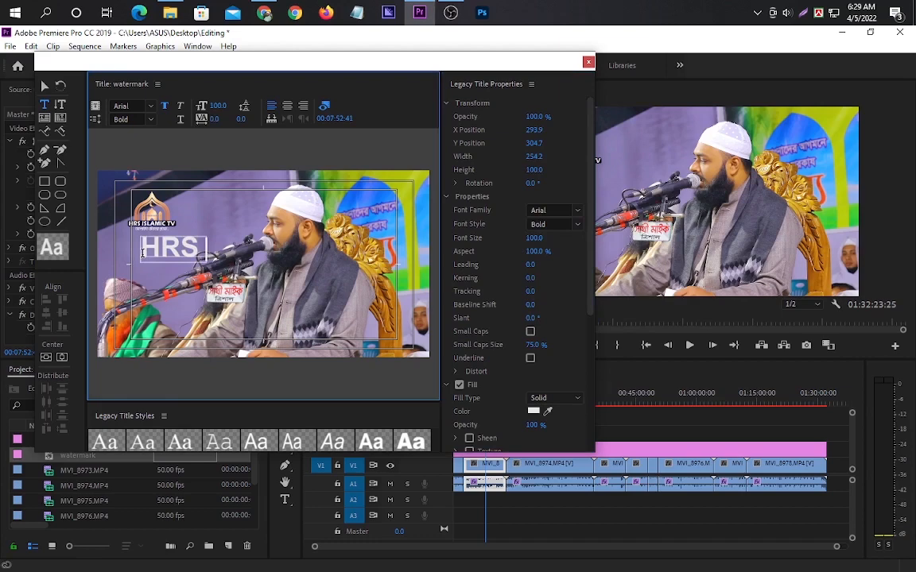
pyautogui.write('ISL')
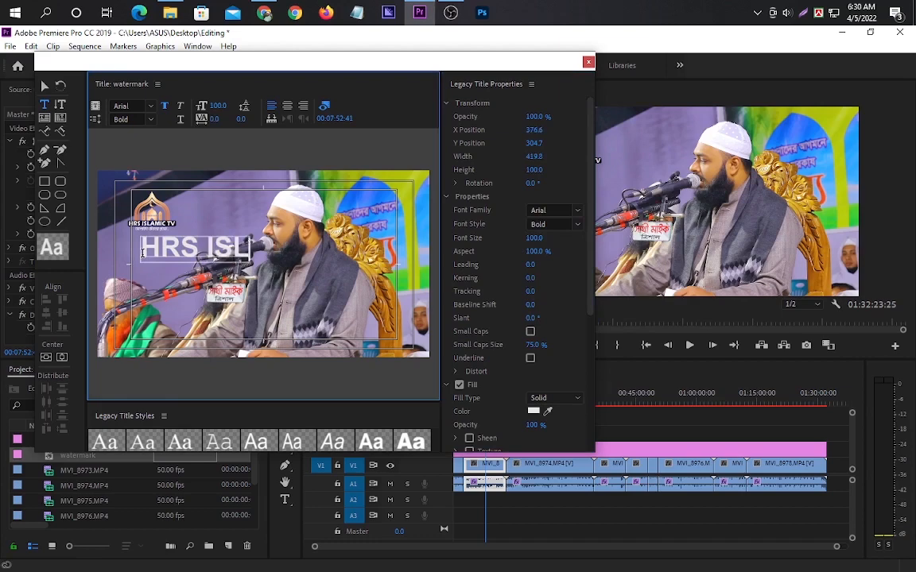
pyautogui.write('AMIC')
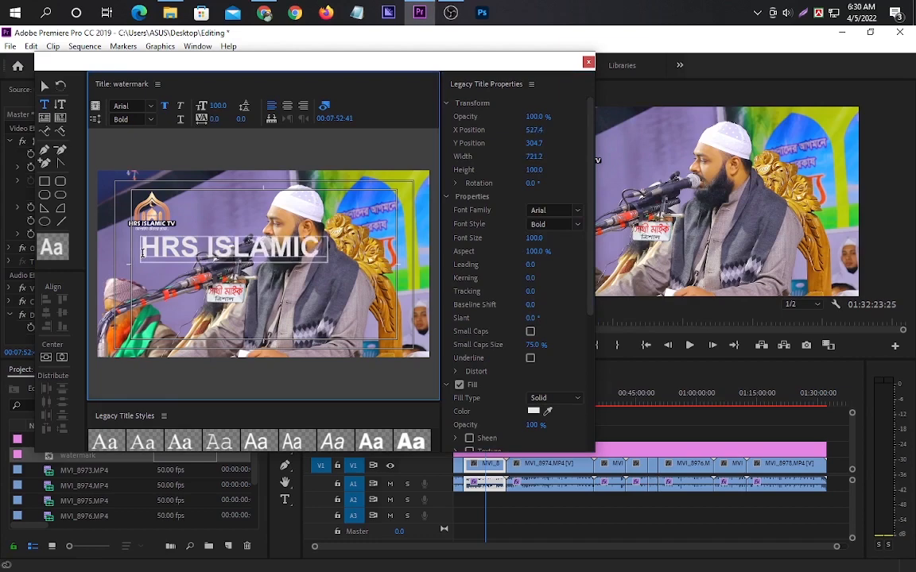
pyautogui.write(' TV')
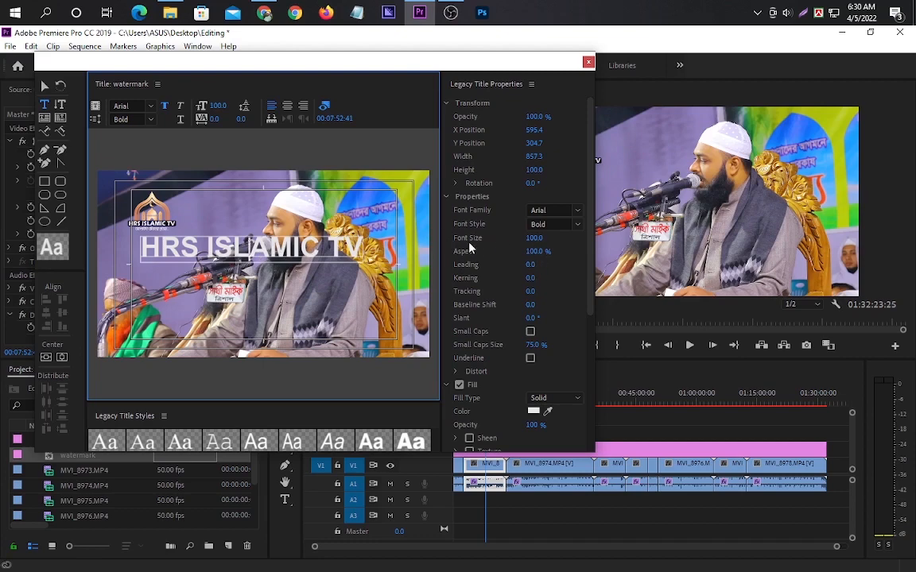
# - Reduce the HRS ISLAMIC TV text's font size gradually to 30, and reset it to 100
pyautogui.click(538, 236)
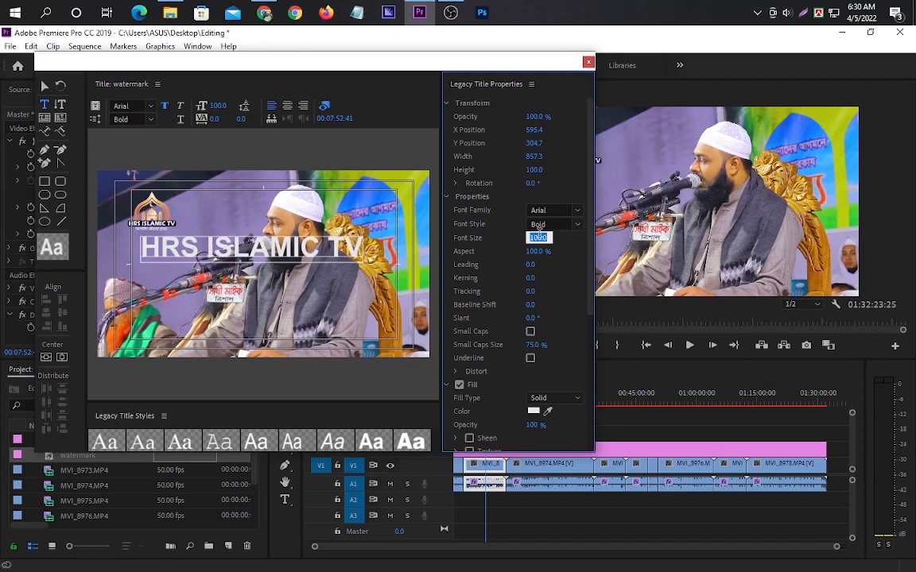
pyautogui.press('Down')
pyautogui.press('Down')
pyautogui.press('Down')
pyautogui.press('Down')
pyautogui.press('Down')
pyautogui.press('Down')
pyautogui.press('Down')
pyautogui.press('Down')
pyautogui.press('Down')
pyautogui.press('Down')
pyautogui.press('Down')
pyautogui.press('Down')
pyautogui.press('Down')
pyautogui.press('Down')
pyautogui.press('Down')
pyautogui.press('Down')
pyautogui.press('Down')
pyautogui.press('Down')
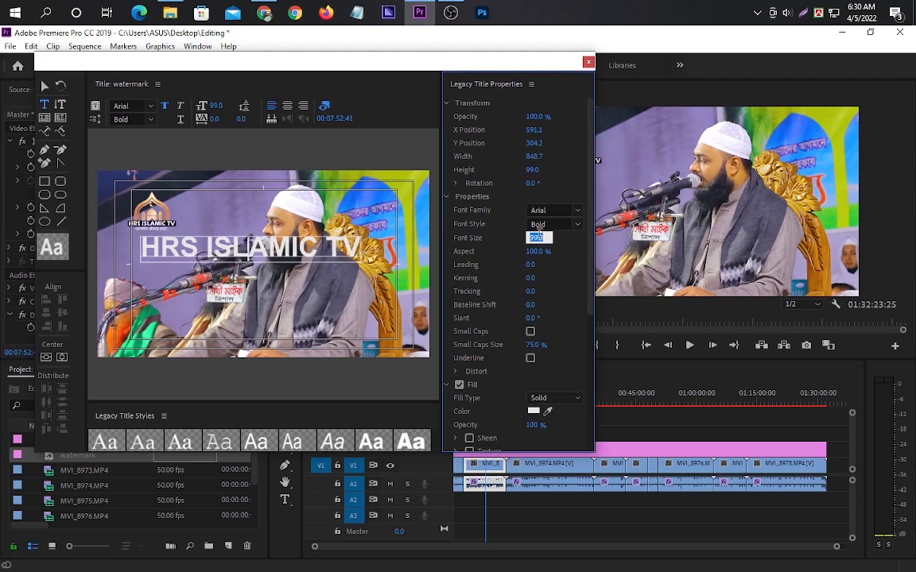
pyautogui.press('Down')
pyautogui.press('Down')
pyautogui.press('Down')
pyautogui.press('Down')
pyautogui.press('Down')
pyautogui.press('Down')
pyautogui.press('Down')
pyautogui.press('Down')
pyautogui.press('Down')
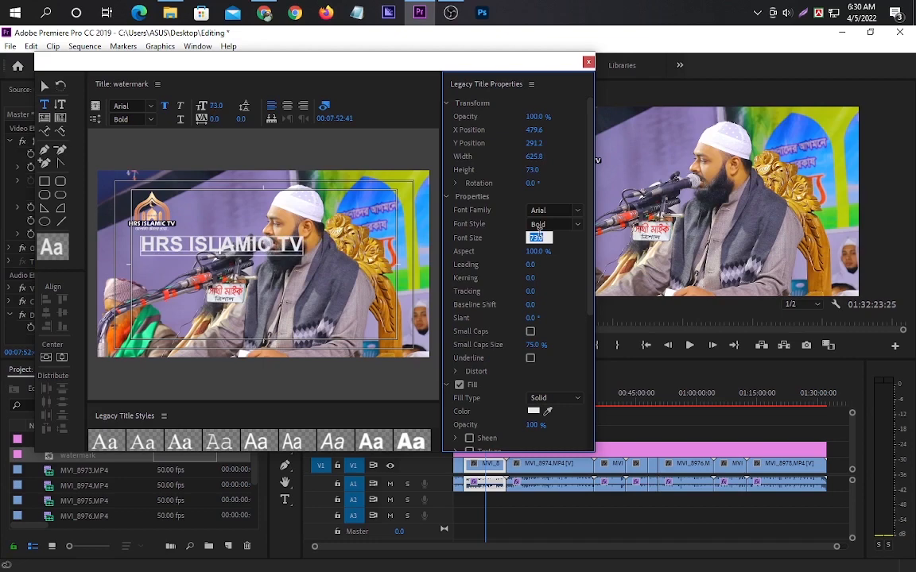
pyautogui.press('Down')
pyautogui.press('Down')
pyautogui.press('Down')
pyautogui.press('Down')
pyautogui.press('Down')
pyautogui.press('Down')
pyautogui.press('Down')
pyautogui.press('Down')
pyautogui.press('Down')
pyautogui.press('Down')
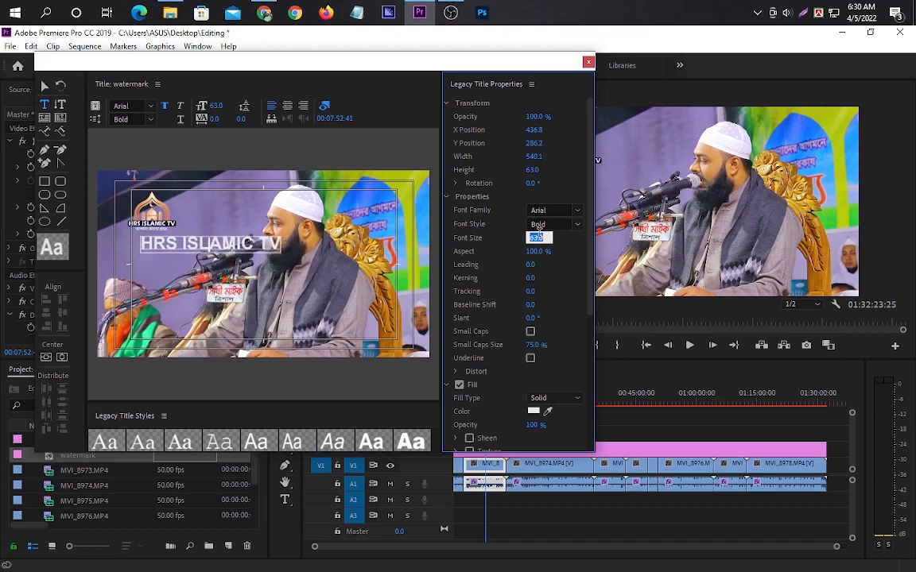
pyautogui.press('Down')
pyautogui.press('Down')
pyautogui.press('Down')
pyautogui.press('Down')
pyautogui.press('Down')
pyautogui.press('Down')
pyautogui.press('Down')
pyautogui.press('Down')
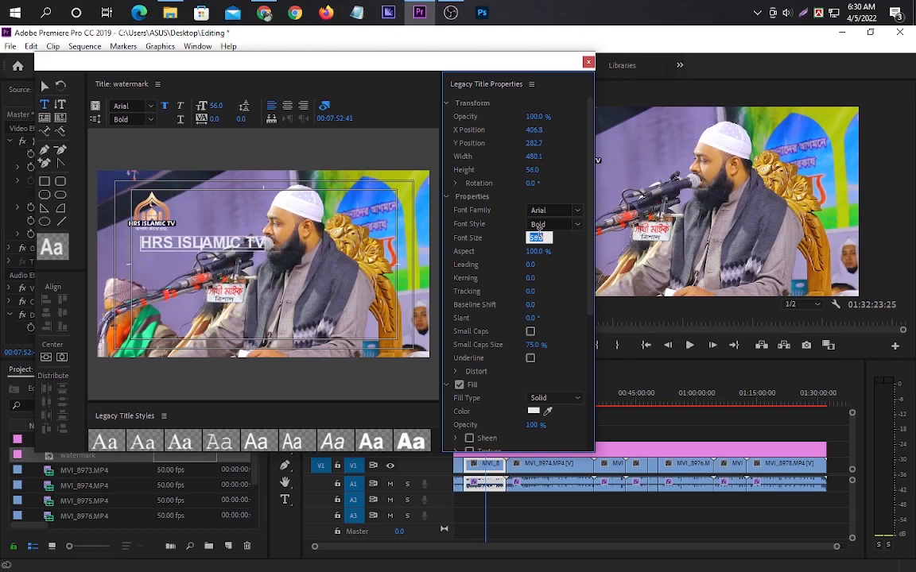
pyautogui.press('Down')
pyautogui.press('Down')
pyautogui.press('Down')
pyautogui.press('Down')
pyautogui.press('Down')
pyautogui.press('Down')
pyautogui.press('Down')
pyautogui.press('Down')
pyautogui.press('Down')
pyautogui.press('Down')
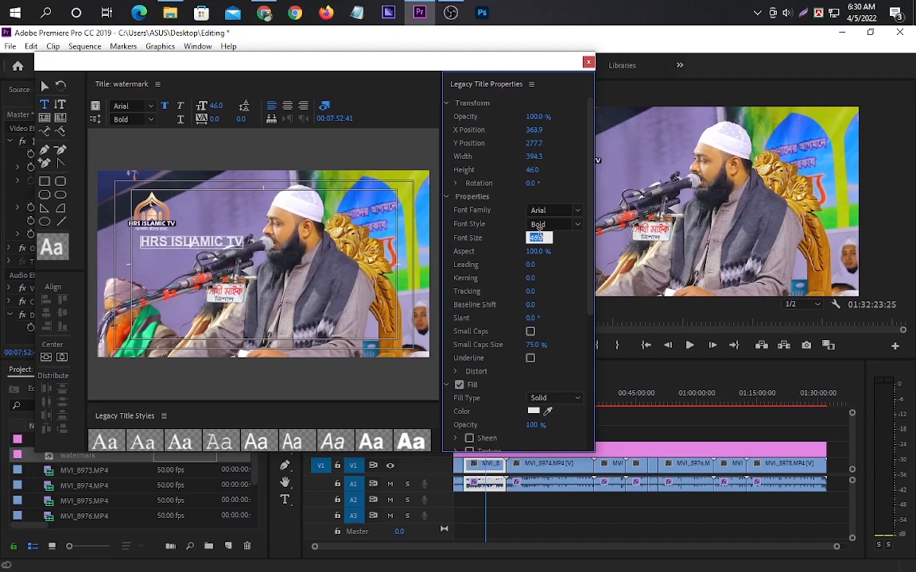
pyautogui.press('Down')
pyautogui.press('Down')
pyautogui.press('Down')
pyautogui.press('Down')
pyautogui.press('Down')
pyautogui.press('Down')
pyautogui.press('Down')
pyautogui.press('Down')
pyautogui.press('Down')
pyautogui.press('Down')
pyautogui.press('Down')
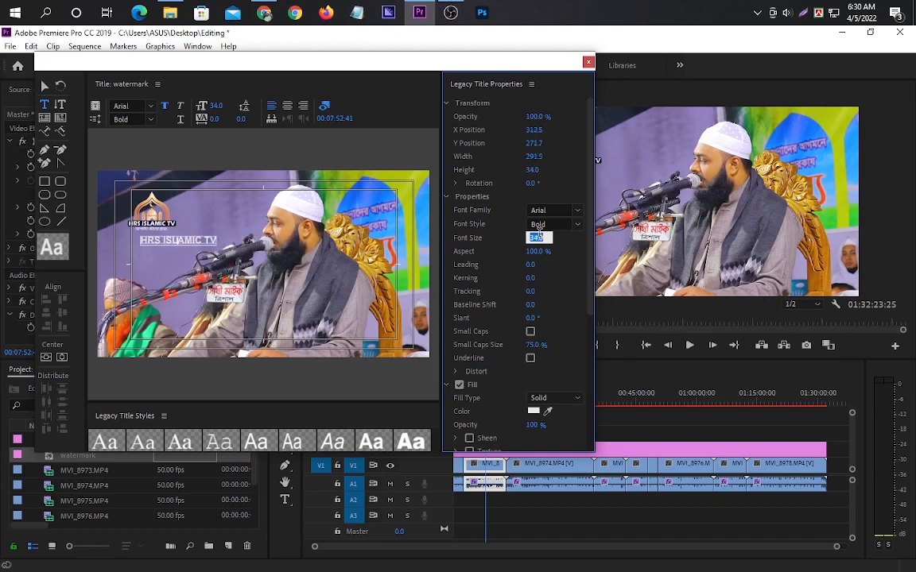
pyautogui.press('Down')
pyautogui.press('Down')
pyautogui.press('Down')
pyautogui.press('Down')
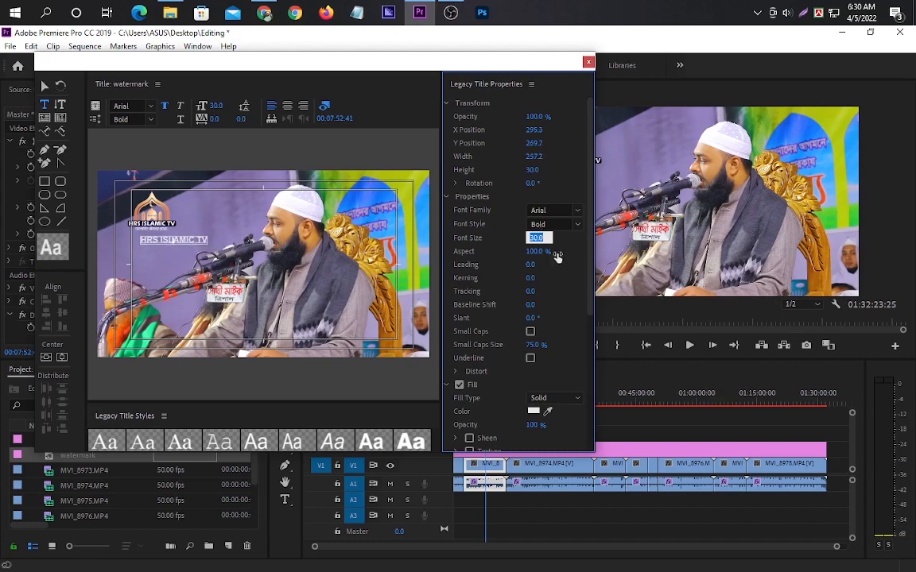
pyautogui.write('100')
pyautogui.press('Return')
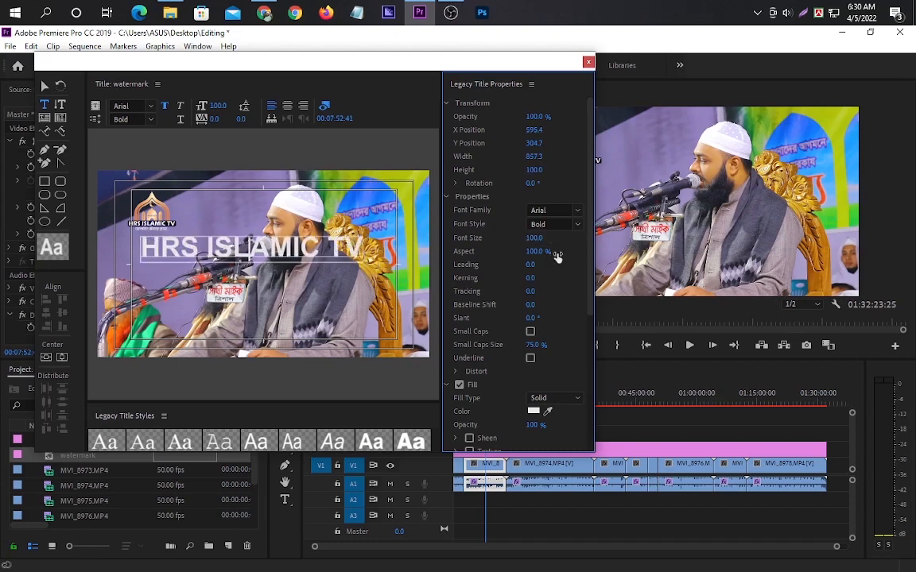
# - Set the HRS ISLAMIC TV text's font size to 30 and move it down and left to about 216.9, 392.2
pyautogui.click(533, 239)
pyautogui.write('30')
pyautogui.press('Return')
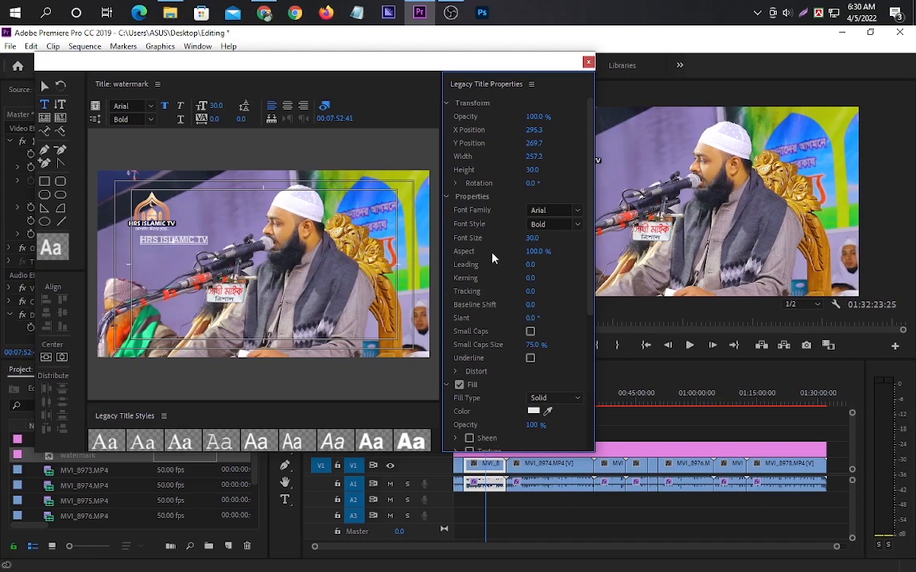
pyautogui.click(226, 246)
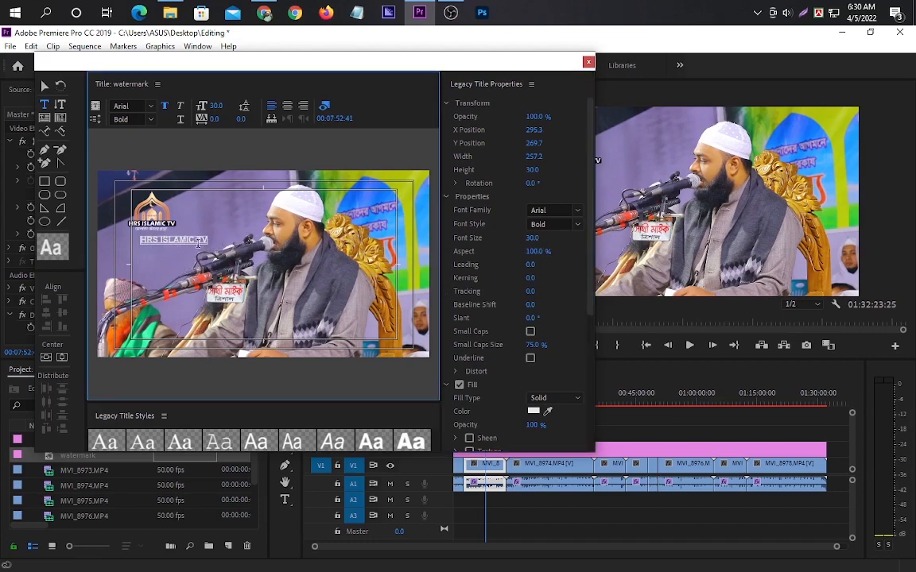
pyautogui.click(45, 85)
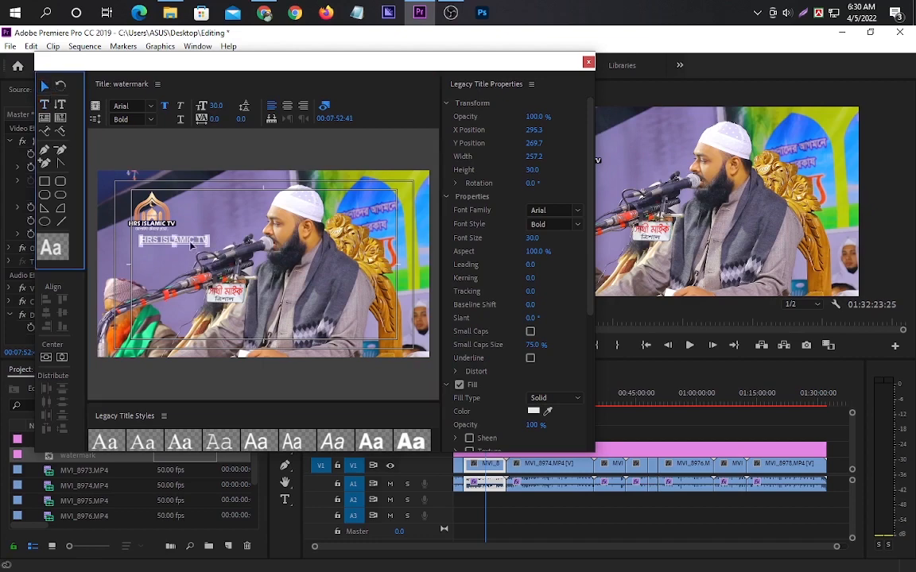
pyautogui.moveTo(191, 243); pyautogui.dragTo(166, 273)
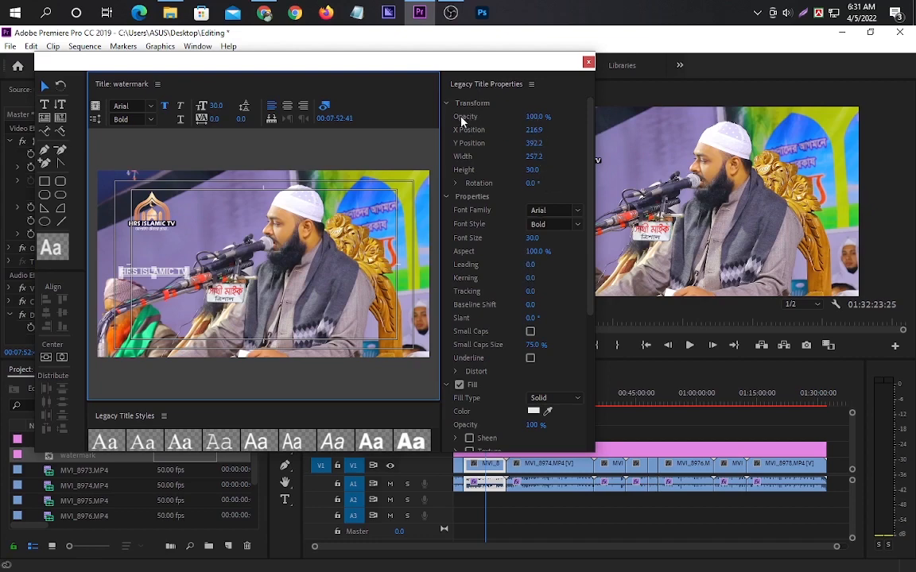
# - Set the opacity of the HRS ISLAMIC TV text to 50%
pyautogui.click(538, 115)
pyautogui.write('5')
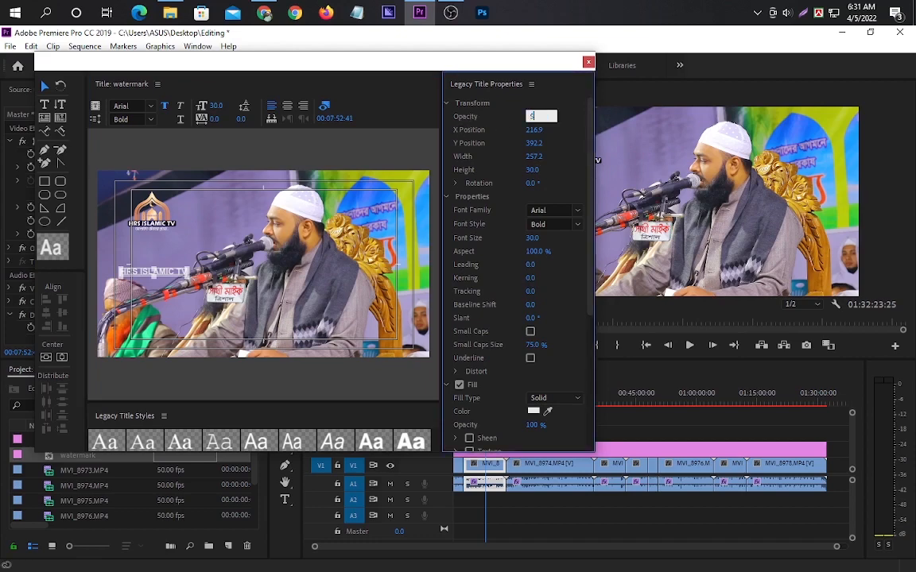
pyautogui.write('0')
pyautogui.press('Return')
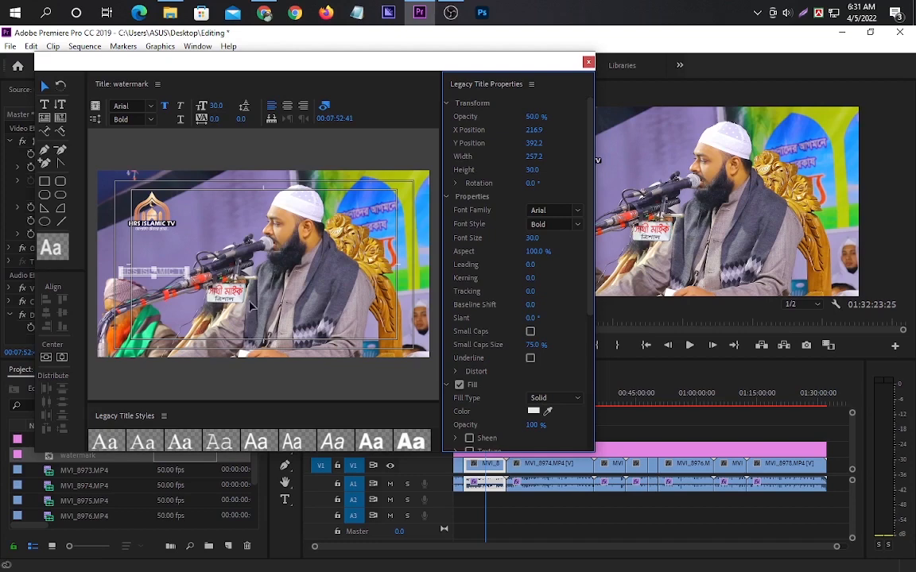
# - Enlarge the watermark text to font size 40 and move it left to an X position of about 203.3
pyautogui.click(533, 237)
pyautogui.write('40')
pyautogui.press('Return')
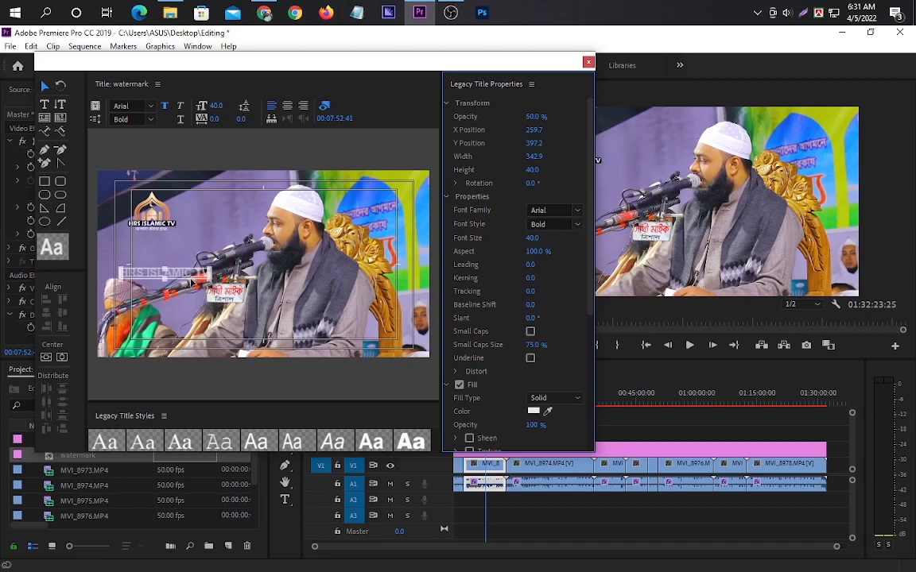
pyautogui.moveTo(205, 278); pyautogui.dragTo(174, 275)
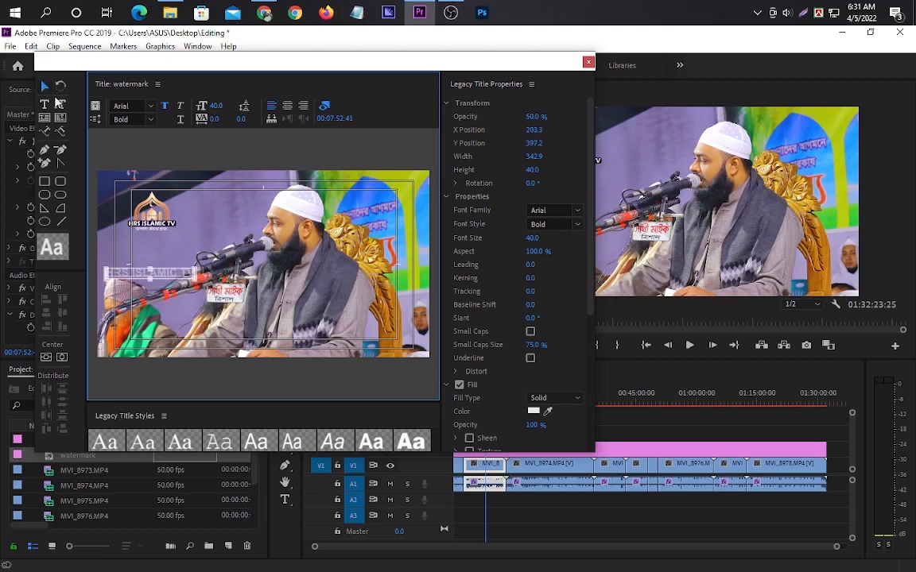
# - Shift the title window toward the screen's middle and lengthen the HRS ISLAMIC TV watermark text with a long run of spaces
pyautogui.click(46, 105)
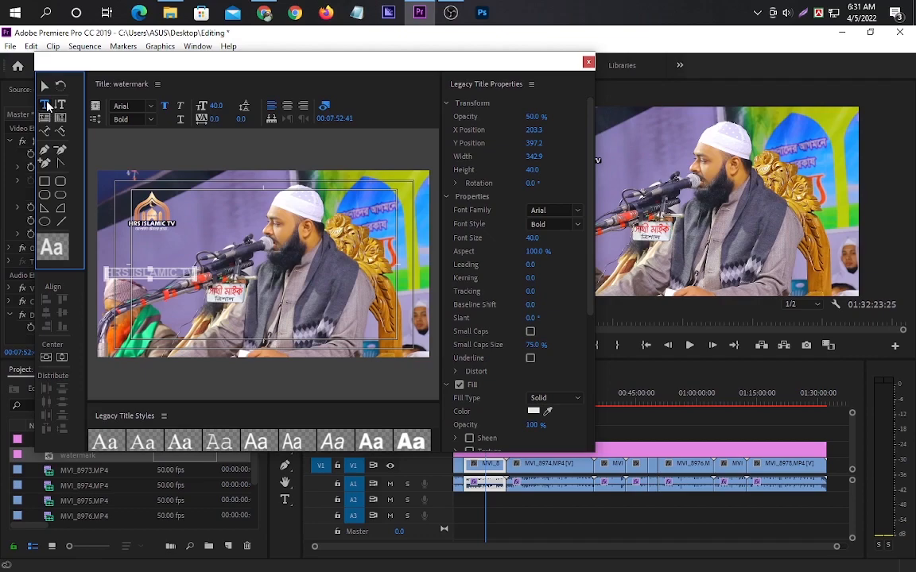
pyautogui.moveTo(158, 68); pyautogui.dragTo(412, 96)
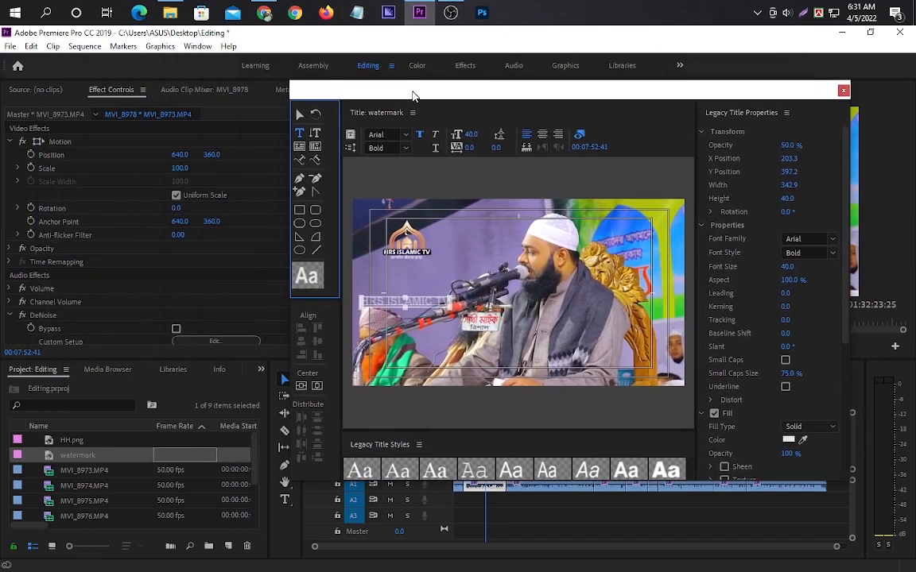
pyautogui.moveTo(468, 92); pyautogui.dragTo(432, 92)
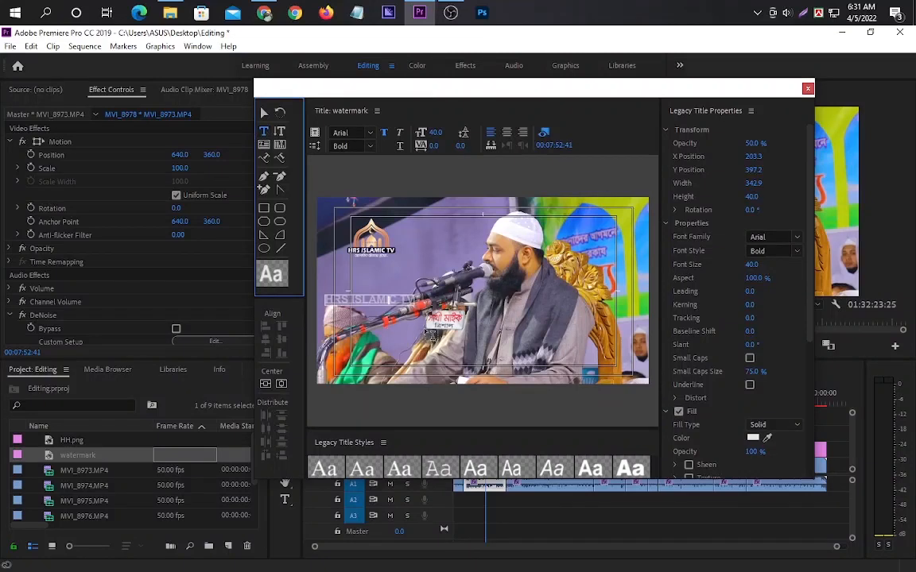
pyautogui.click(406, 300)
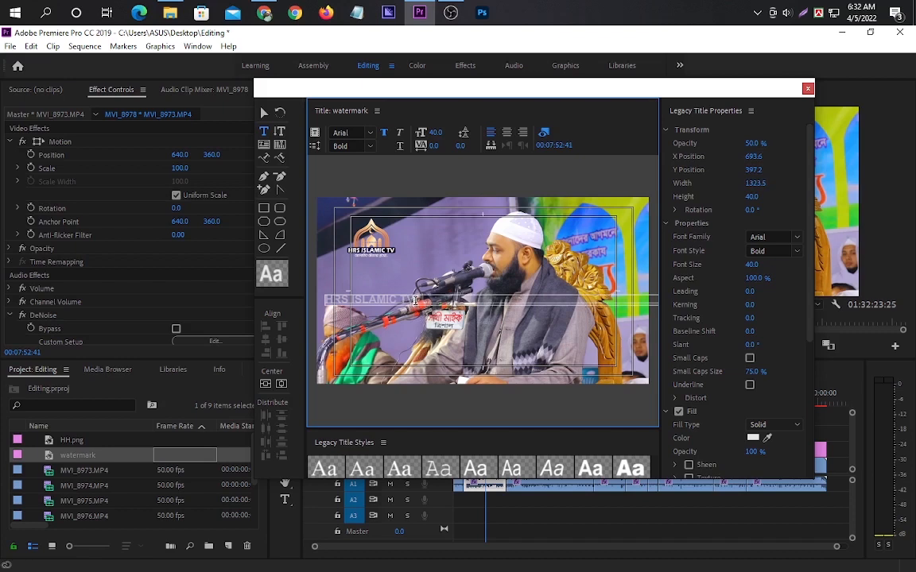
# - Delete the HRS ISLAMIC TV wording and most of the blank spaces from the watermark text
pyautogui.press('BackSpace')
pyautogui.press('BackSpace')
pyautogui.press('BackSpace')
pyautogui.press('BackSpace')
pyautogui.press('BackSpace')
pyautogui.press('BackSpace')
pyautogui.press('BackSpace')
pyautogui.press('BackSpace')
pyautogui.press('BackSpace')
pyautogui.press('BackSpace')
pyautogui.press('BackSpace')
pyautogui.press('BackSpace')
pyautogui.press('BackSpace')
pyautogui.press('BackSpace')
pyautogui.press('BackSpace')
pyautogui.press('BackSpace')
pyautogui.press('BackSpace')
pyautogui.press('BackSpace')
pyautogui.press('BackSpace')
pyautogui.press('BackSpace')
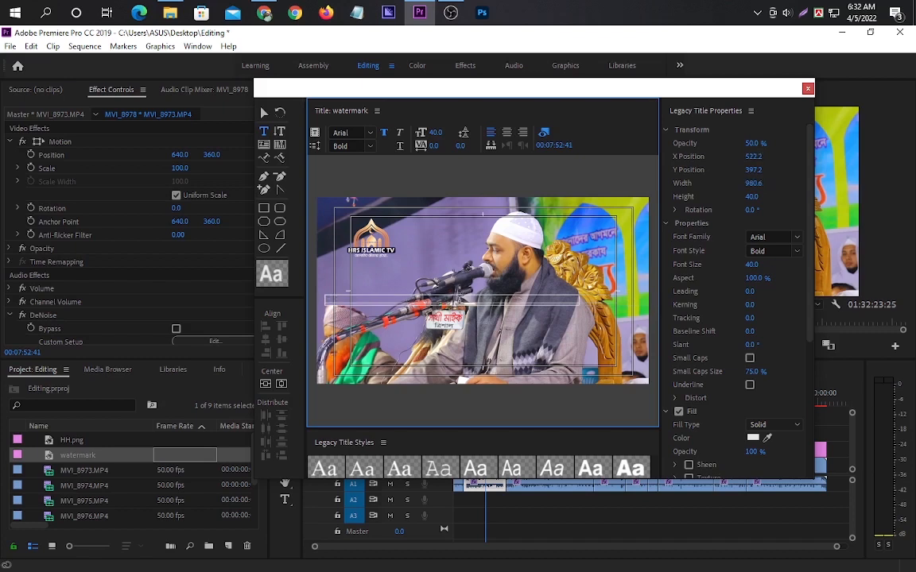
pyautogui.press('BackSpace')
pyautogui.press('BackSpace')
pyautogui.press('BackSpace')
pyautogui.press('BackSpace')
pyautogui.press('BackSpace')
pyautogui.press('BackSpace')
pyautogui.press('BackSpace')
pyautogui.press('BackSpace')
pyautogui.press('BackSpace')
pyautogui.press('BackSpace')
pyautogui.press('BackSpace')
pyautogui.press('BackSpace')
pyautogui.press('BackSpace')
pyautogui.press('BackSpace')
pyautogui.press('BackSpace')
pyautogui.press('BackSpace')
pyautogui.press('BackSpace')
pyautogui.press('BackSpace')
pyautogui.press('BackSpace')
pyautogui.press('BackSpace')
pyautogui.press('BackSpace')
pyautogui.press('BackSpace')
pyautogui.press('BackSpace')
pyautogui.press('BackSpace')
pyautogui.press('BackSpace')
pyautogui.press('BackSpace')
pyautogui.press('BackSpace')
pyautogui.press('BackSpace')
pyautogui.press('BackSpace')
pyautogui.press('BackSpace')
pyautogui.press('BackSpace')
pyautogui.press('BackSpace')
pyautogui.press('BackSpace')
pyautogui.press('BackSpace')
pyautogui.press('BackSpace')
pyautogui.press('BackSpace')
pyautogui.press('BackSpace')
pyautogui.press('BackSpace')
pyautogui.press('BackSpace')
pyautogui.press('BackSpace')
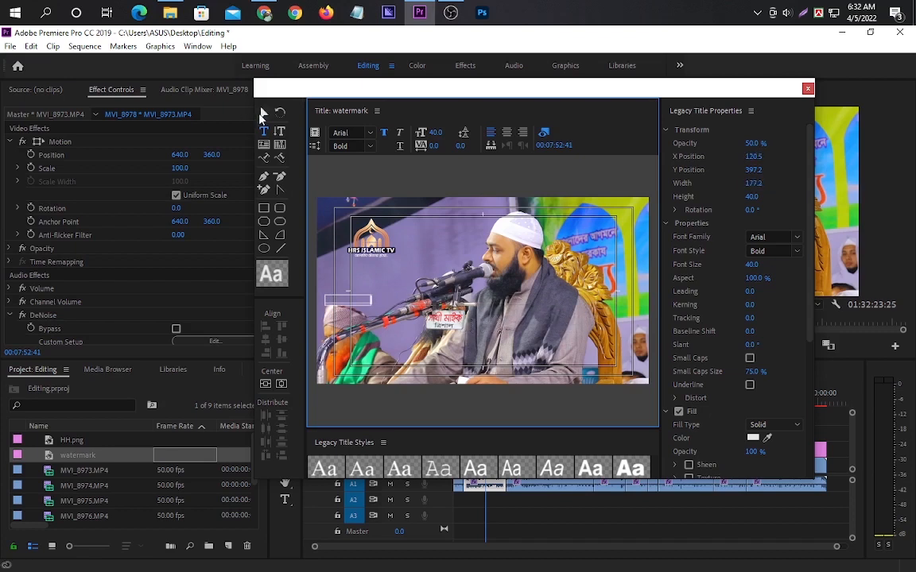
# - Move the remaining blank text box to an X position of about 566.8 and clear its leftover spaces
pyautogui.click(263, 113)
pyautogui.moveTo(360, 301); pyautogui.dragTo(477, 303)
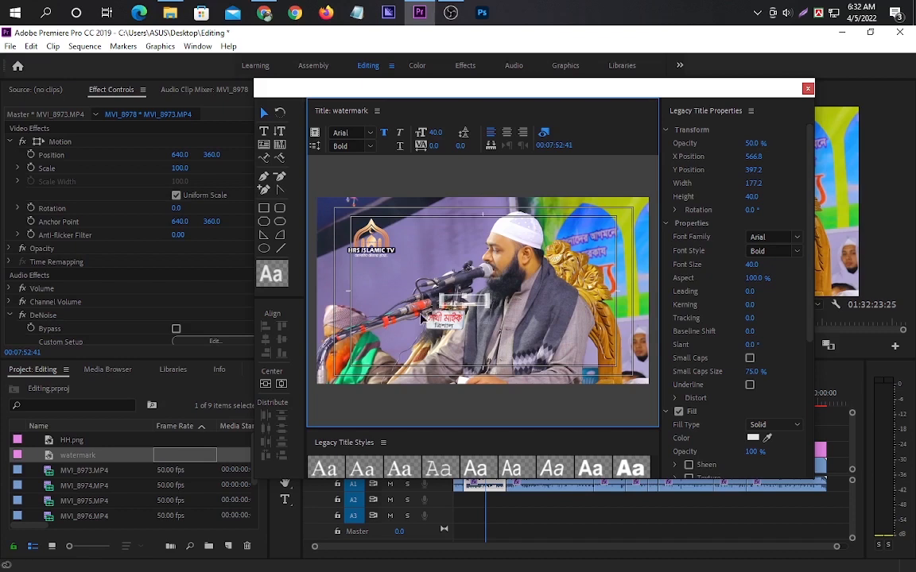
pyautogui.click(264, 131)
pyautogui.click(486, 299)
pyautogui.press('BackSpace')
pyautogui.press('BackSpace')
pyautogui.press('BackSpace')
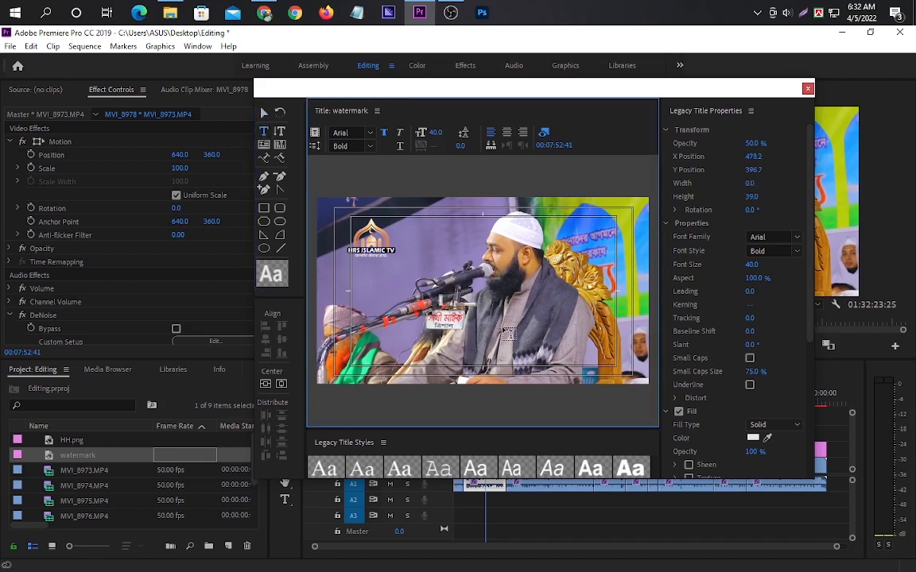
pyautogui.press('BackSpace')
pyautogui.press('BackSpace')
# - Enter HRS ISLAMIC TV as the watermark text and move it to about 330.8, 328.6
pyautogui.write('HRS')
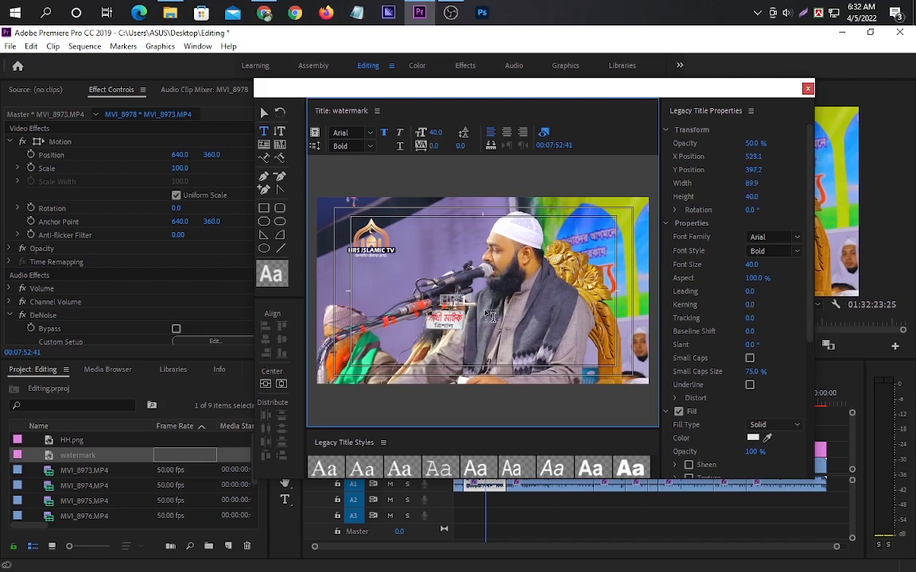
pyautogui.write(' ISLAMIC TV')
pyautogui.click(264, 112)
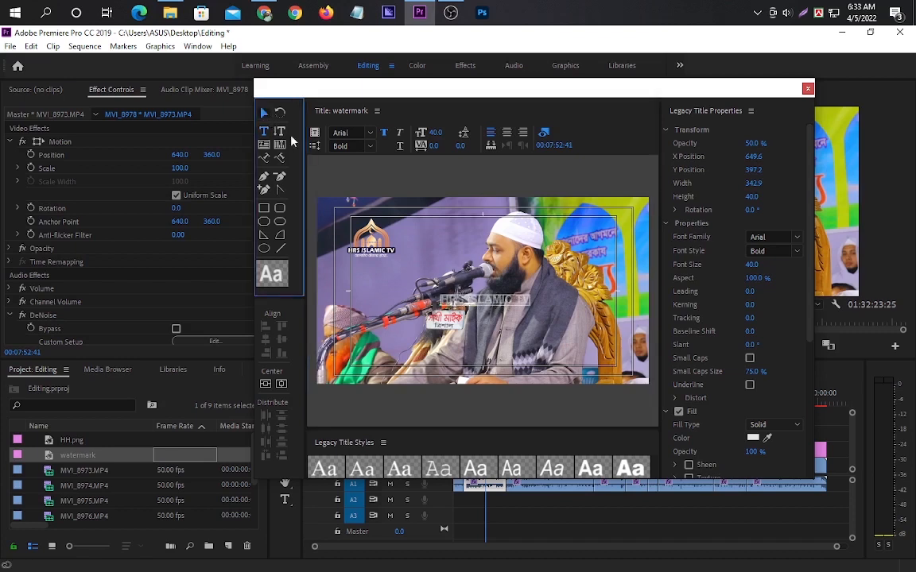
pyautogui.moveTo(486, 302); pyautogui.dragTo(395, 277)
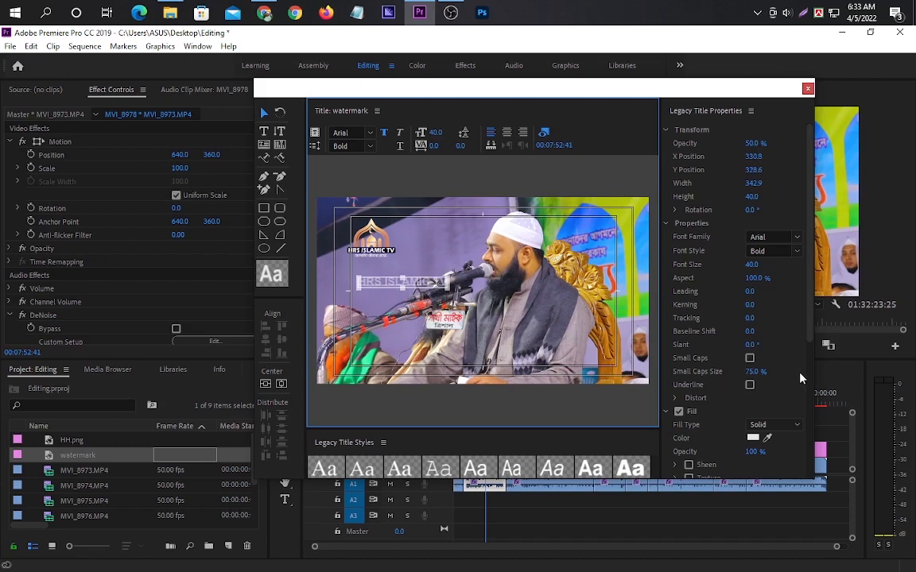
# - Set the watermark text's fill color to pure red, FF0000
pyautogui.moveTo(809, 317); pyautogui.dragTo(812, 366)
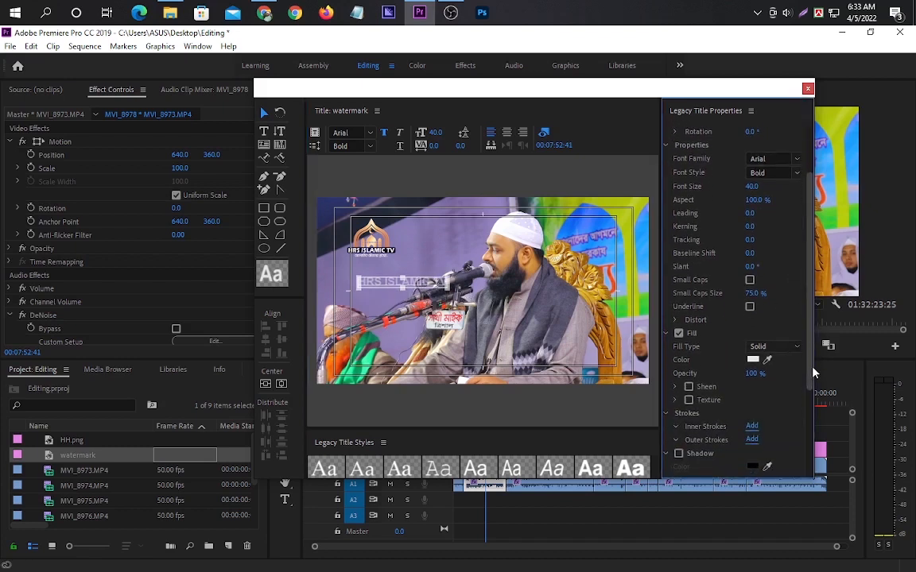
pyautogui.click(752, 359)
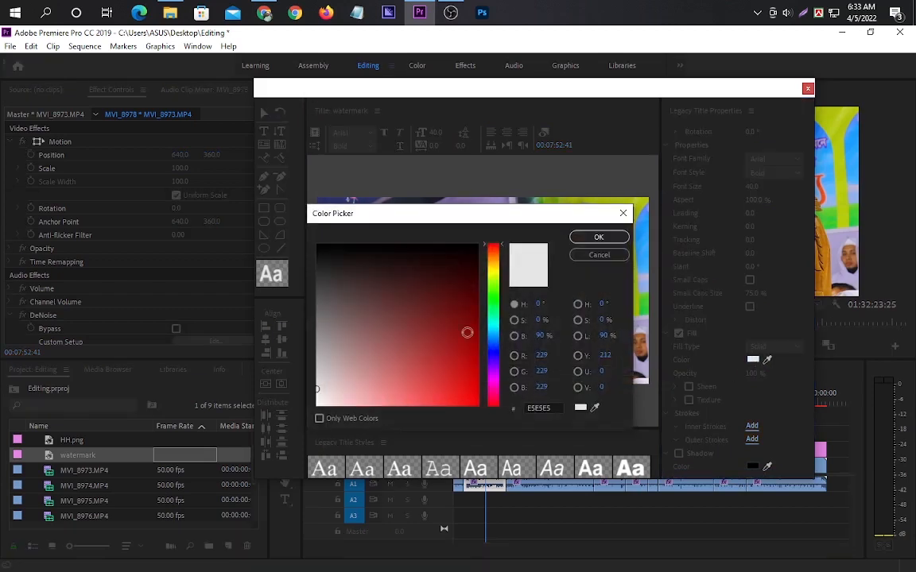
pyautogui.moveTo(476, 397); pyautogui.dragTo(487, 402)
pyautogui.click(598, 236)
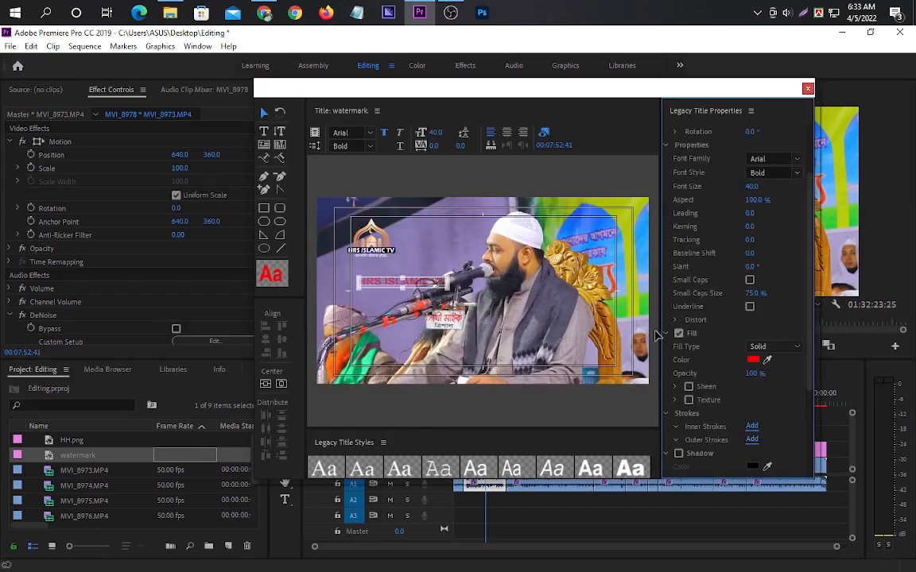
# - Change the watermark text's fill color to bright yellow, FFF000
pyautogui.click(752, 360)
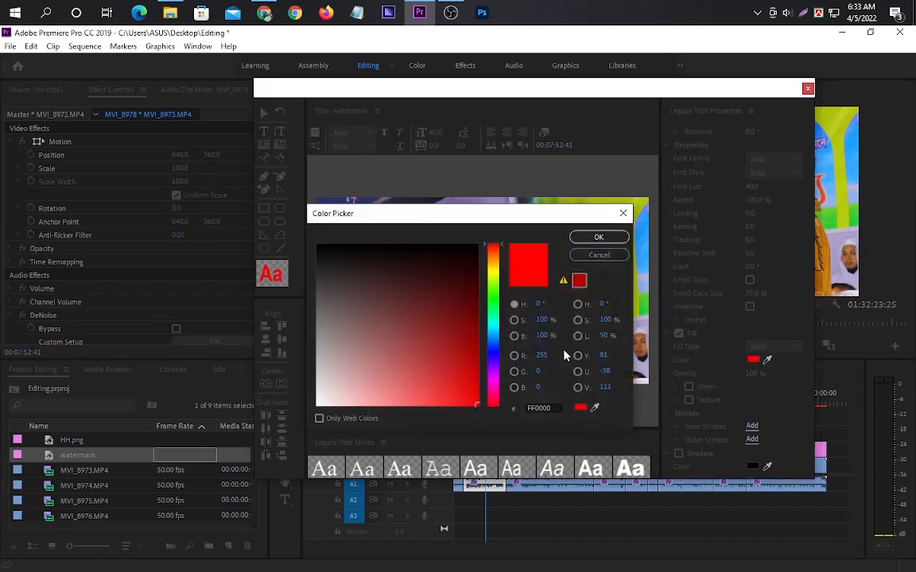
pyautogui.click(496, 270)
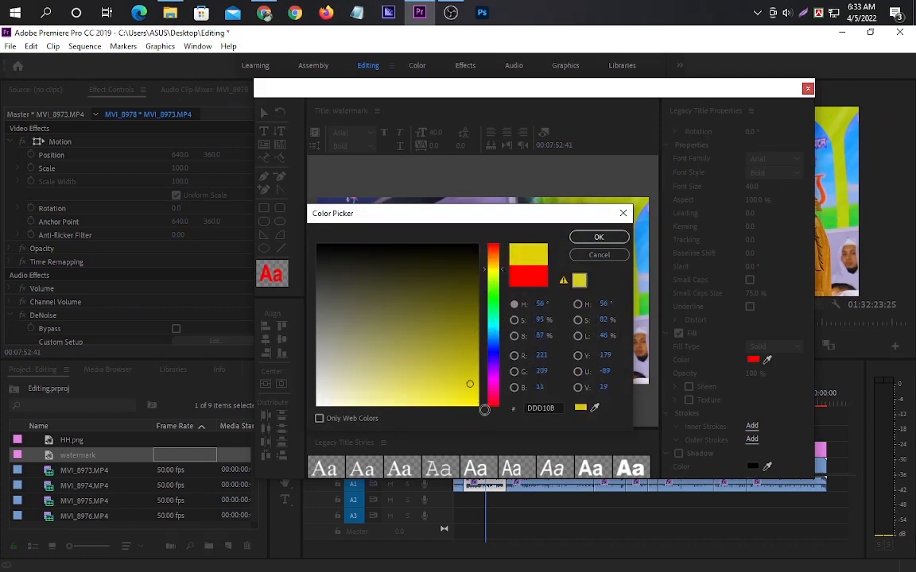
pyautogui.click(600, 240)
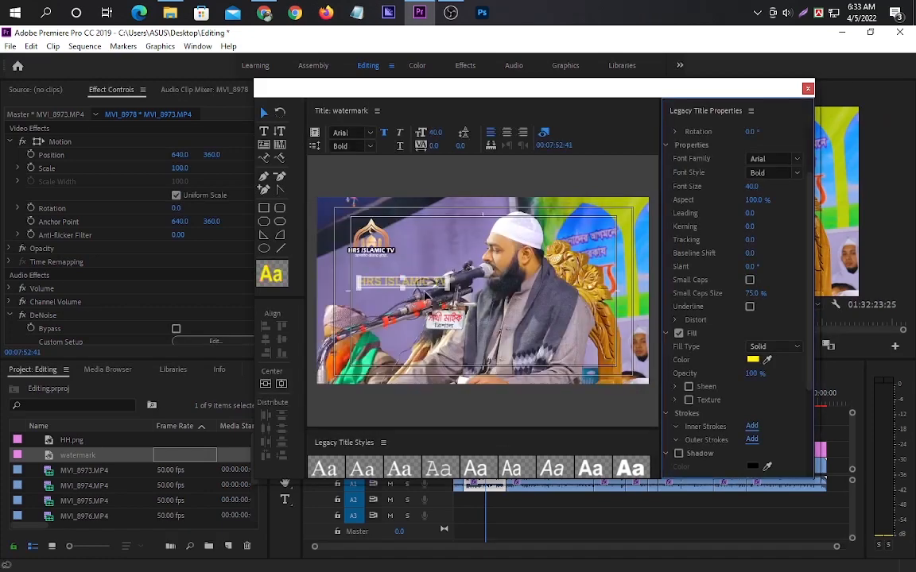
# - Set the watermark text's fill color to white and move the text slightly down and left, below the corner logo
pyautogui.click(754, 359)
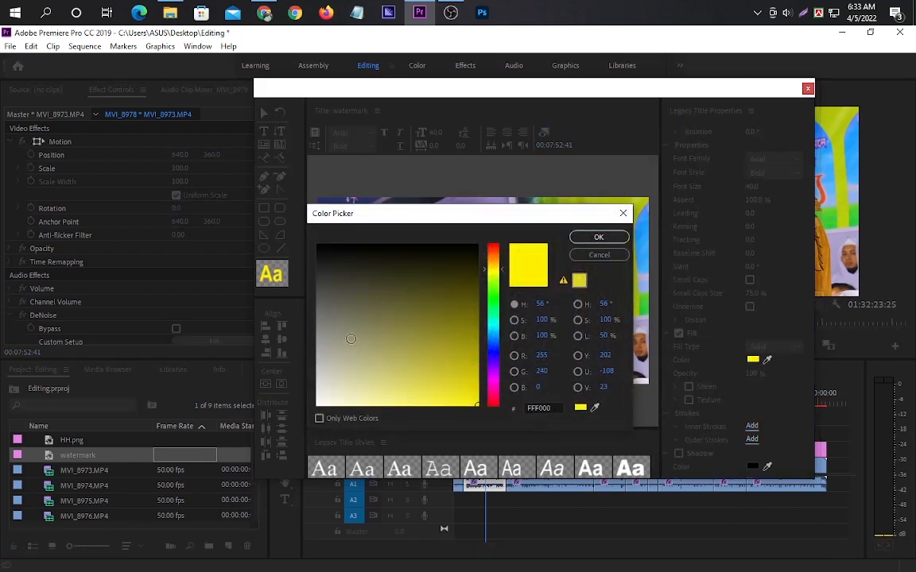
pyautogui.moveTo(350, 378); pyautogui.dragTo(299, 413)
pyautogui.click(599, 238)
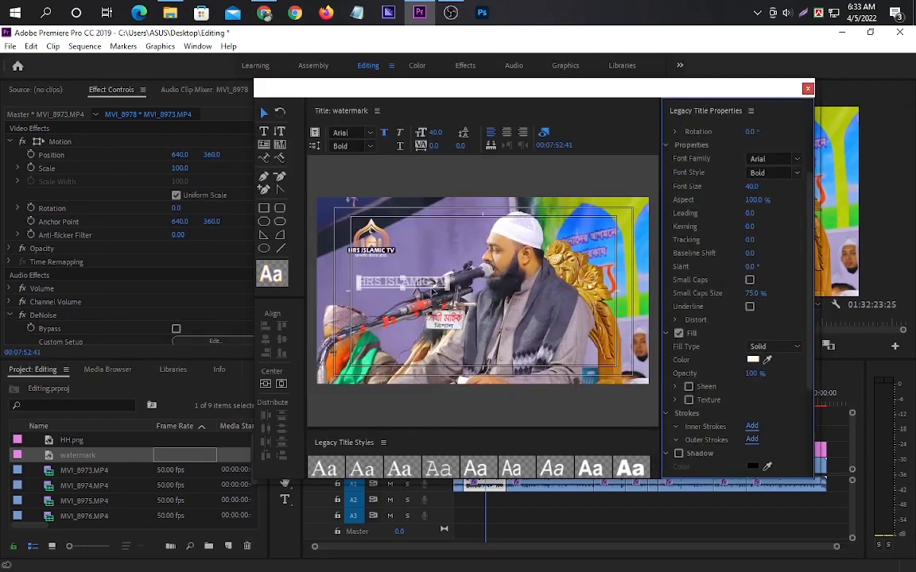
pyautogui.moveTo(392, 253); pyautogui.dragTo(374, 271)
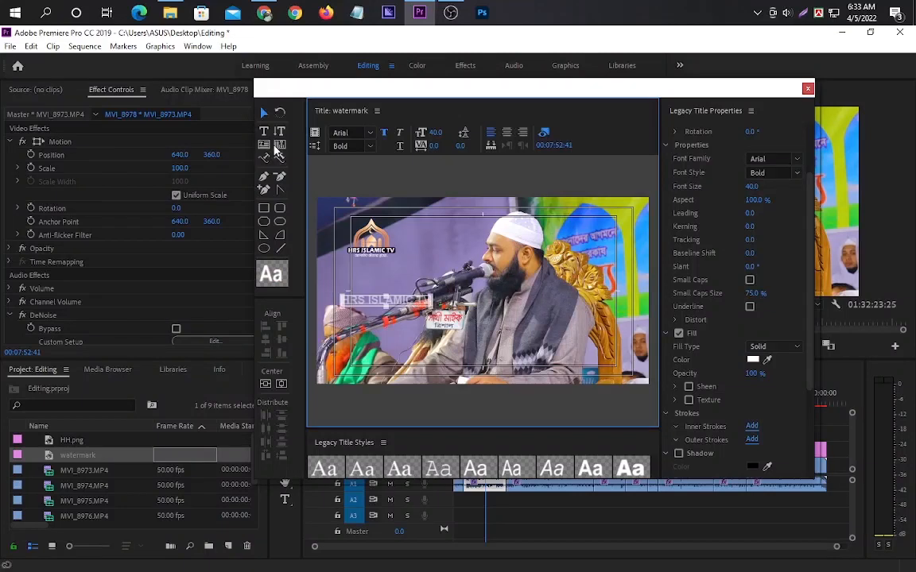
# - Append a long gap of spaces and a second HRS ISLAMIC TV to the watermark line, and slide the line left out of the frame
pyautogui.click(270, 132)
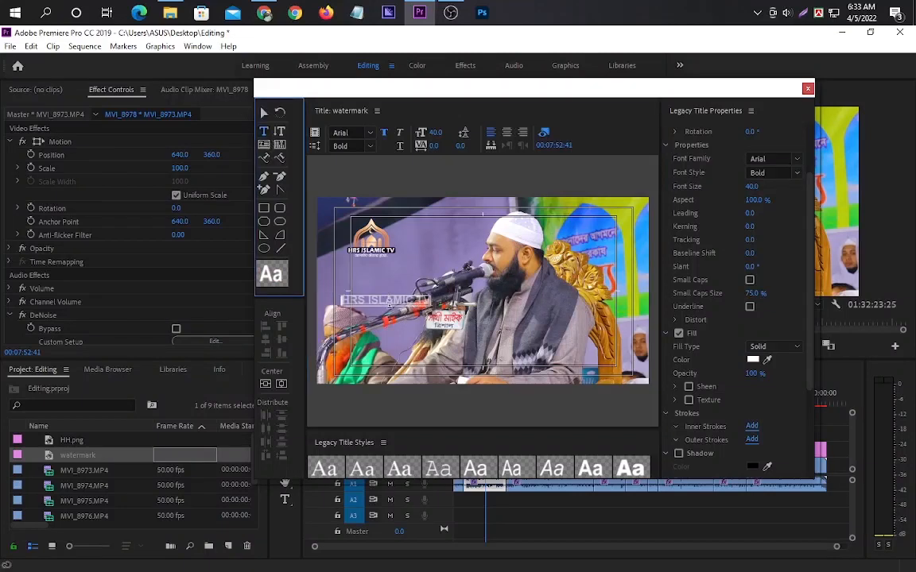
pyautogui.click(395, 299)
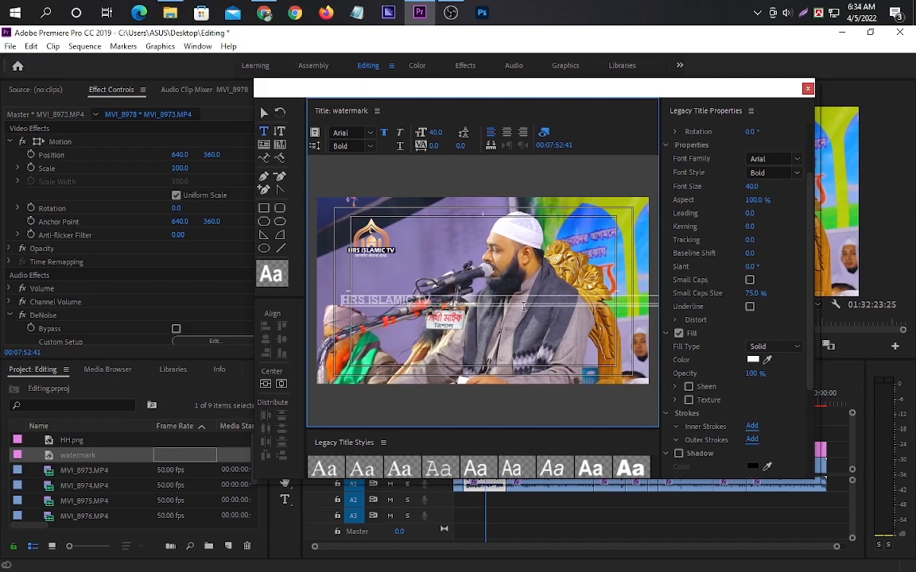
pyautogui.click(266, 114)
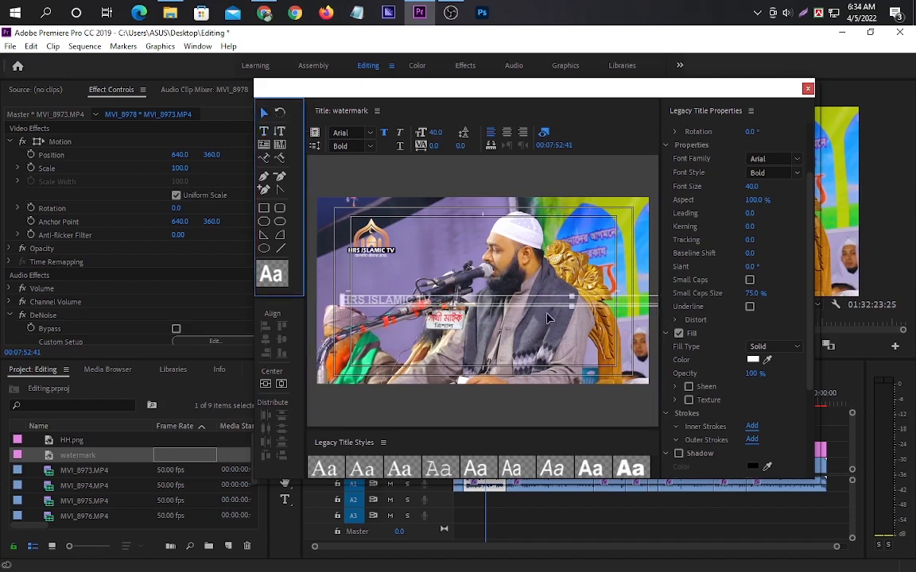
pyautogui.moveTo(550, 304); pyautogui.dragTo(471, 325)
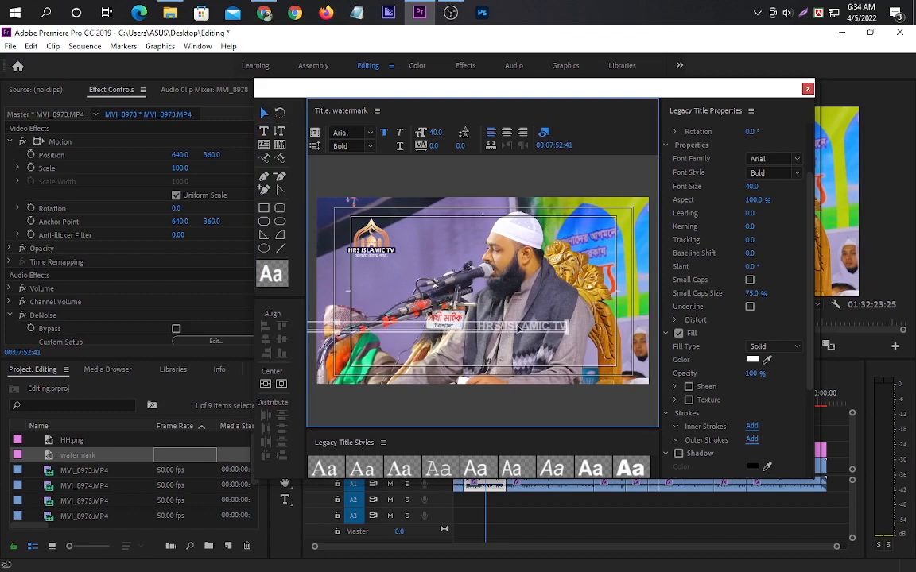
pyautogui.moveTo(517, 327); pyautogui.dragTo(325, 307)
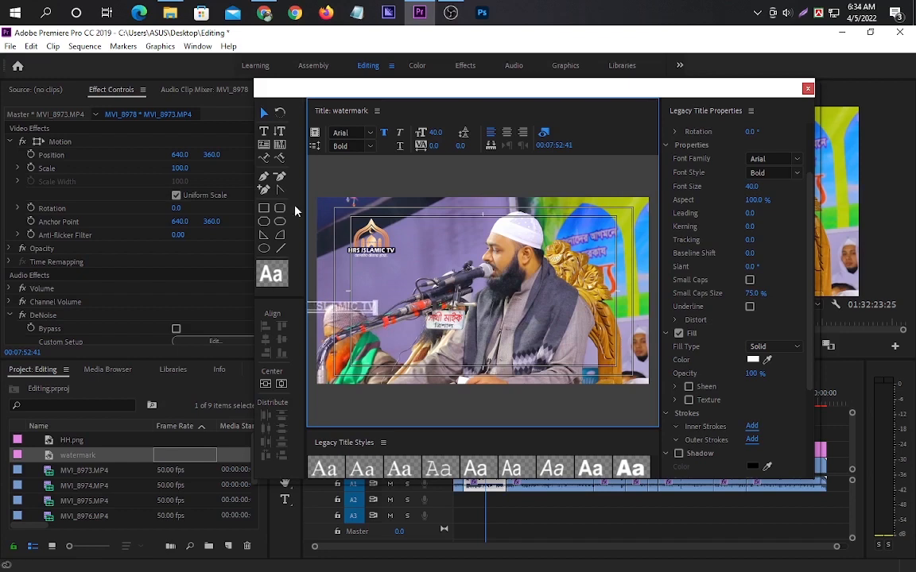
# - Extend the watermark line with further widely spaced HRS ISLAMIC TV text, and shift the whole line right
pyautogui.click(264, 131)
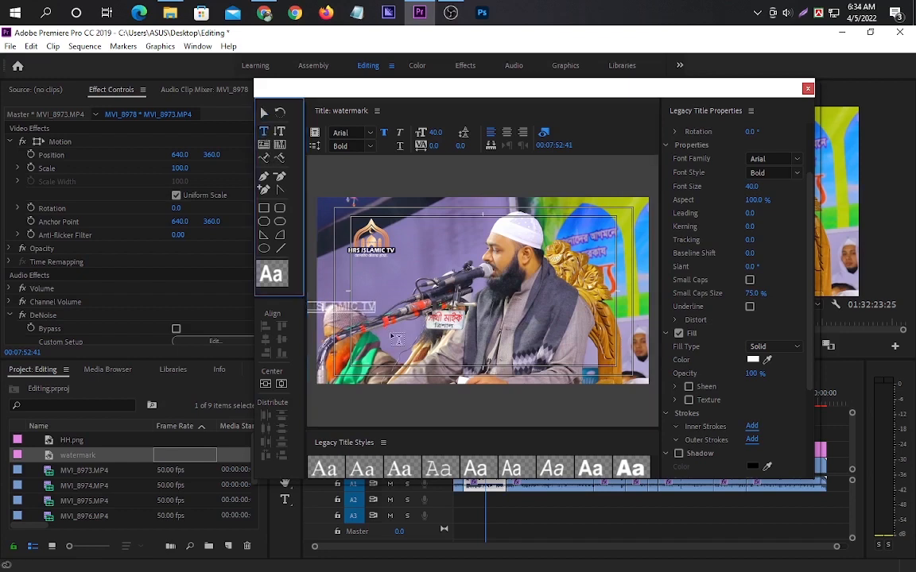
pyautogui.click(369, 308)
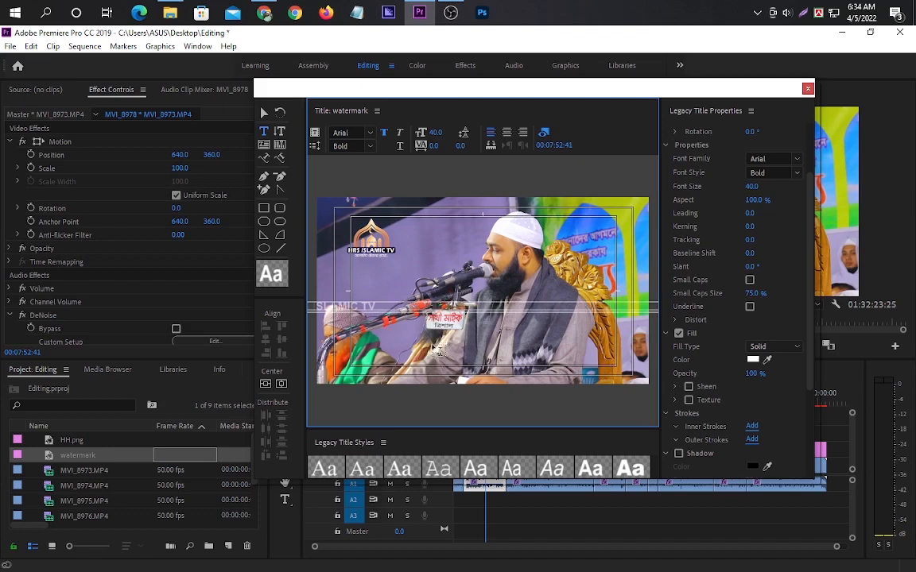
pyautogui.click(264, 113)
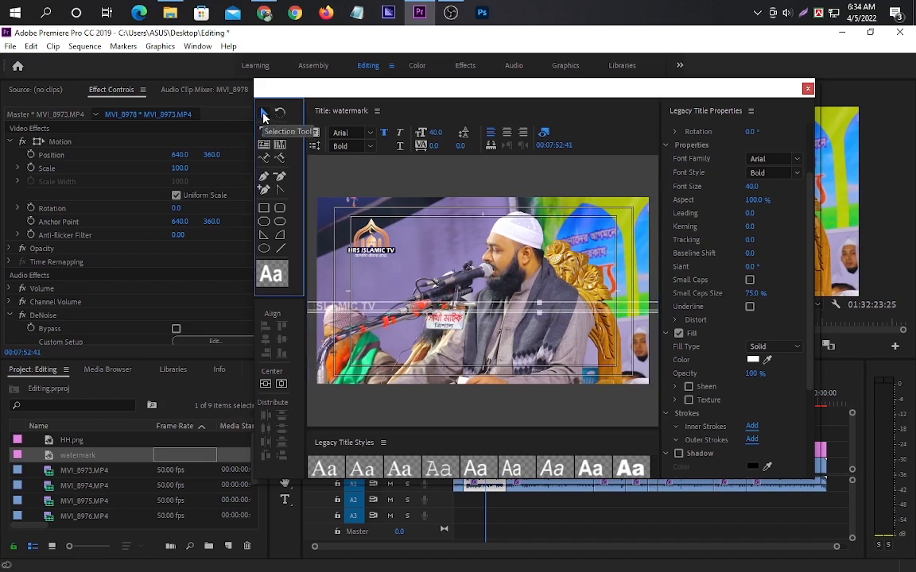
pyautogui.click(381, 310)
pyautogui.moveTo(487, 314); pyautogui.dragTo(464, 320)
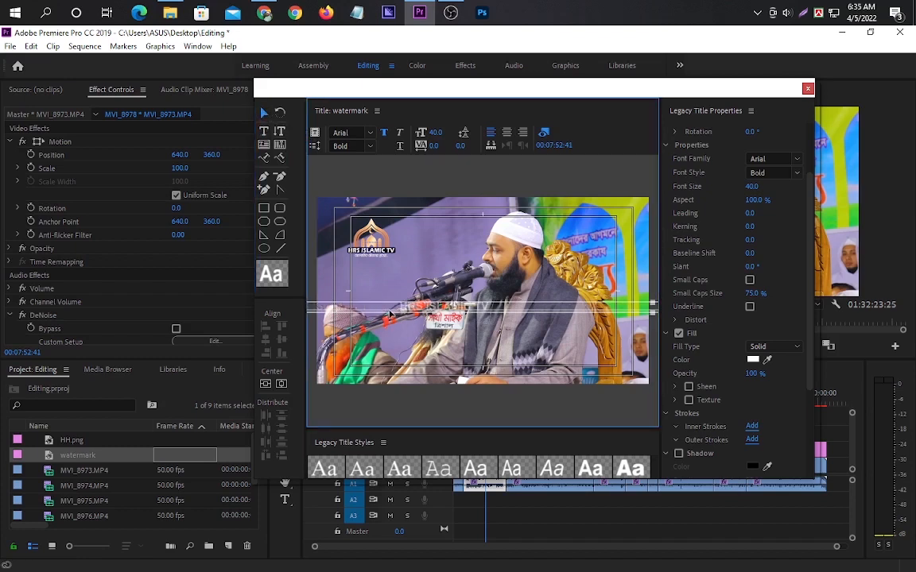
# - Make the watermark title crawl left, with both Start Off Screen and End Off Screen enabled
pyautogui.click(314, 146)
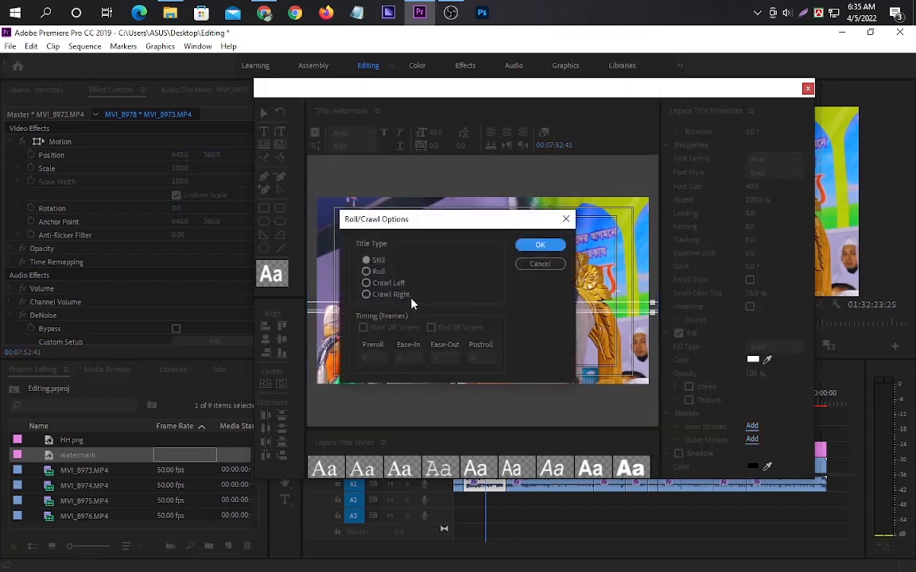
pyautogui.click(365, 284)
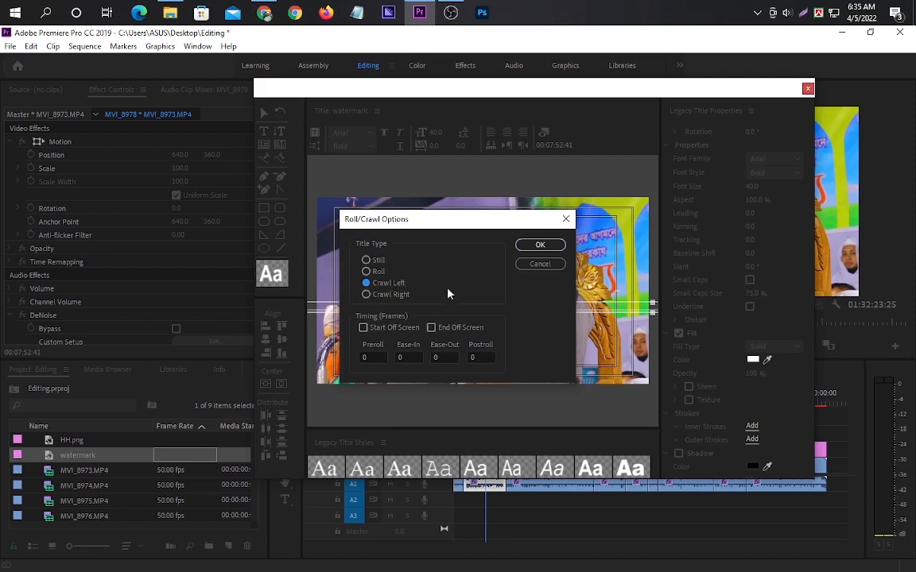
pyautogui.click(363, 327)
pyautogui.click(431, 327)
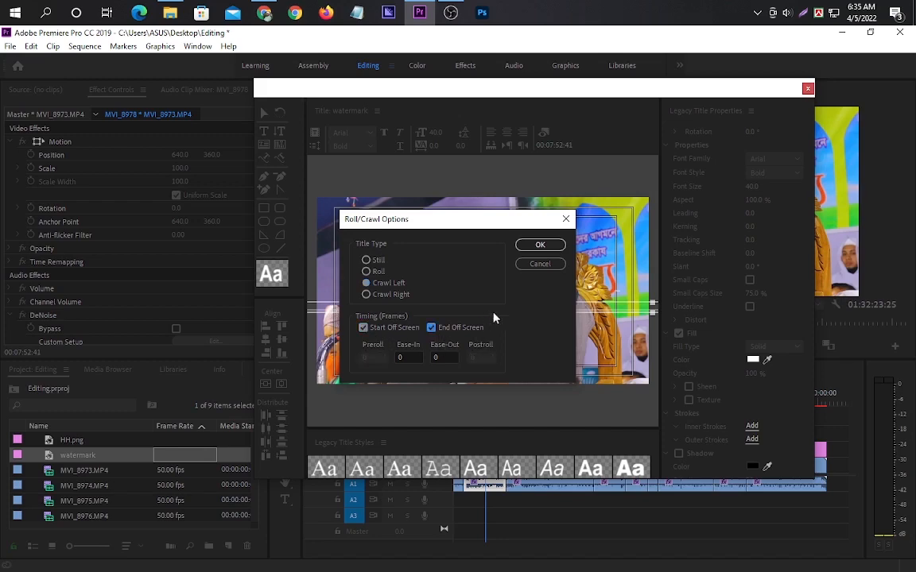
pyautogui.click(539, 244)
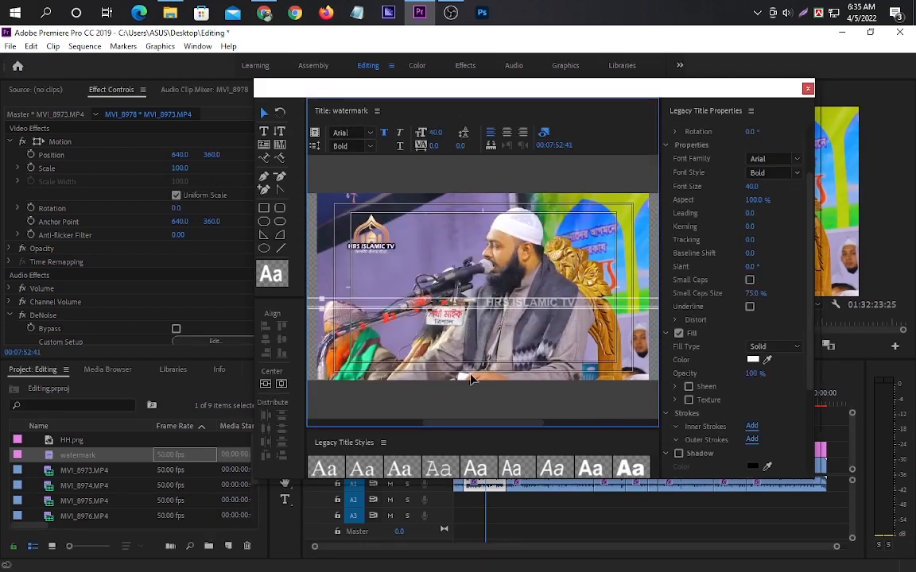
# - Move the watermark line so its first HRS ISLAMIC TV begins at the frame's left edge, below the corner logo, and close the title editor
pyautogui.moveTo(489, 423); pyautogui.dragTo(345, 428)
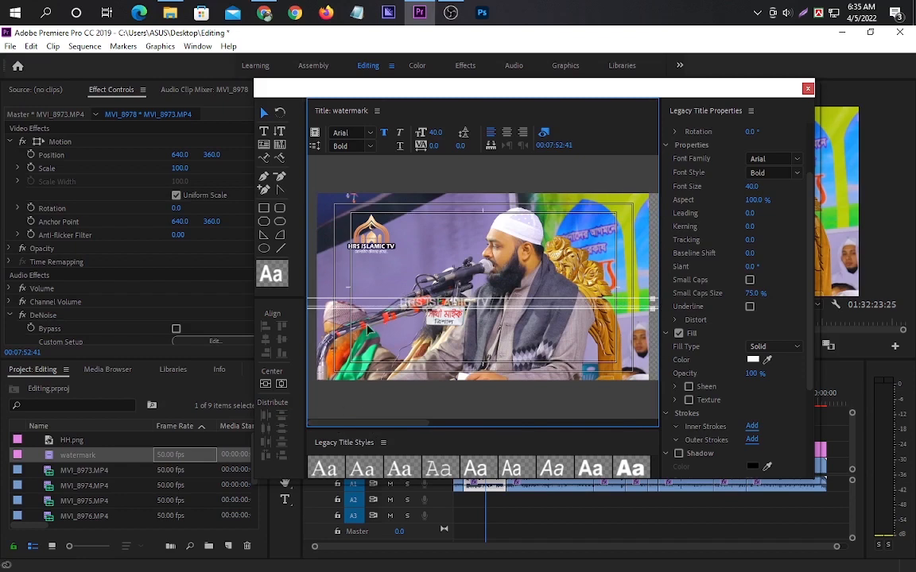
pyautogui.moveTo(408, 302); pyautogui.dragTo(372, 306)
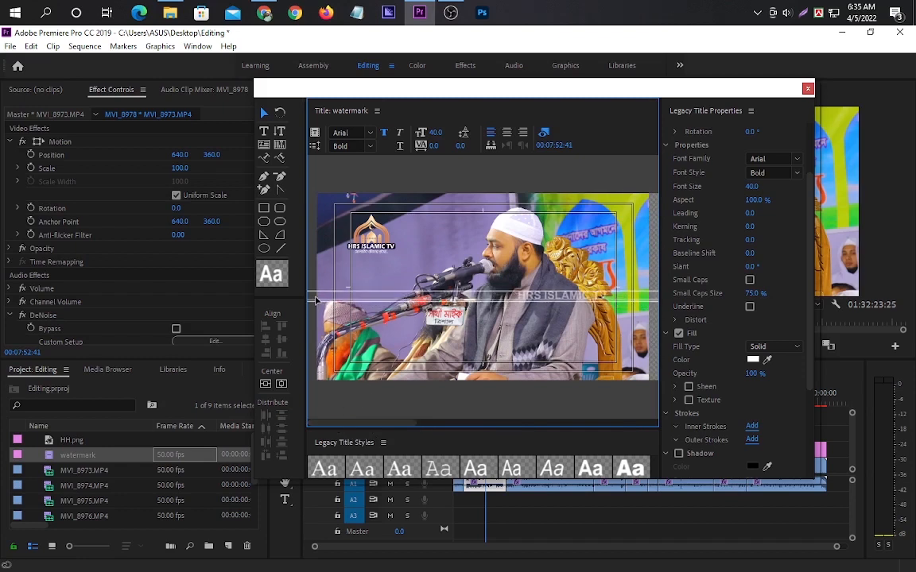
pyautogui.moveTo(316, 300); pyautogui.dragTo(335, 299)
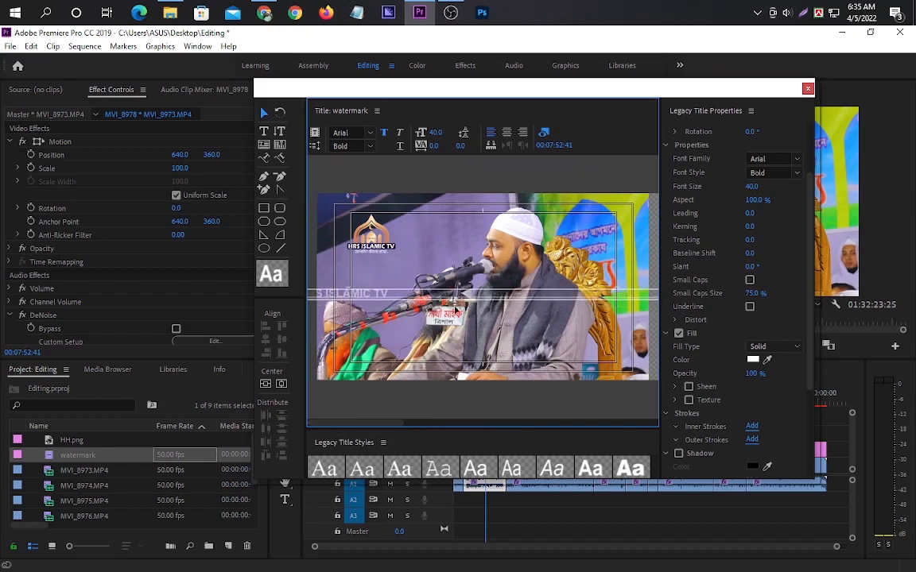
pyautogui.moveTo(457, 308); pyautogui.dragTo(348, 303)
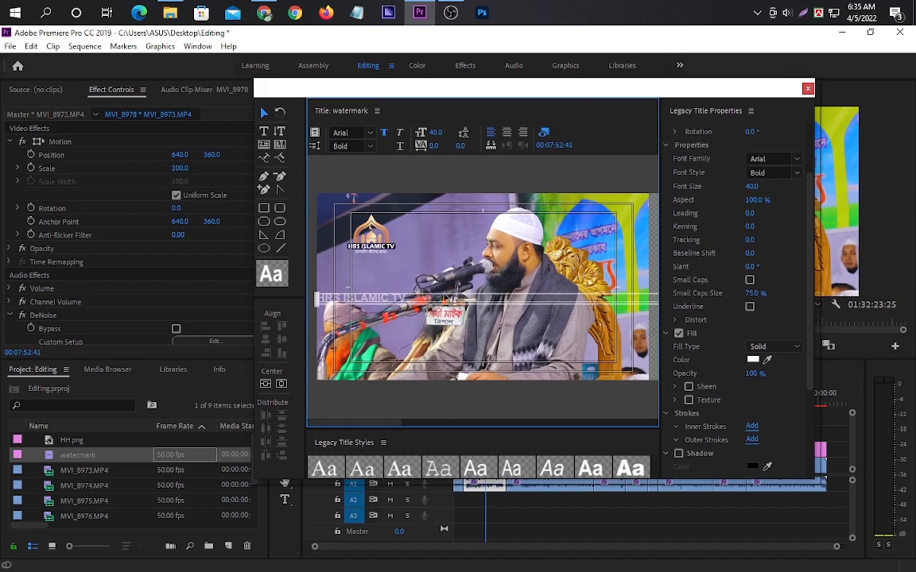
pyautogui.moveTo(385, 303); pyautogui.dragTo(387, 302)
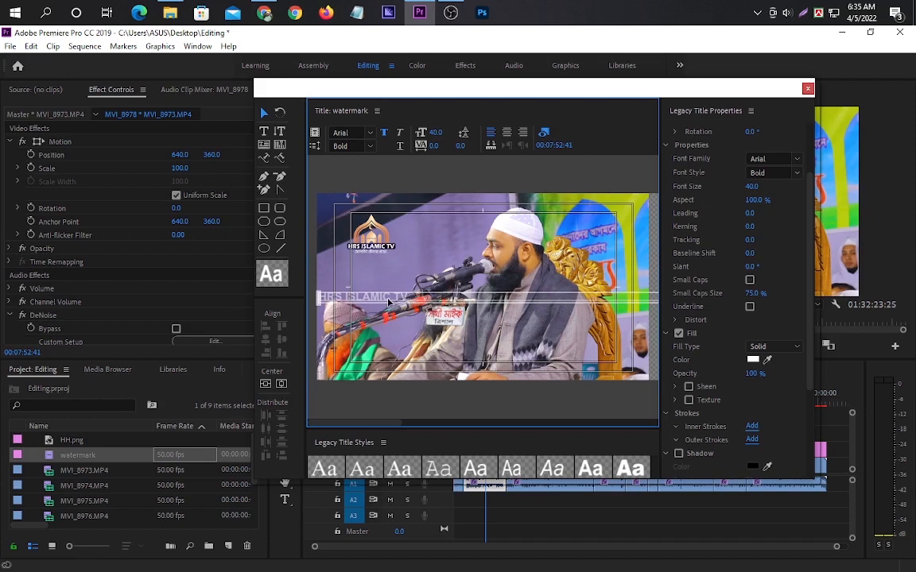
pyautogui.moveTo(388, 302); pyautogui.dragTo(388, 301)
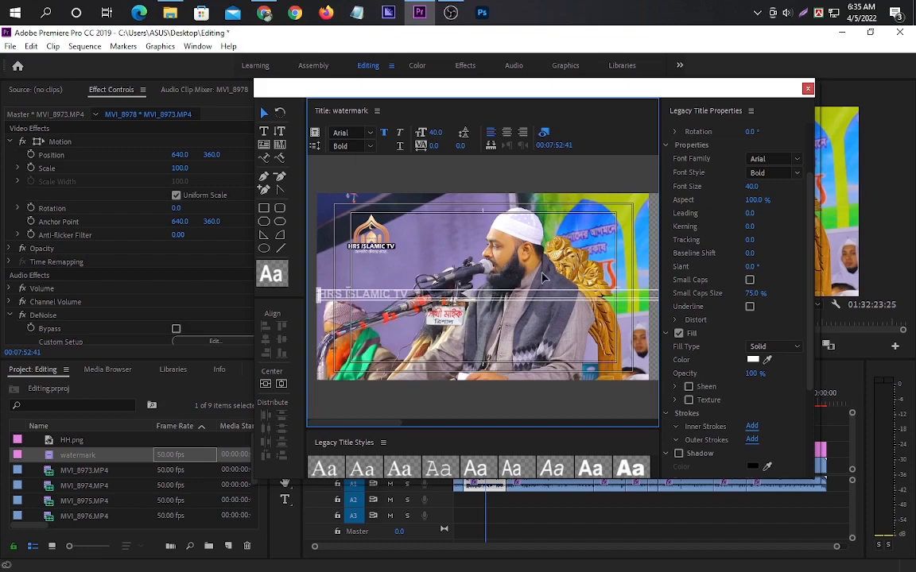
pyautogui.click(808, 89)
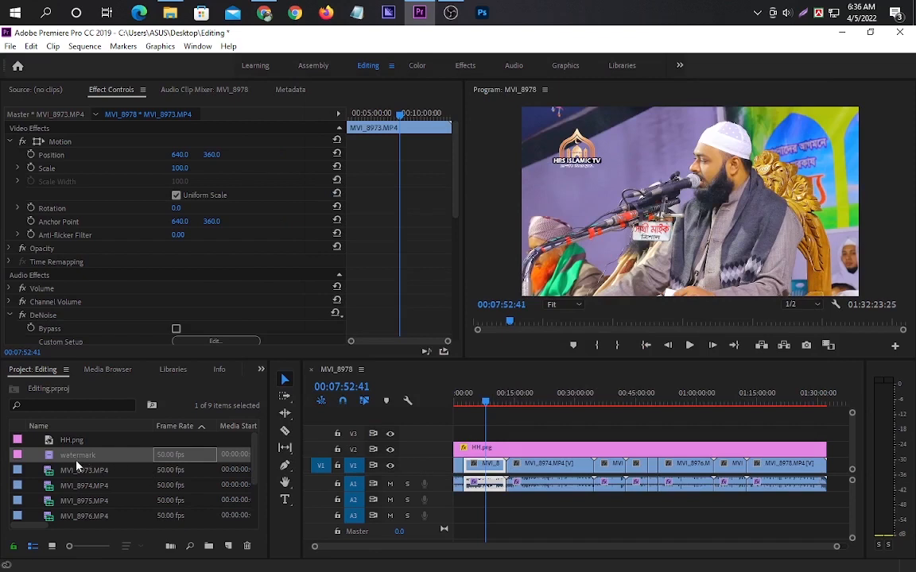
# - Place the watermark title on track V3 above HH.png and align its start with the beginning of the sequence
pyautogui.moveTo(66, 459); pyautogui.dragTo(484, 433)
pyautogui.moveTo(838, 550); pyautogui.dragTo(609, 546)
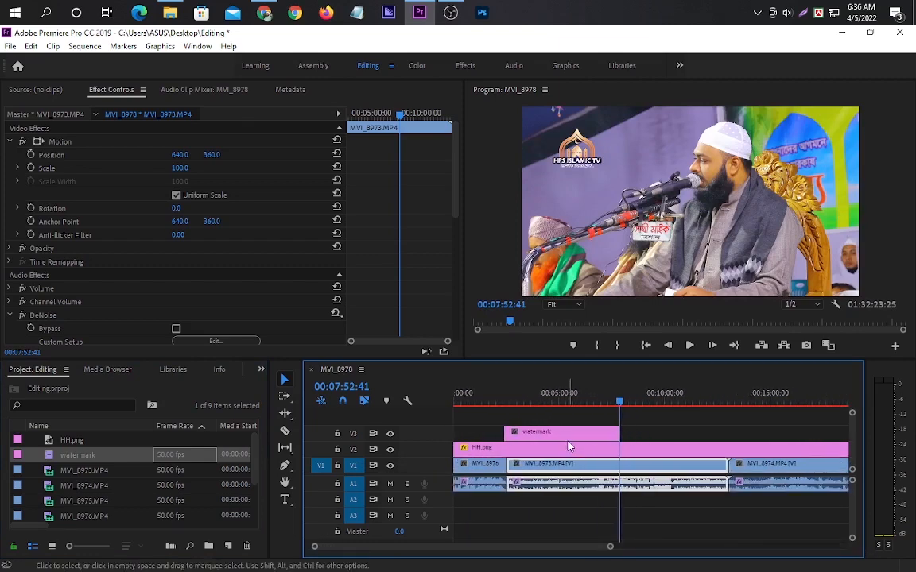
pyautogui.moveTo(556, 432); pyautogui.dragTo(507, 432)
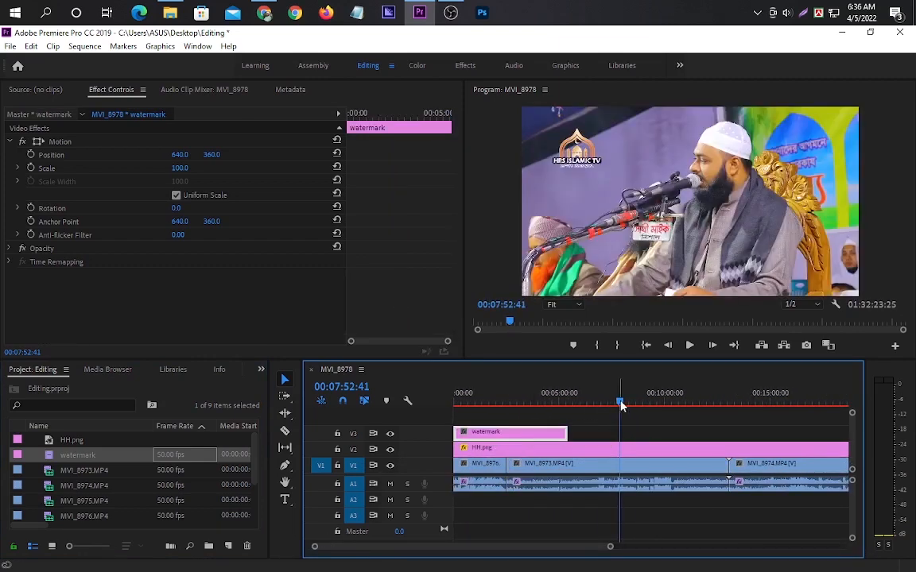
# - Mute the computer's speakers and play the sequence from 00:00:00:00 to check the watermark's crawl
pyautogui.moveTo(622, 406); pyautogui.dragTo(451, 407)
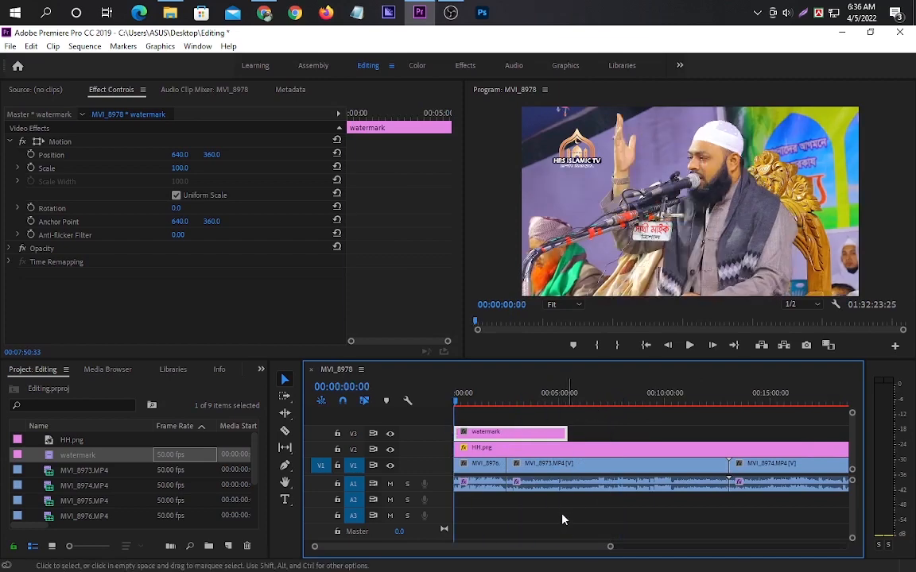
pyautogui.click(785, 13)
pyautogui.scroll(-10, 785, 16)
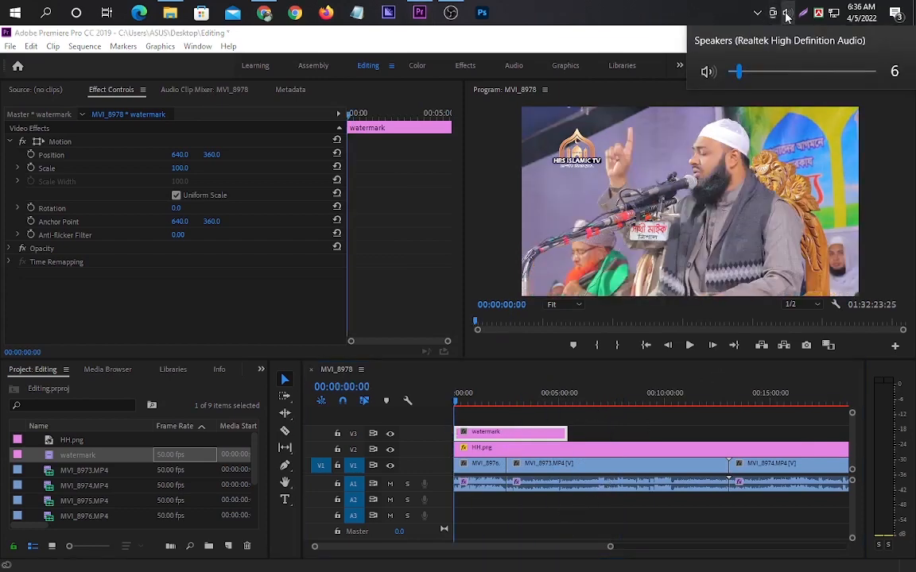
pyautogui.click(689, 347)
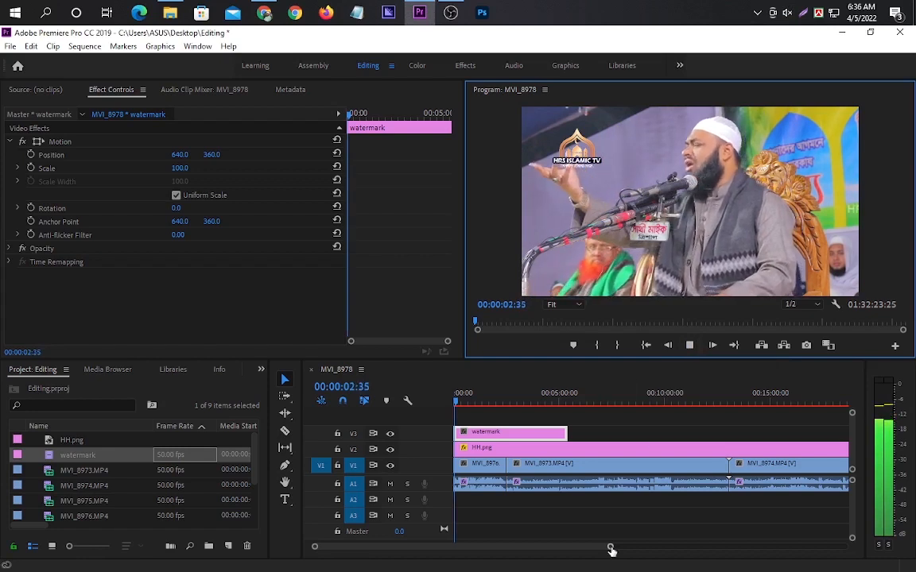
pyautogui.moveTo(609, 547); pyautogui.dragTo(585, 553)
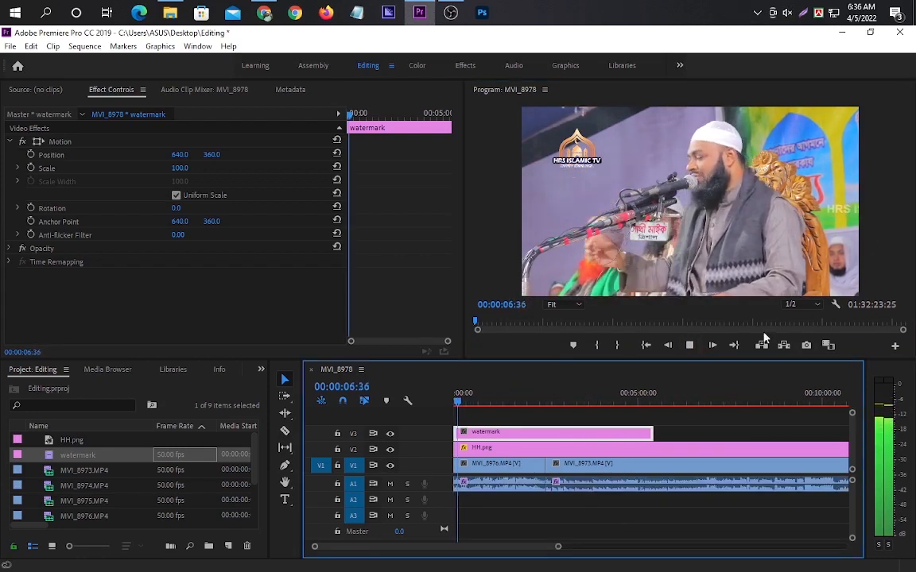
pyautogui.click(689, 345)
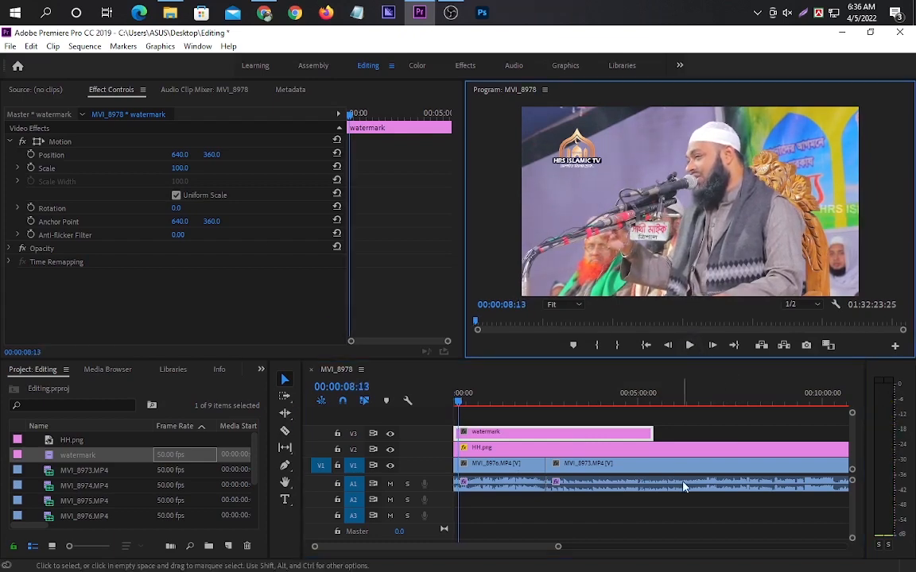
# - Try shortening the watermark clip on V3 to about one minute, playing the sequence to judge the crawl speed
pyautogui.moveTo(628, 433); pyautogui.dragTo(541, 431)
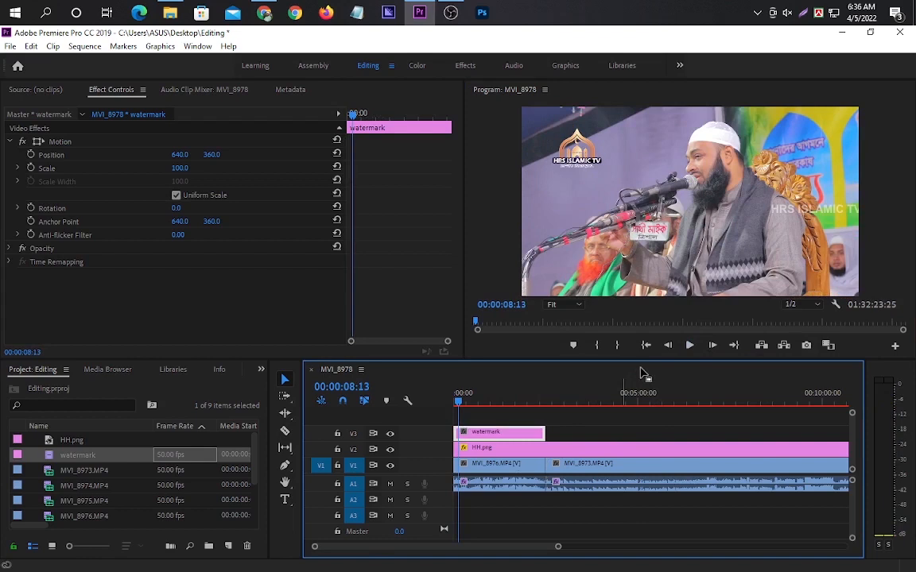
pyautogui.click(690, 346)
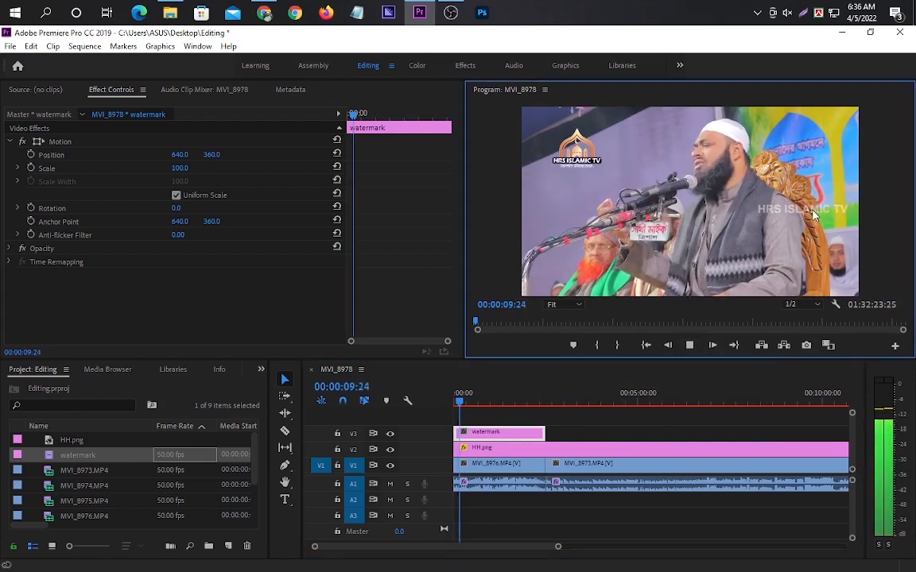
pyautogui.press('space')
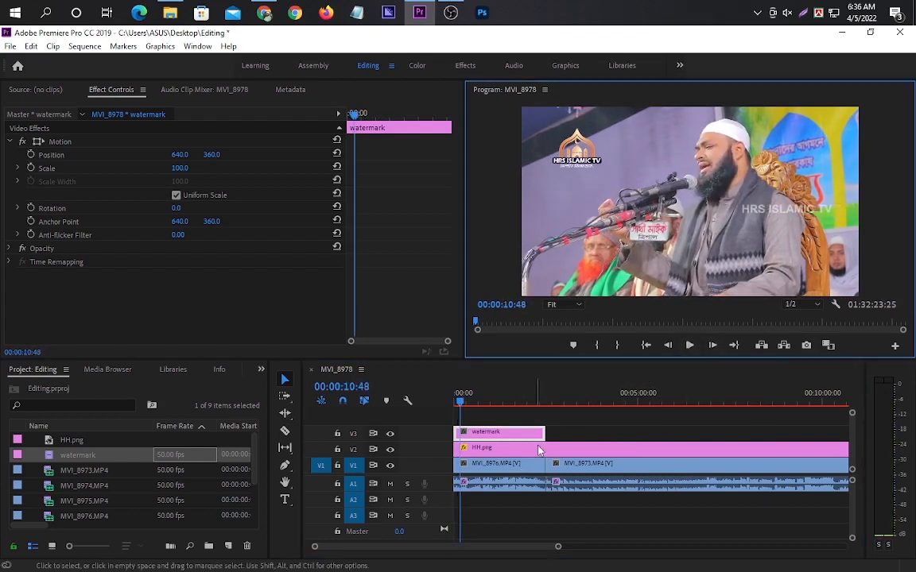
pyautogui.moveTo(544, 431); pyautogui.dragTo(498, 431)
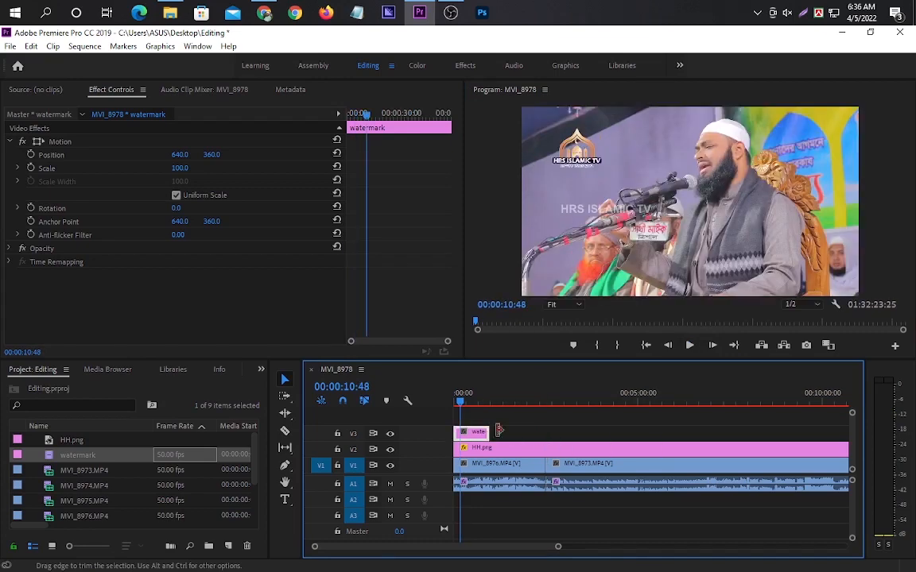
pyautogui.click(690, 346)
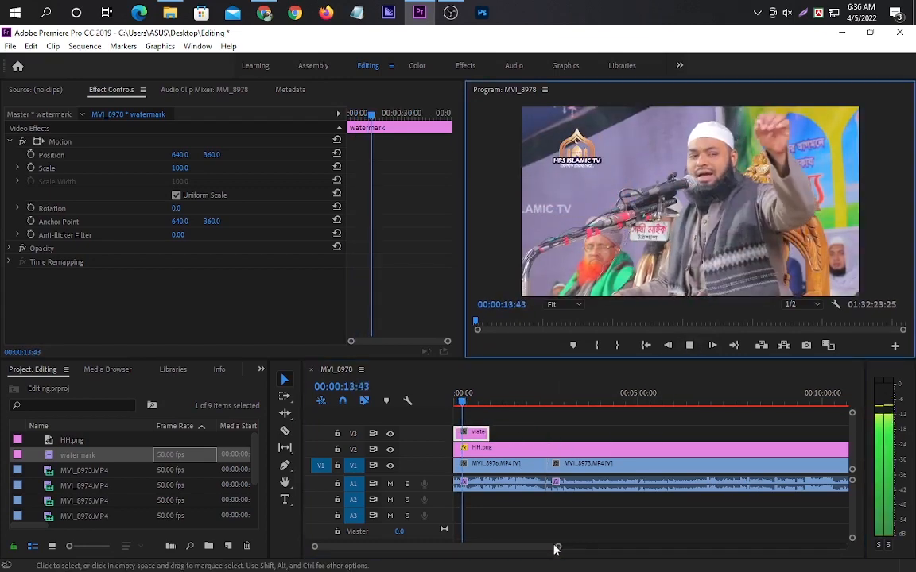
pyautogui.moveTo(558, 547); pyautogui.dragTo(507, 555)
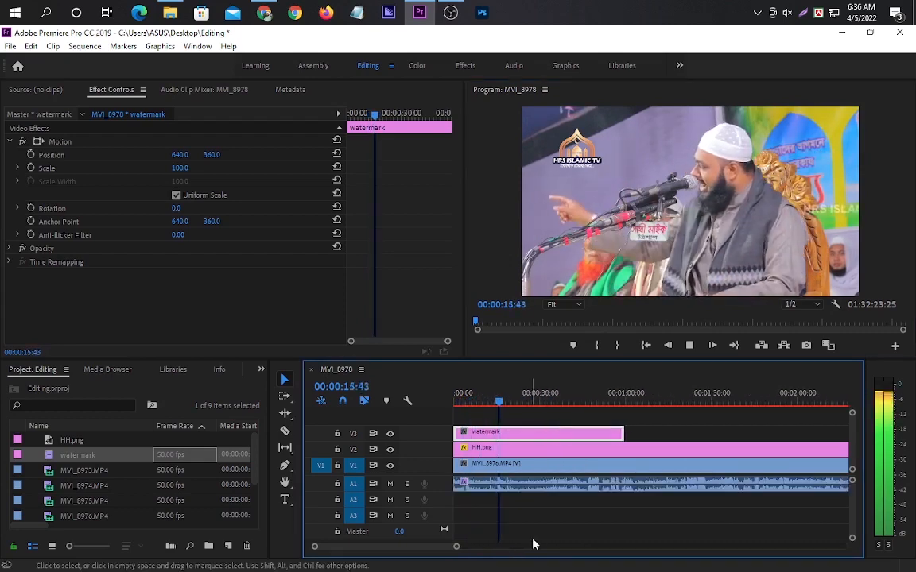
pyautogui.click(690, 348)
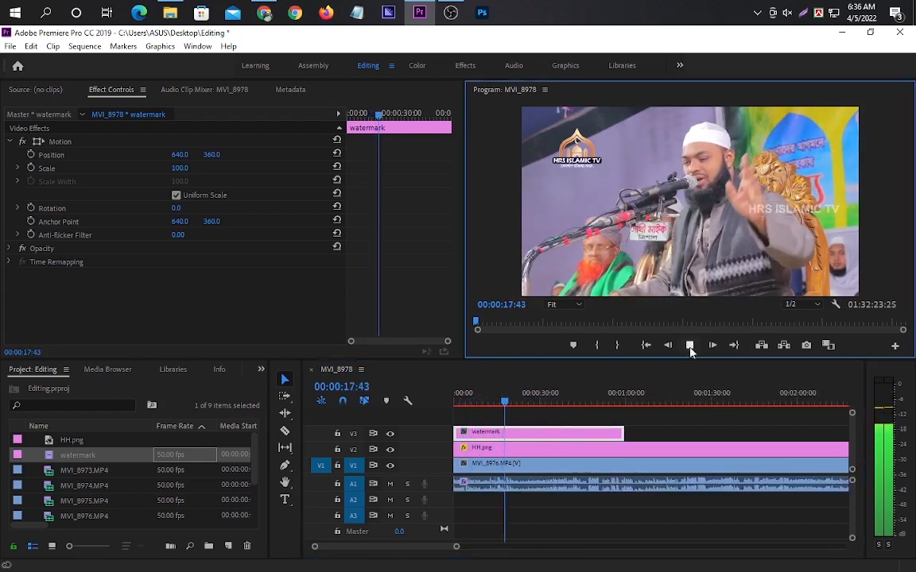
# - Try trimming the watermark clip to about 20 seconds and replay it from the start to judge the crawl speed
pyautogui.moveTo(620, 435); pyautogui.dragTo(512, 435)
pyautogui.click(688, 346)
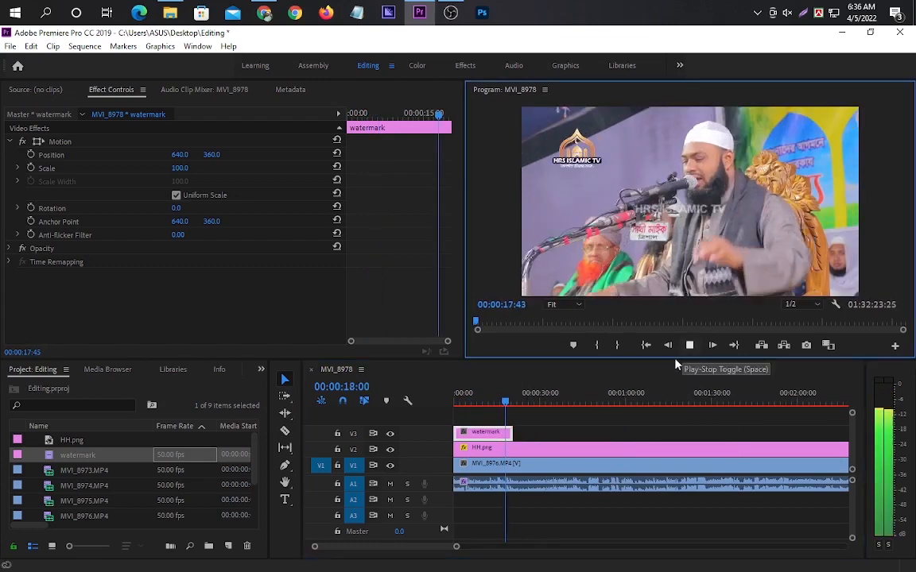
pyautogui.moveTo(508, 398); pyautogui.dragTo(461, 397)
pyautogui.click(692, 346)
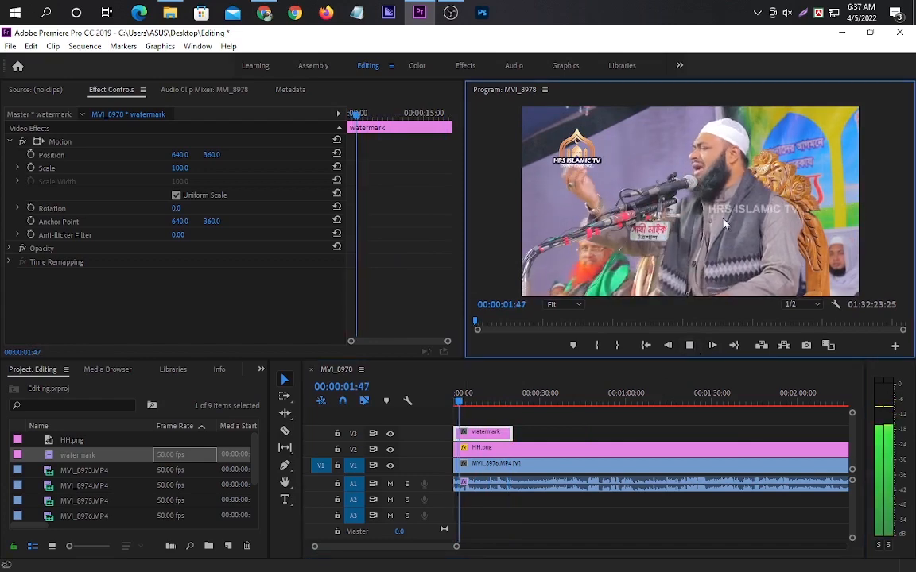
pyautogui.click(688, 345)
# - Lengthen the watermark clip to about 29 seconds and play the sequence to check the slower crawl
pyautogui.moveTo(511, 431); pyautogui.dragTo(535, 433)
pyautogui.click(689, 347)
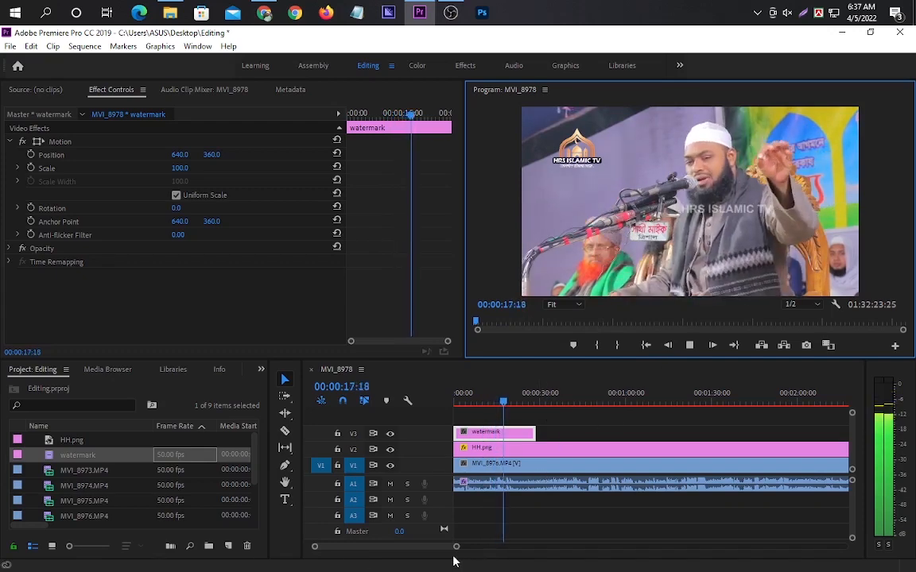
pyautogui.moveTo(458, 548); pyautogui.dragTo(505, 547)
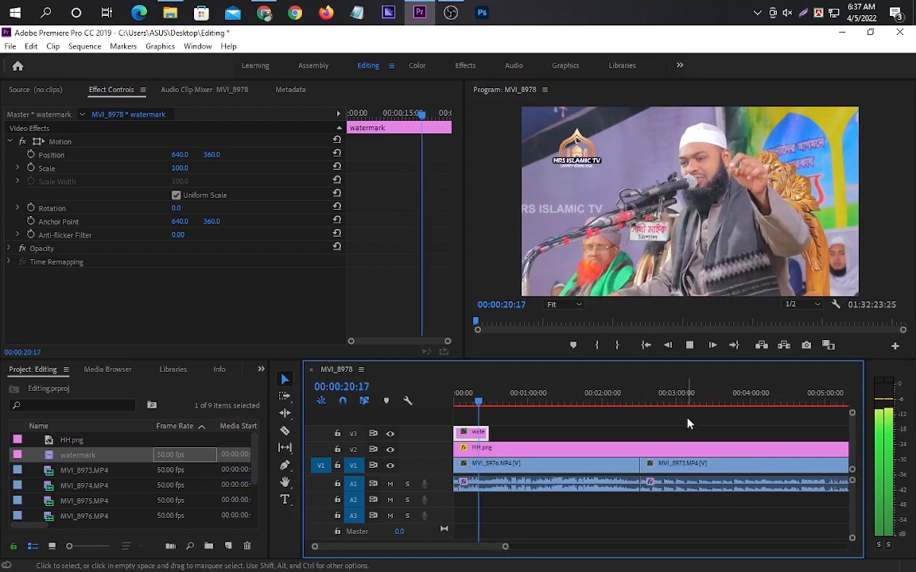
pyautogui.click(689, 345)
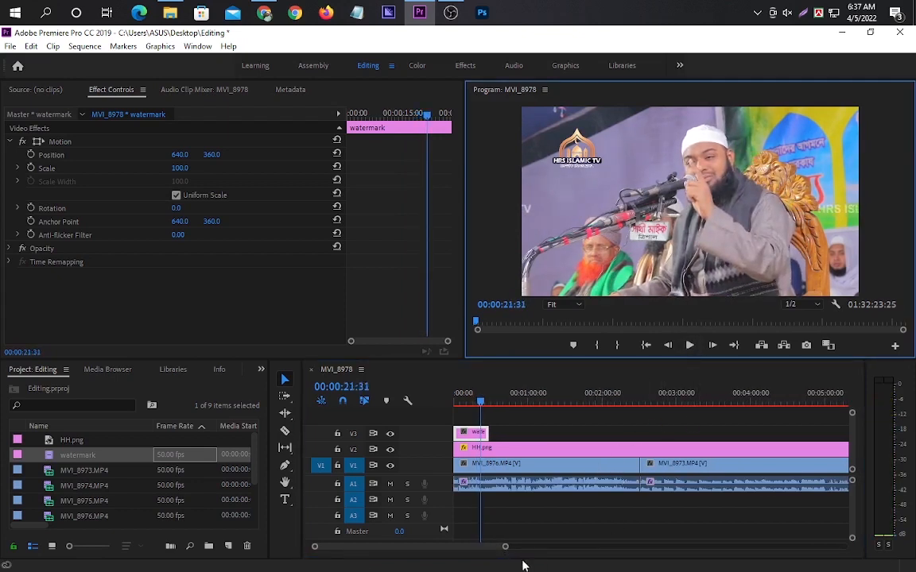
# - Duplicate the 29-second watermark clip five times, end to end on track V3
pyautogui.click(488, 445)
pyautogui.click(479, 434)
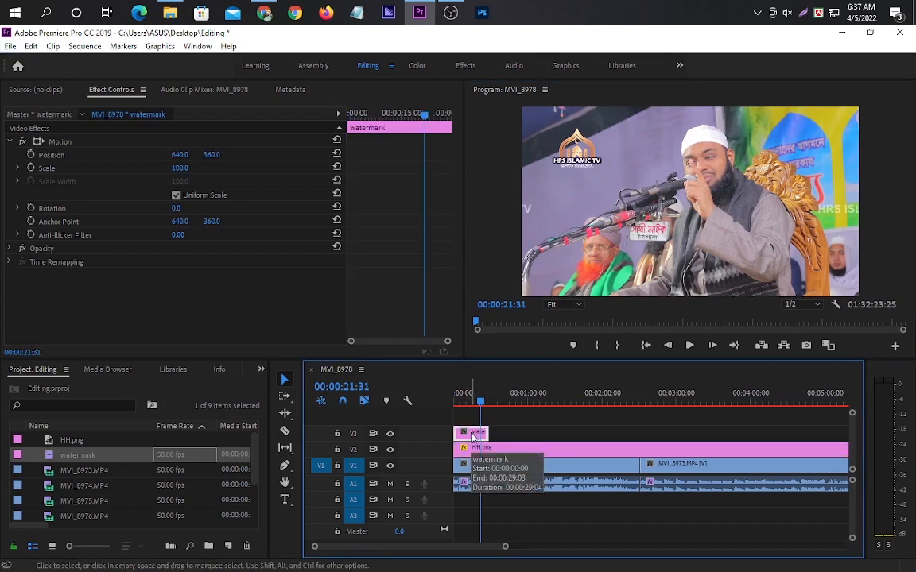
pyautogui.moveTo(473, 436); pyautogui.dragTo(585, 439)
pyautogui.moveTo(499, 440); pyautogui.dragTo(624, 441)
pyautogui.moveTo(481, 440); pyautogui.dragTo(652, 441)
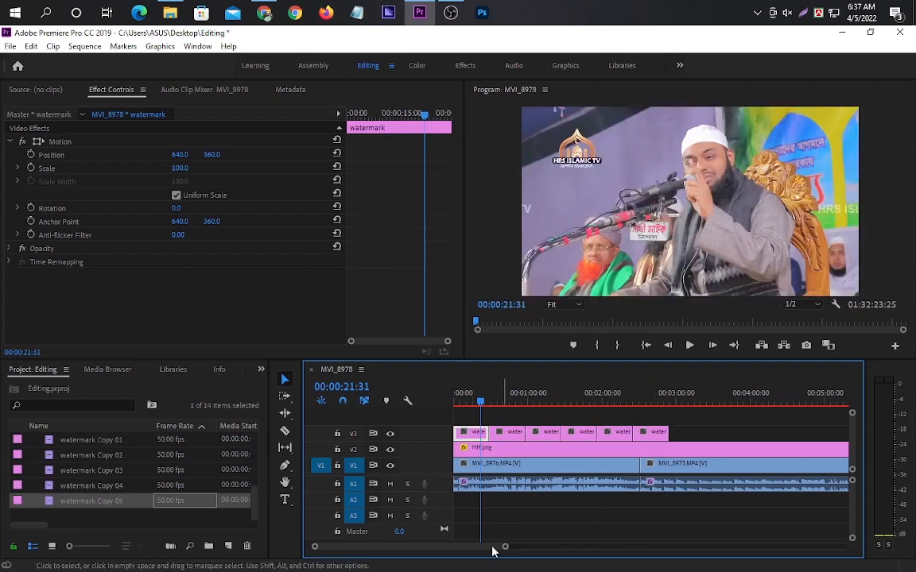
# - Duplicate the row of six watermark clips directly behind itself on V3, and duplicate the resulting twelve clips the same way
pyautogui.moveTo(505, 547); pyautogui.dragTo(582, 547)
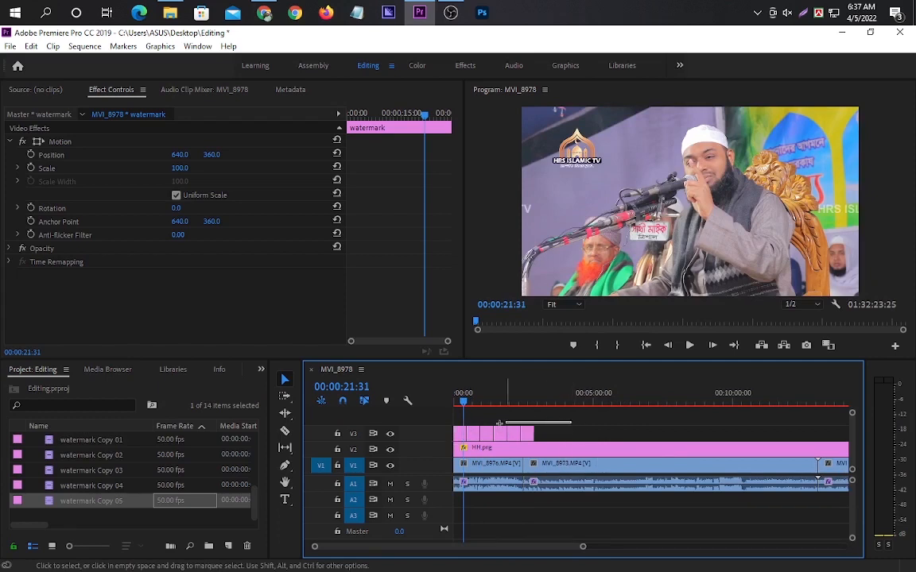
pyautogui.moveTo(571, 429); pyautogui.dragTo(549, 439)
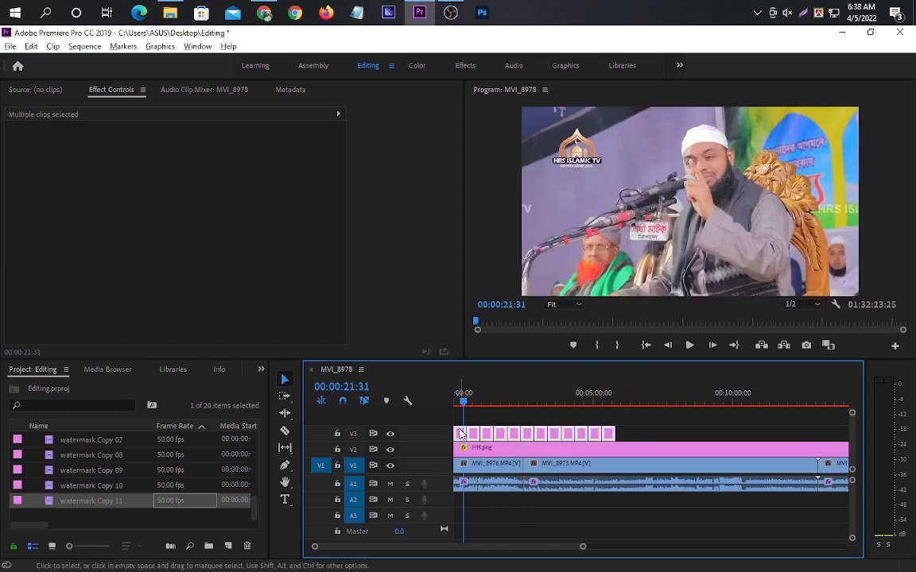
pyautogui.moveTo(465, 437); pyautogui.dragTo(619, 471)
# - Select all 24 watermark clips on V3 and duplicate them directly after the existing row
pyautogui.moveTo(584, 547); pyautogui.dragTo(661, 548)
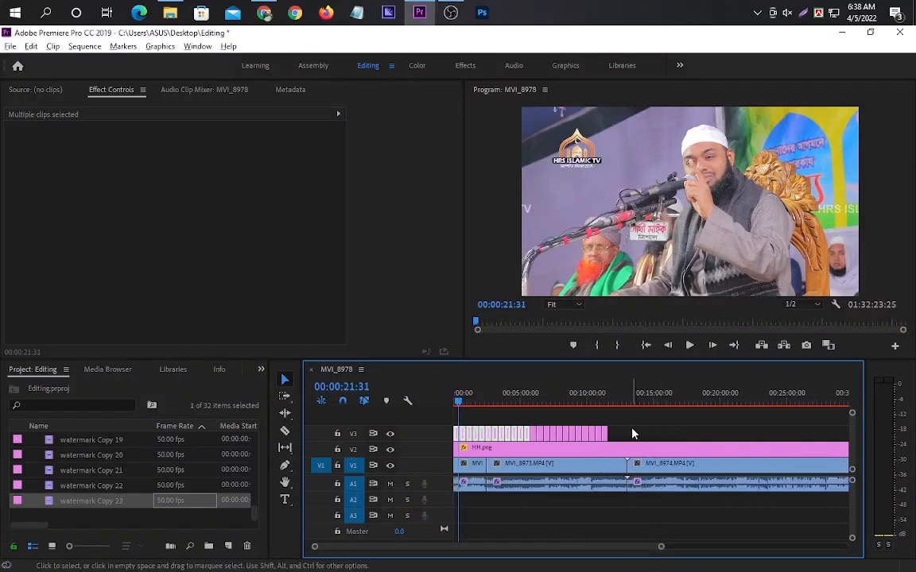
pyautogui.moveTo(634, 434)
pyautogui.mouseDown()
pyautogui.moveTo(455, 439)
pyautogui.moveTo(623, 439)
pyautogui.mouseUp()
pyautogui.moveTo(662, 550); pyautogui.dragTo(739, 547)
pyautogui.moveTo(655, 437); pyautogui.dragTo(429, 427)
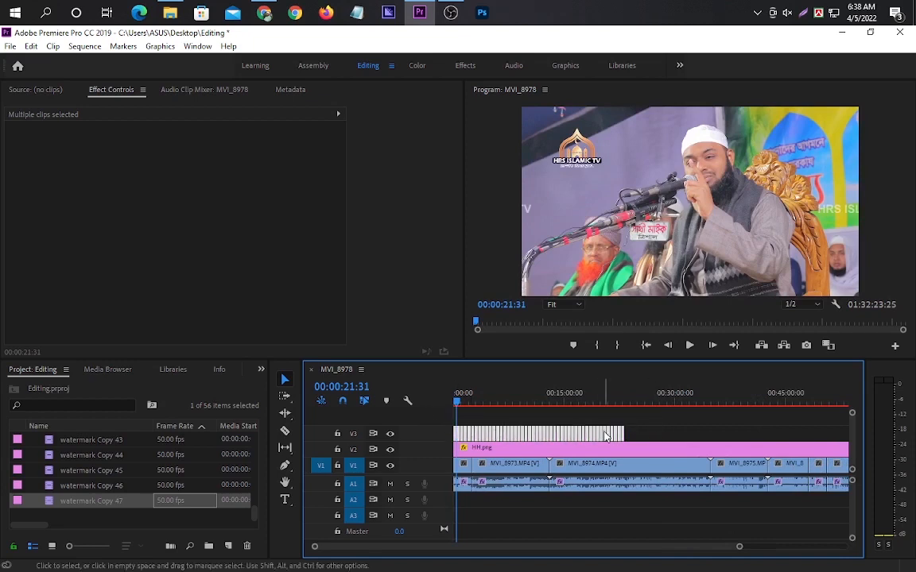
# - Select all the watermark clips on track V3 and copy them
pyautogui.click(656, 432)
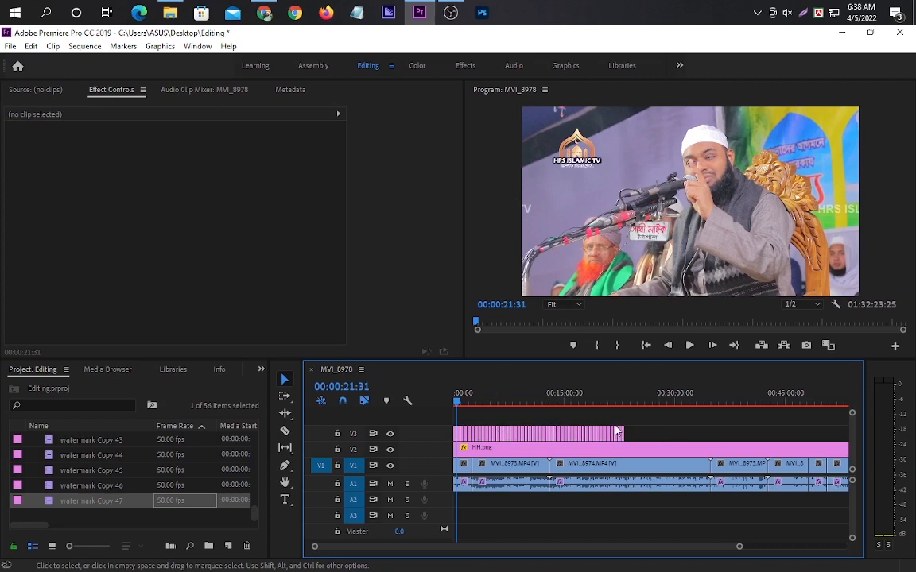
pyautogui.moveTo(648, 420); pyautogui.dragTo(509, 436)
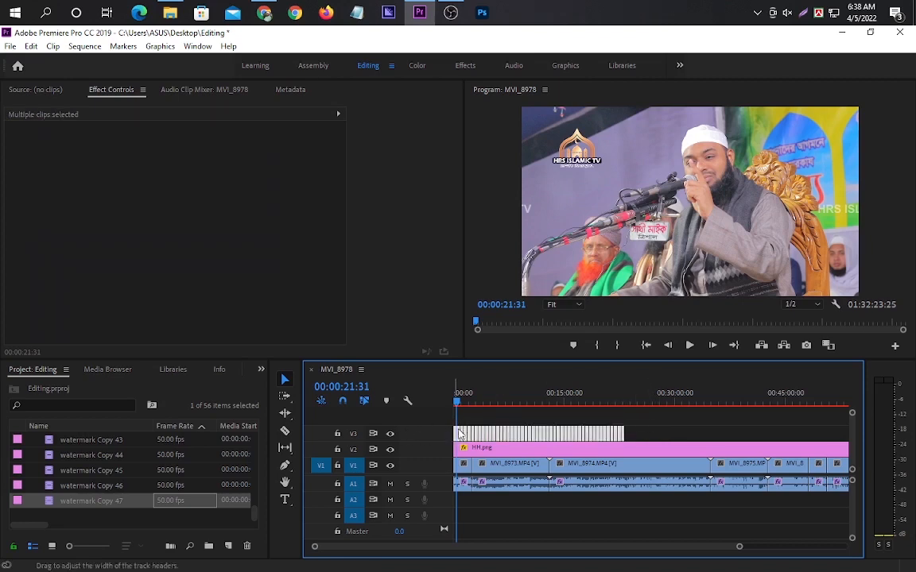
pyautogui.rightClick(503, 438)
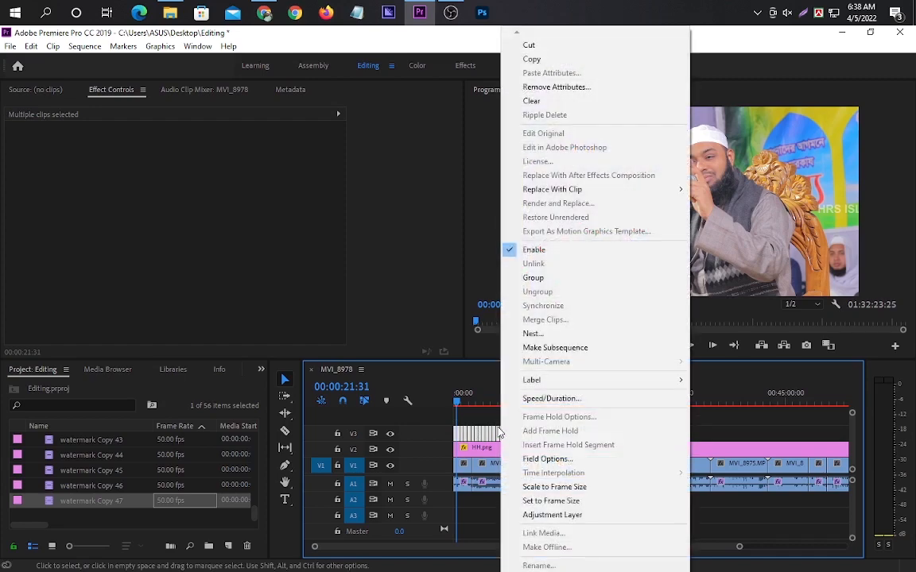
pyautogui.click(531, 59)
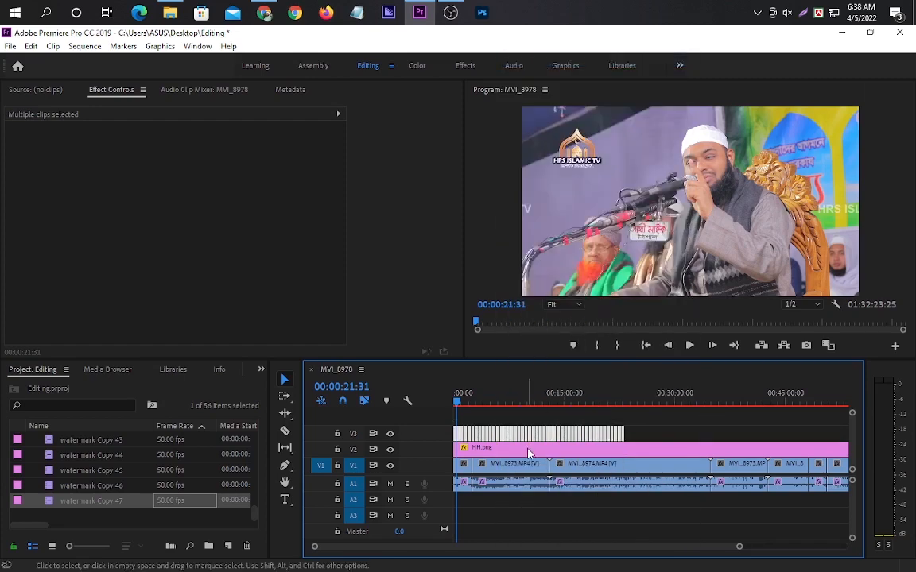
# - Lock tracks V2, V1 and A1 so that only the watermark track V3 stays editable
pyautogui.click(548, 447)
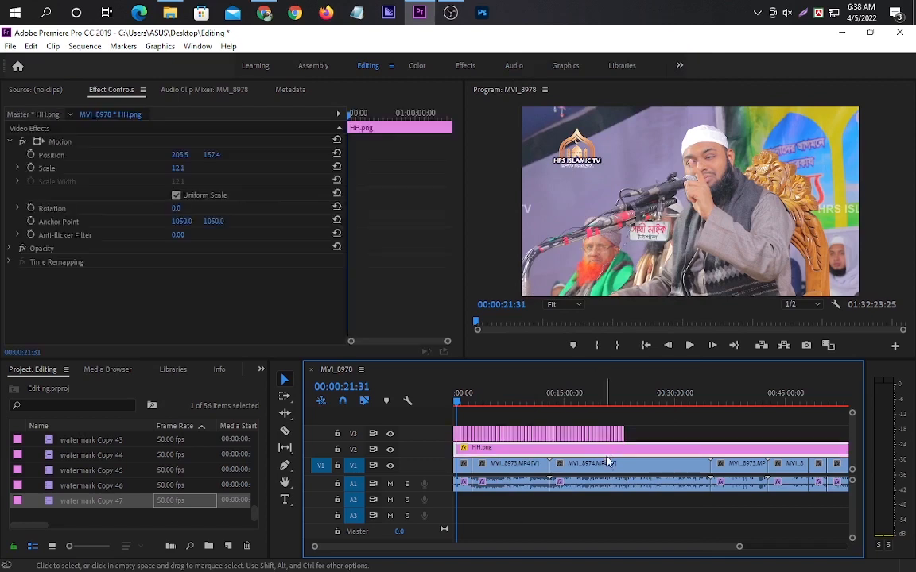
pyautogui.click(616, 478)
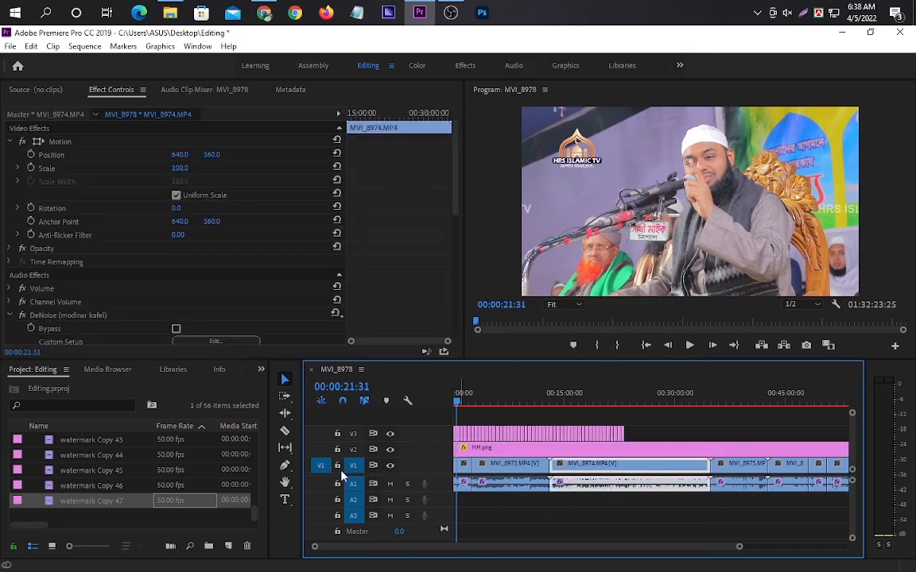
pyautogui.click(509, 448)
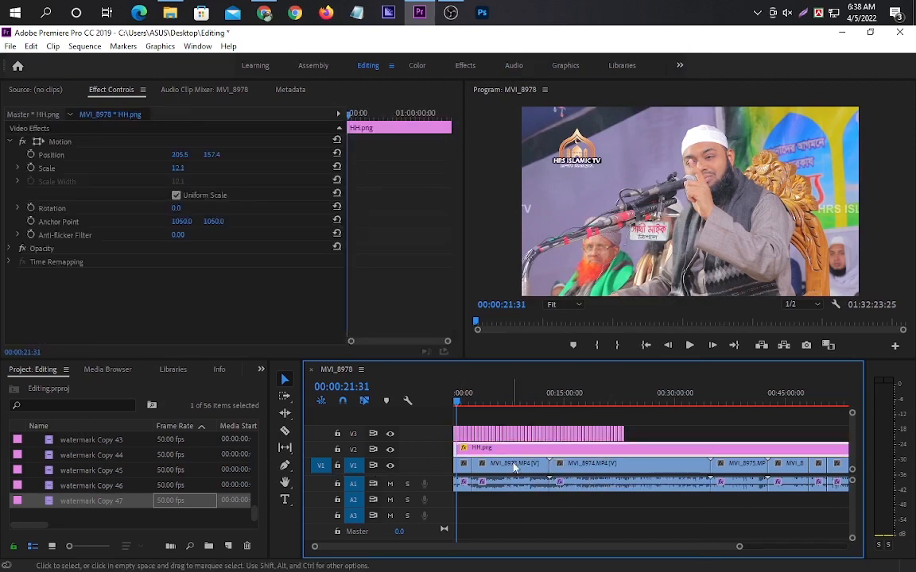
pyautogui.click(509, 464)
pyautogui.click(337, 449)
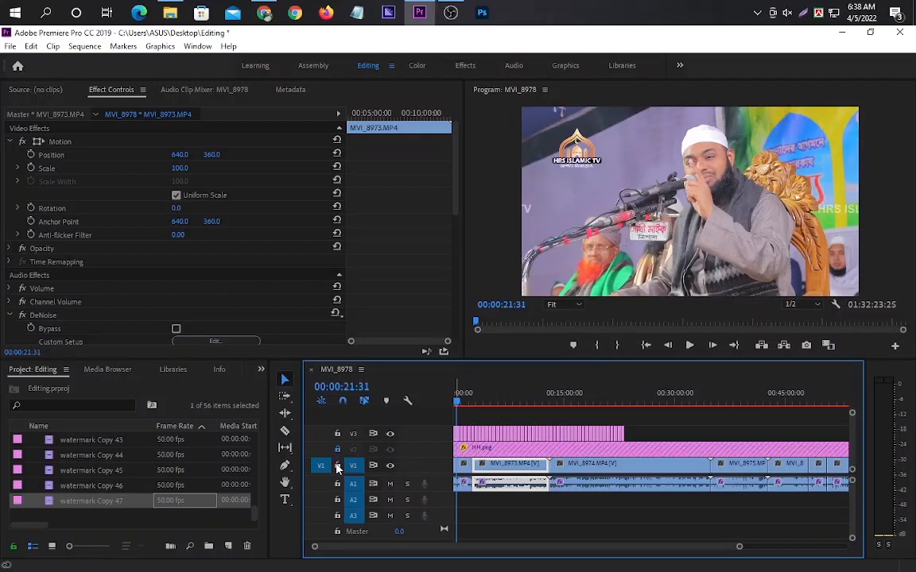
pyautogui.click(337, 465)
pyautogui.click(337, 483)
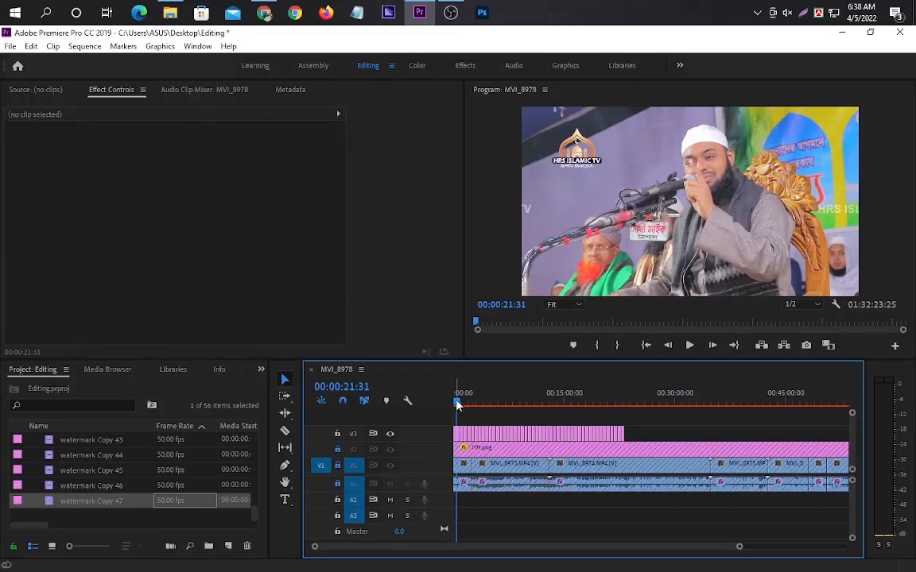
# - Paste the copied watermark row three times on V3, starting exactly at the end of the last watermark clip
pyautogui.moveTo(458, 397); pyautogui.dragTo(623, 391)
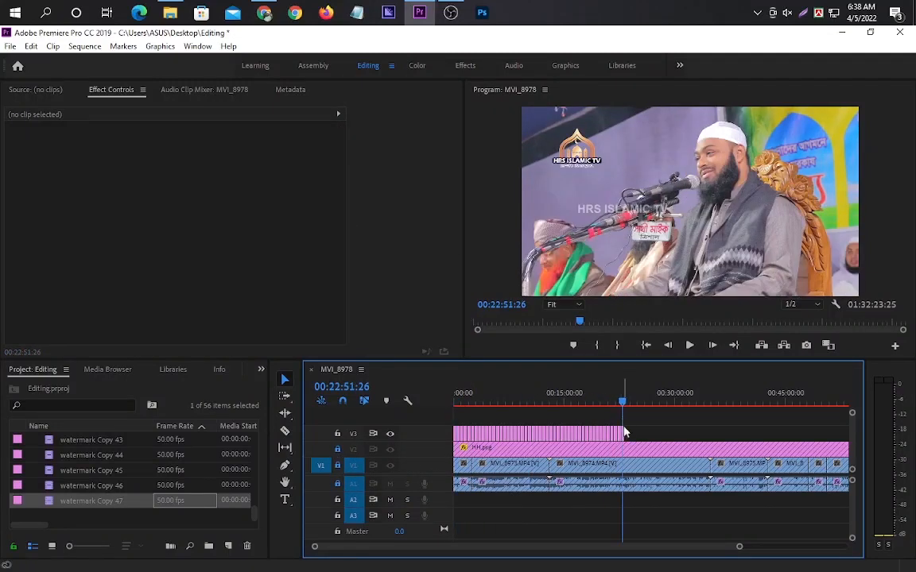
pyautogui.moveTo(739, 550); pyautogui.dragTo(612, 561)
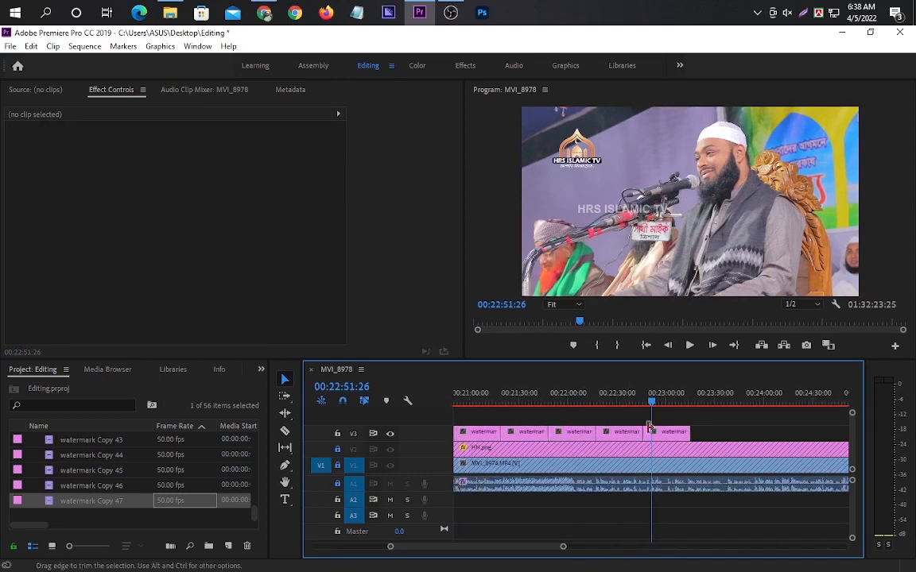
pyautogui.moveTo(651, 402); pyautogui.dragTo(691, 413)
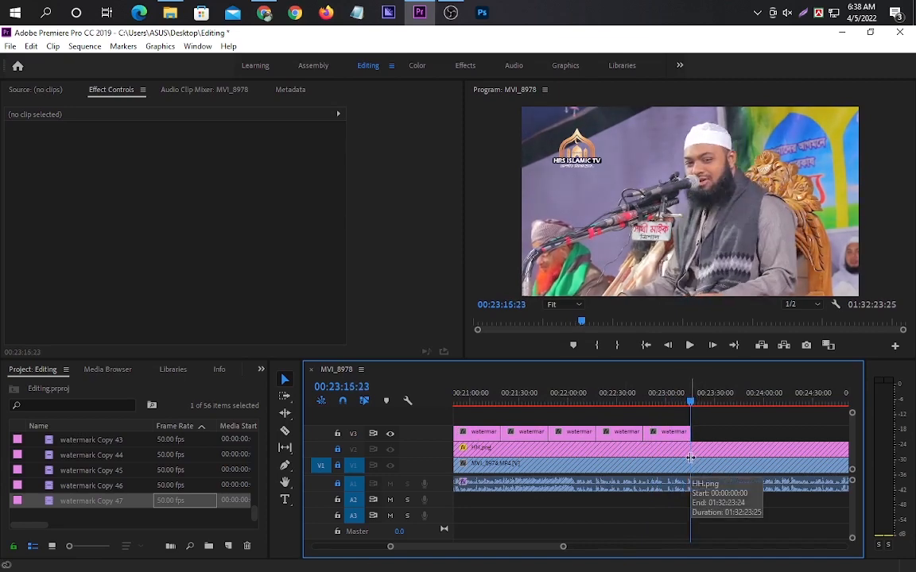
pyautogui.hotkey('ctrl', 'v')
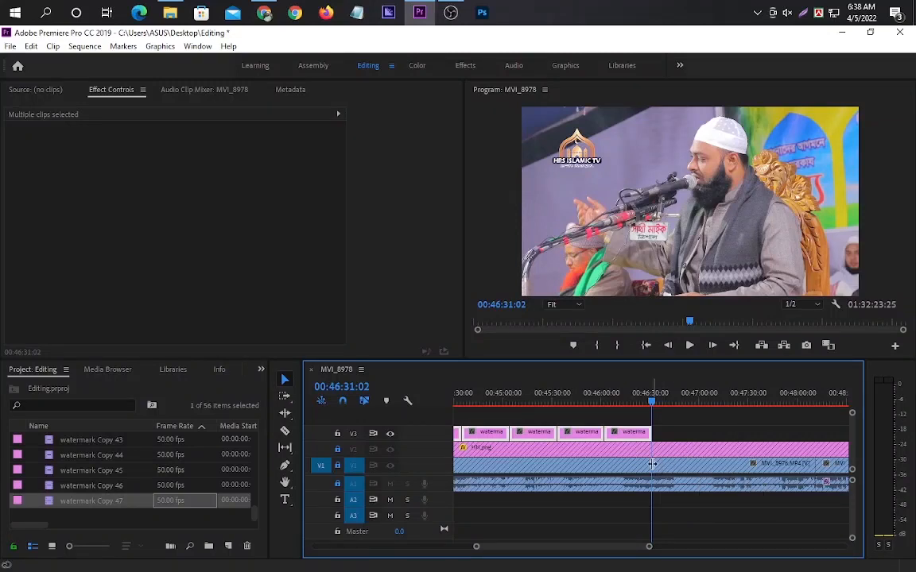
pyautogui.hotkey('ctrl', 'v')
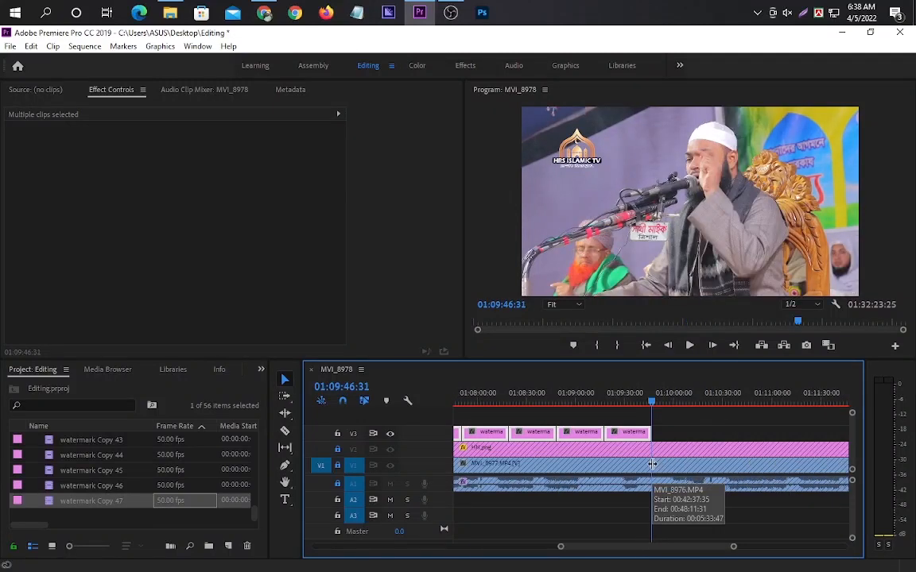
pyautogui.hotkey('ctrl', 'v')
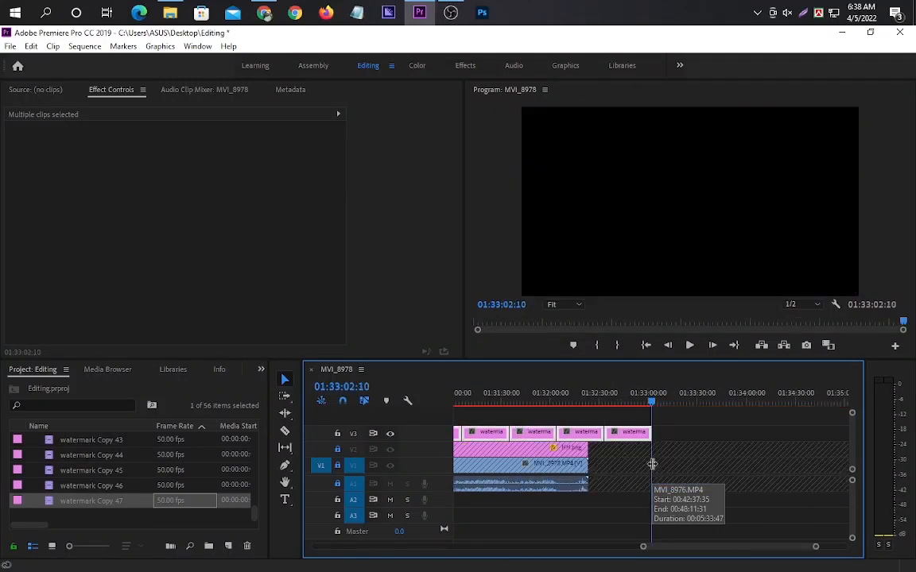
# - Delete the last two watermark clips on V3, which extend past the end of the video
pyautogui.click(680, 451)
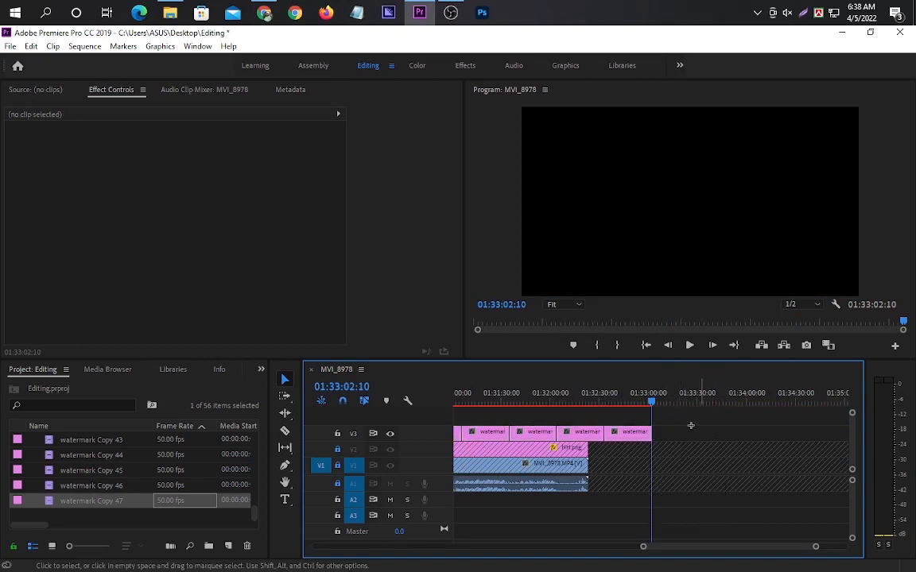
pyautogui.moveTo(691, 426); pyautogui.dragTo(598, 436)
pyautogui.press('Delete')
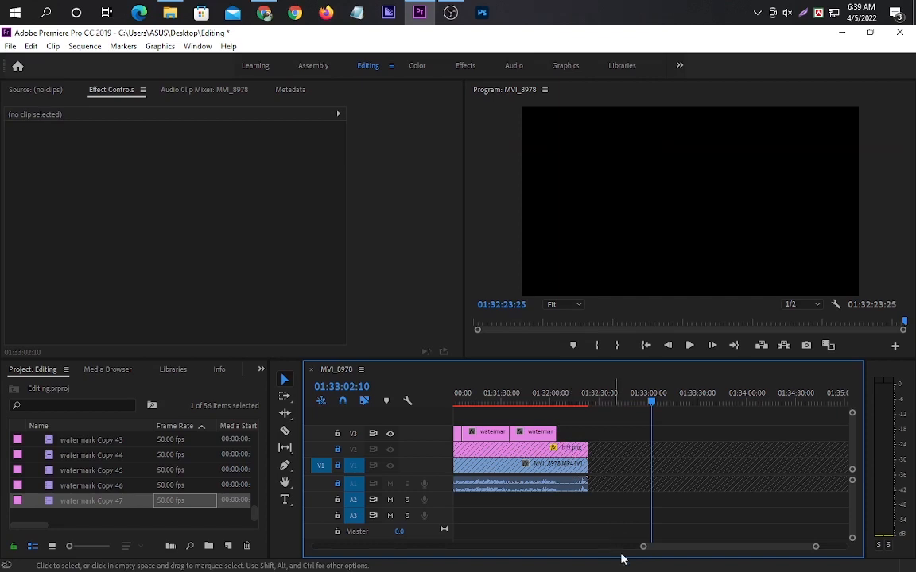
# - Unlock tracks V2, V1 and A1 and return the playhead to the start of the sequence
pyautogui.moveTo(645, 550); pyautogui.dragTo(270, 552)
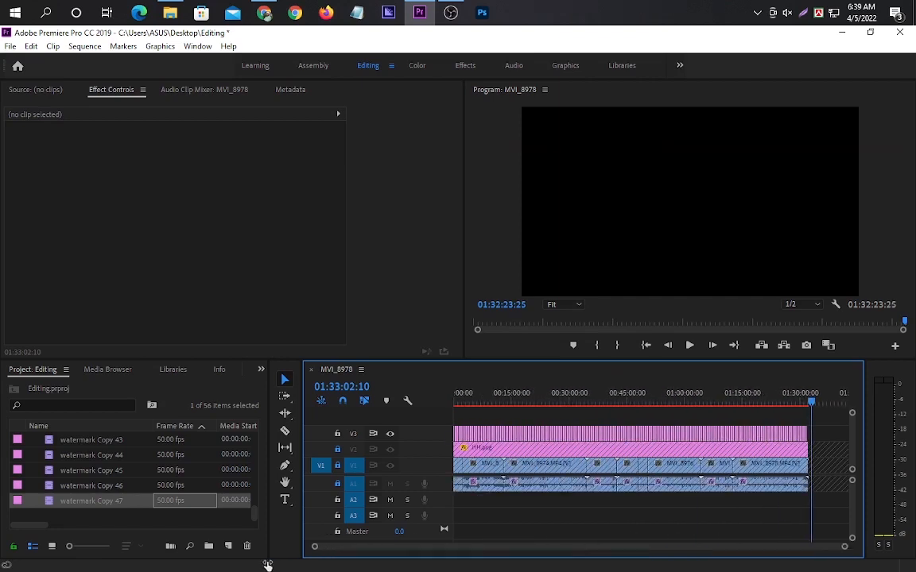
pyautogui.moveTo(815, 412); pyautogui.dragTo(499, 429)
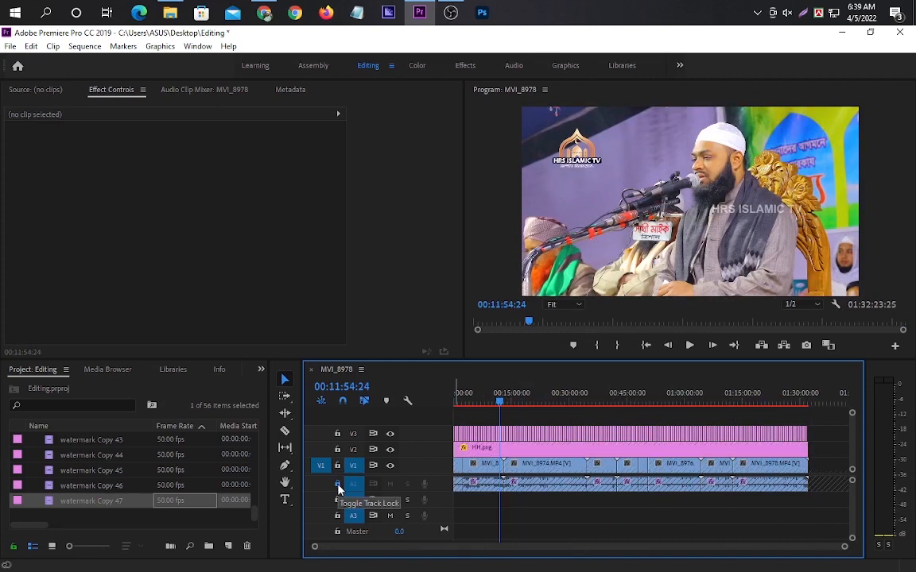
pyautogui.click(480, 491)
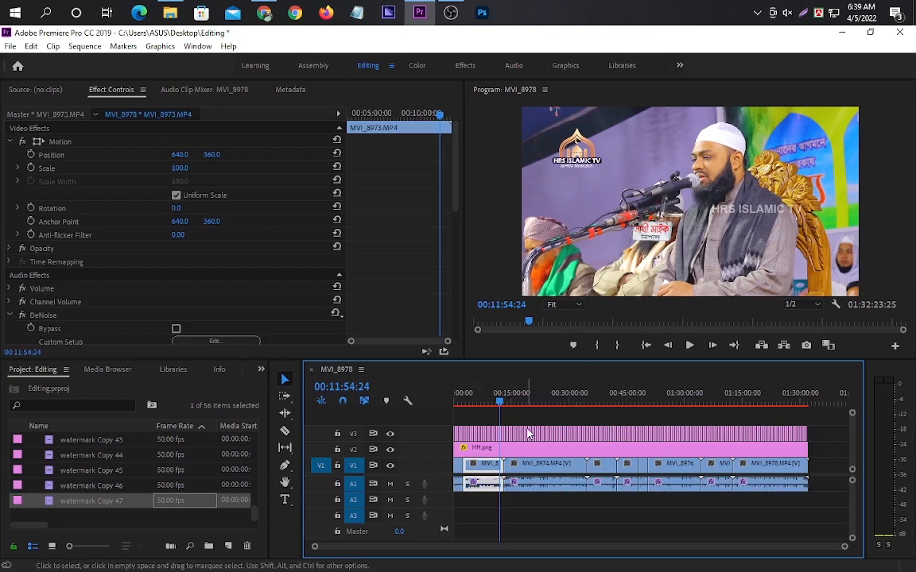
pyautogui.moveTo(500, 402); pyautogui.dragTo(448, 411)
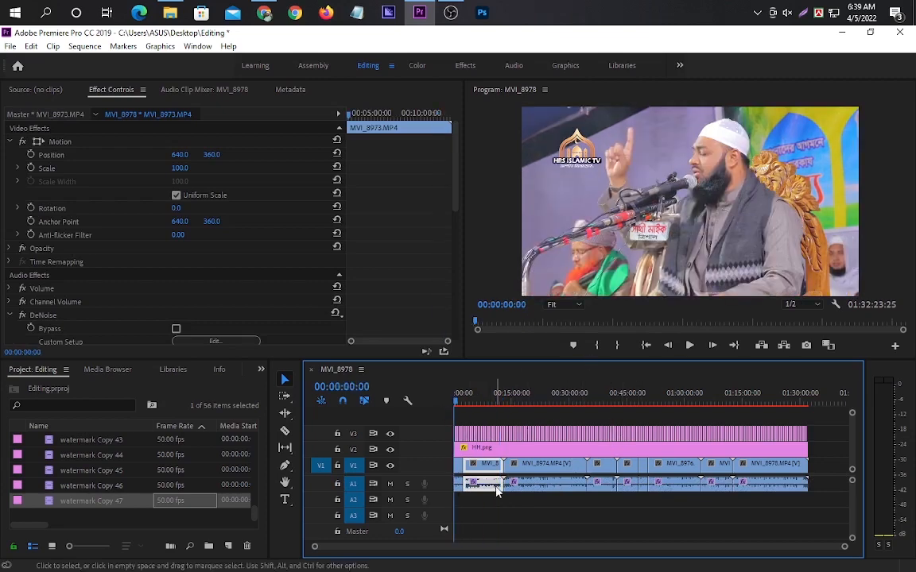
# - Switch to File Explorer and open the hrs islamic tv folder inside channel intro on New Volume (F:)
pyautogui.click(170, 12)
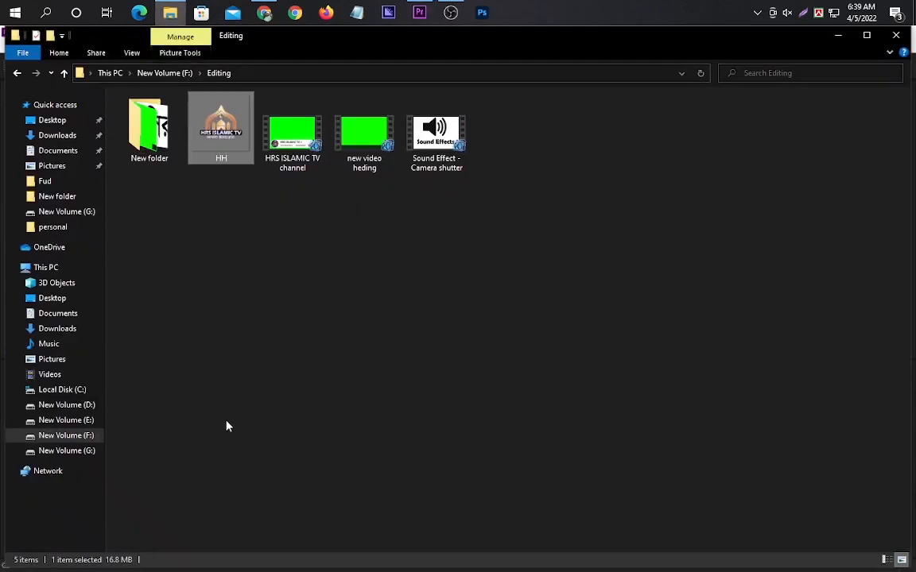
pyautogui.click(64, 73)
pyautogui.click(157, 229)
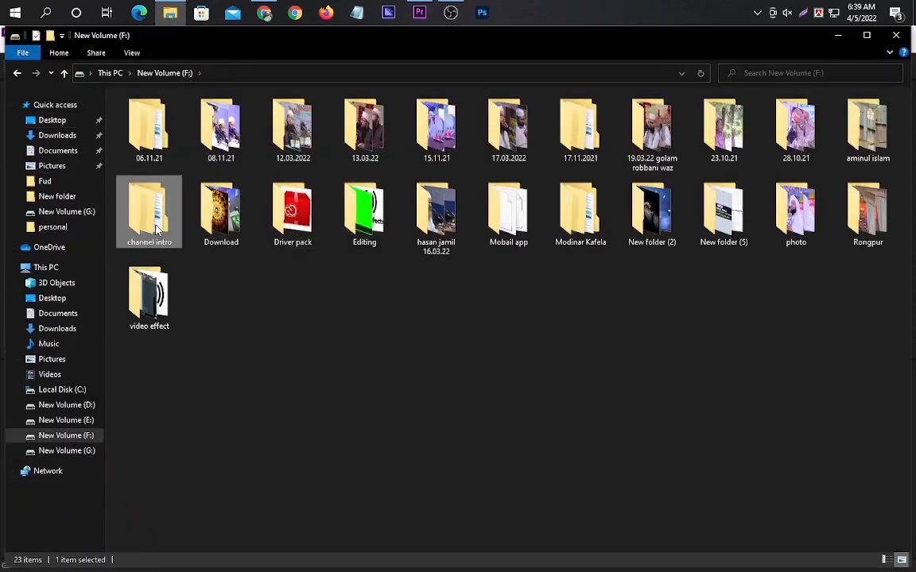
pyautogui.doubleClick(156, 229)
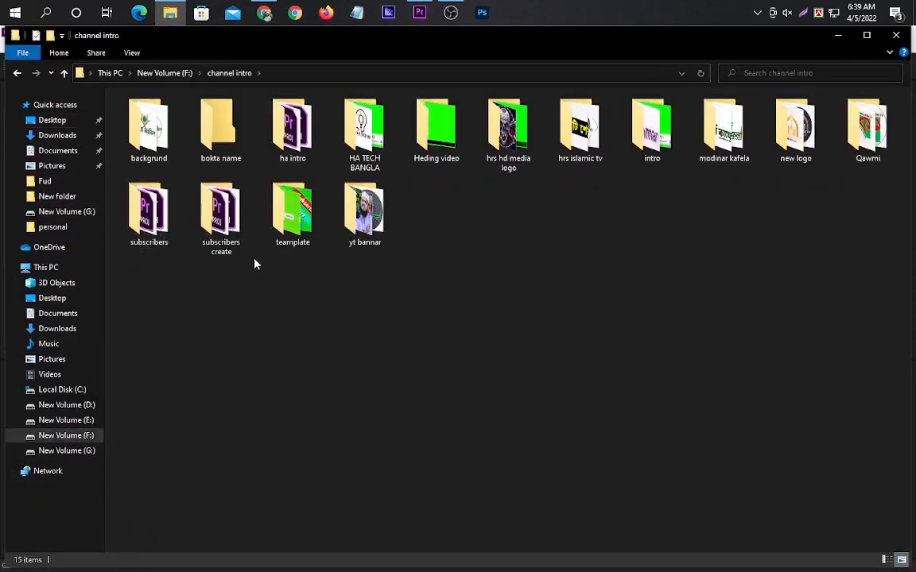
pyautogui.doubleClick(593, 164)
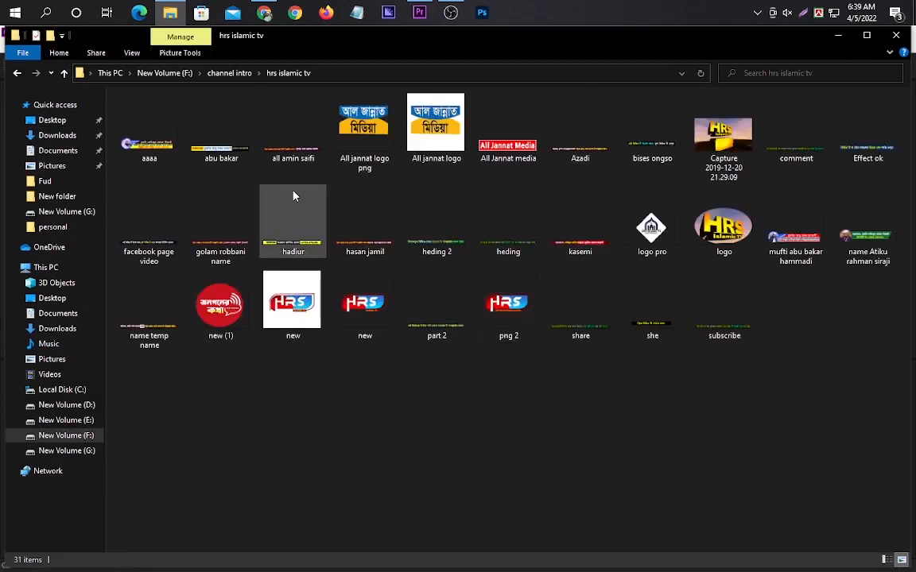
# - Preview the maroon-and-purple subscribe strip and the red speaker name banner with the round portrait
pyautogui.click(300, 162)
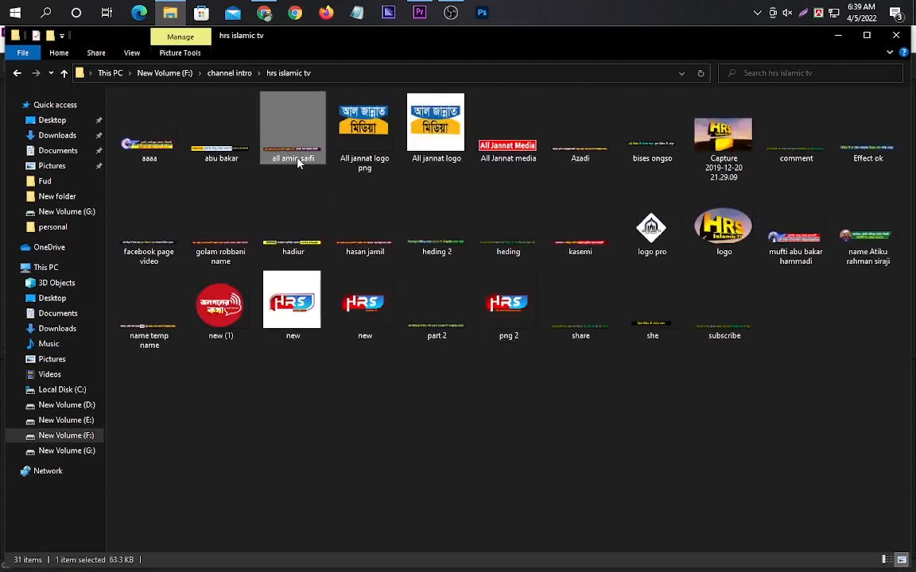
pyautogui.doubleClick(299, 162)
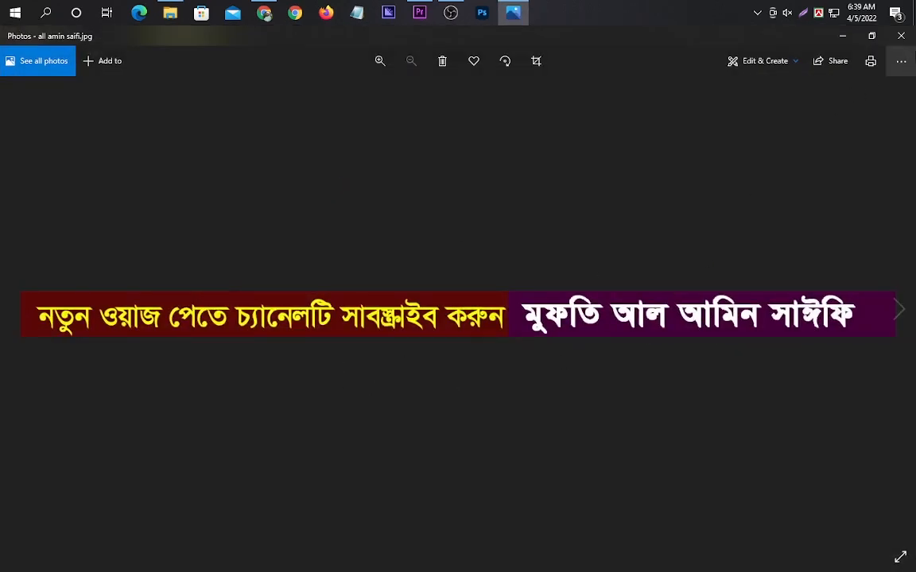
pyautogui.click(901, 35)
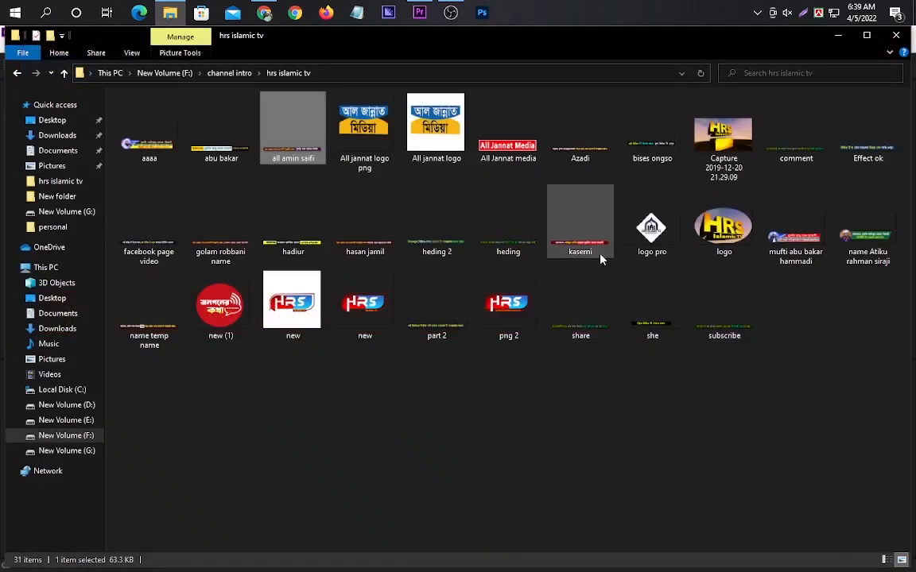
pyautogui.click(803, 256)
pyautogui.doubleClick(804, 257)
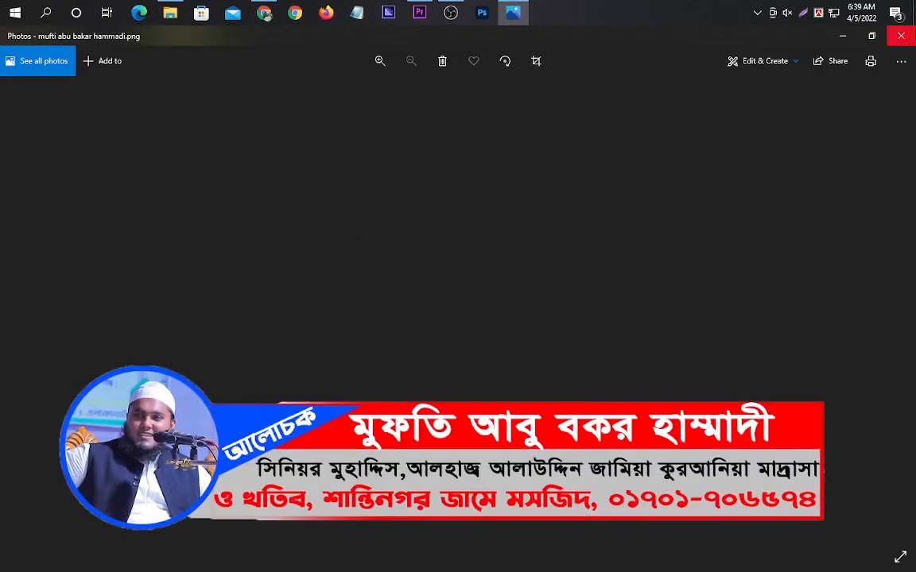
pyautogui.click(900, 38)
# - Import the red speaker banner PNG with the round portrait and lay it on track V4 from the sequence start to about 34 seconds
pyautogui.moveTo(795, 231); pyautogui.dragTo(90, 502)
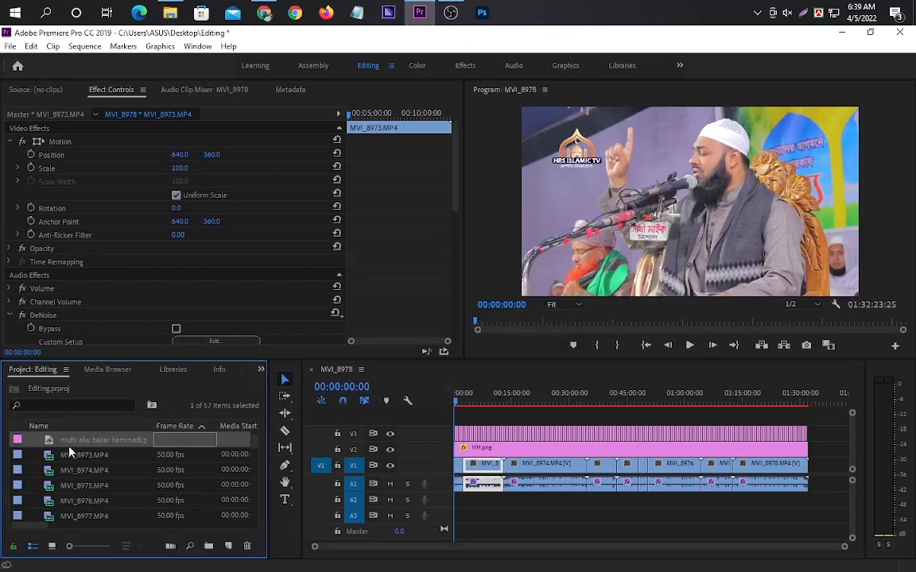
pyautogui.moveTo(149, 439); pyautogui.dragTo(457, 420)
pyautogui.moveTo(843, 549); pyautogui.dragTo(688, 563)
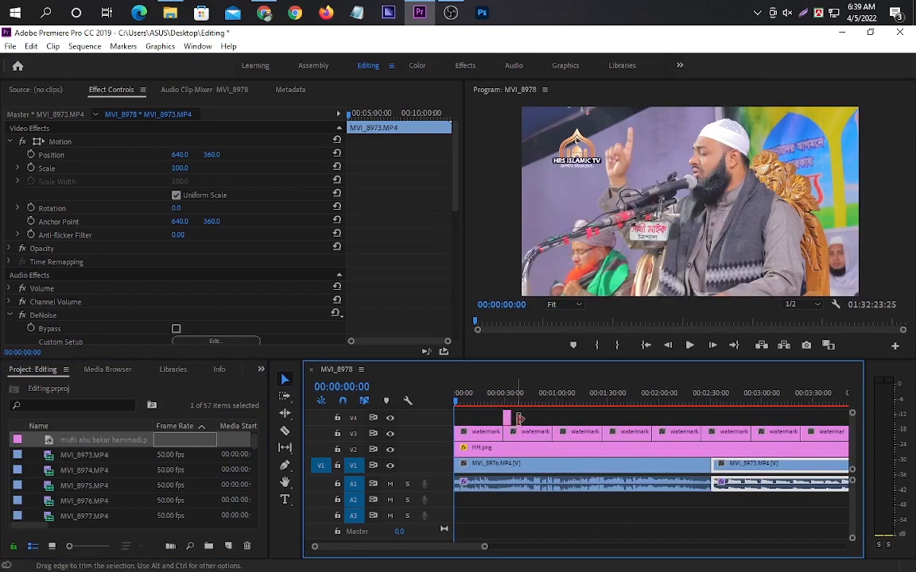
pyautogui.moveTo(510, 418); pyautogui.dragTo(459, 421)
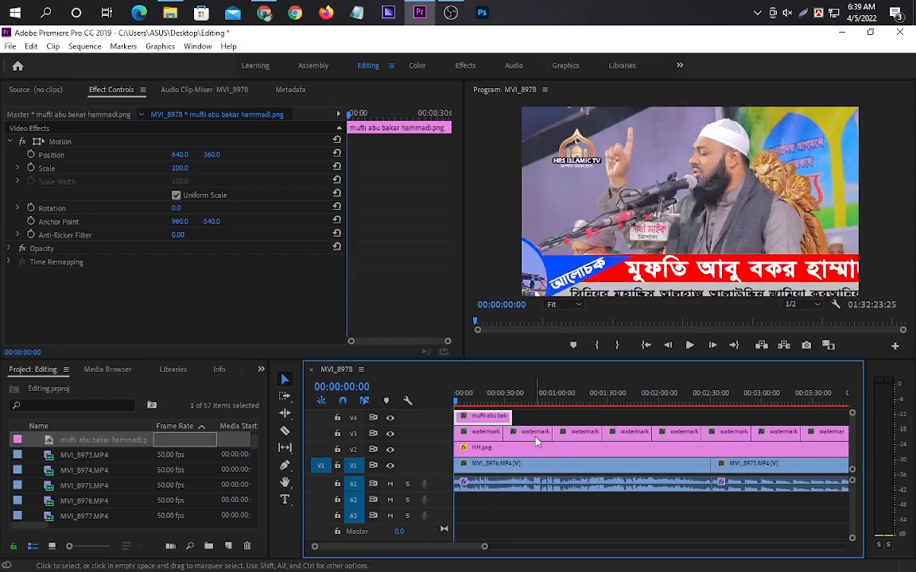
# - Lock tracks V3 and V2 and select the speaker banner clip on V4
pyautogui.click(485, 443)
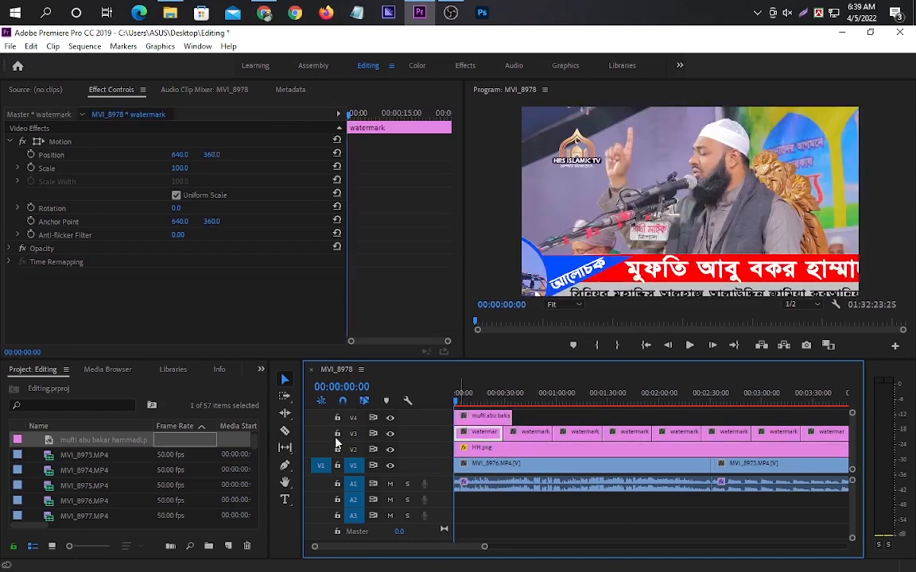
pyautogui.click(337, 433)
pyautogui.click(337, 448)
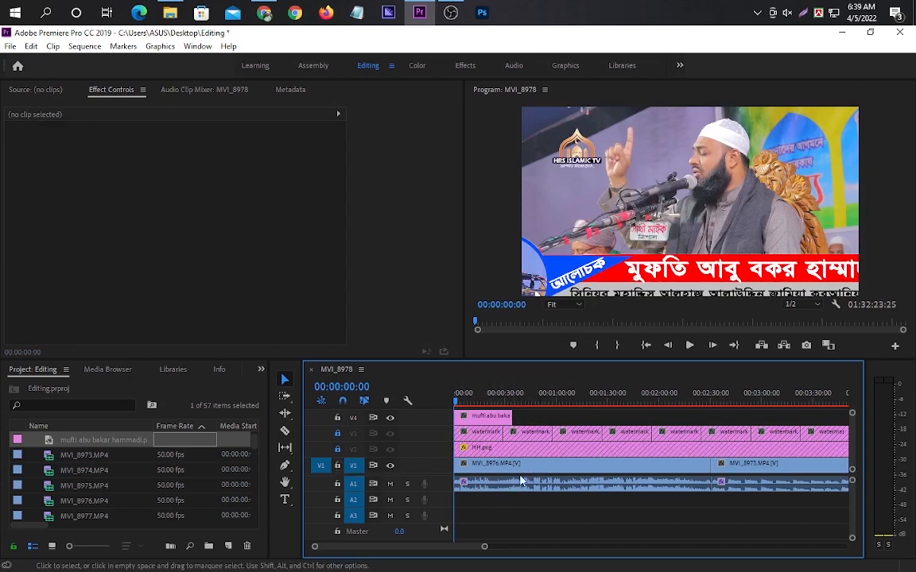
pyautogui.click(494, 419)
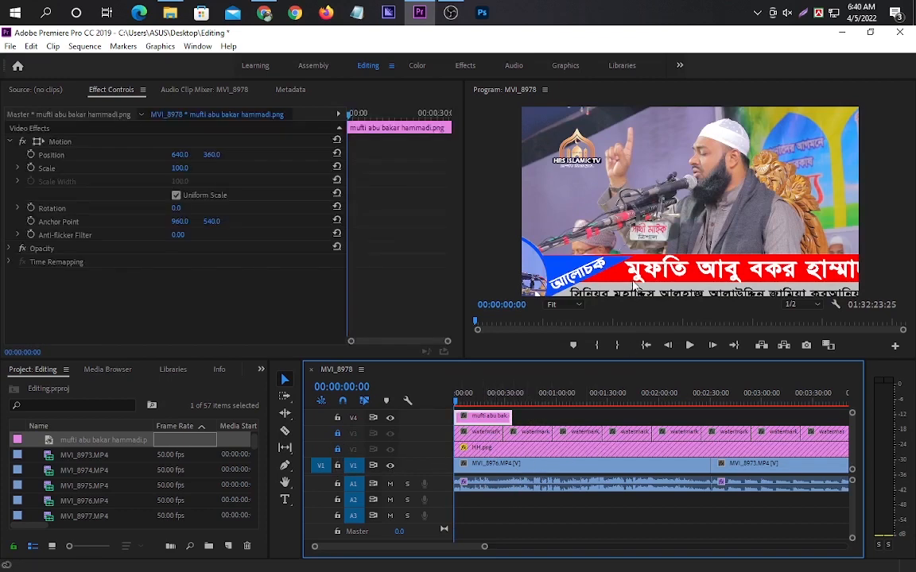
# - Reduce the scale of the speaker banner on V4 to 52
pyautogui.click(628, 283)
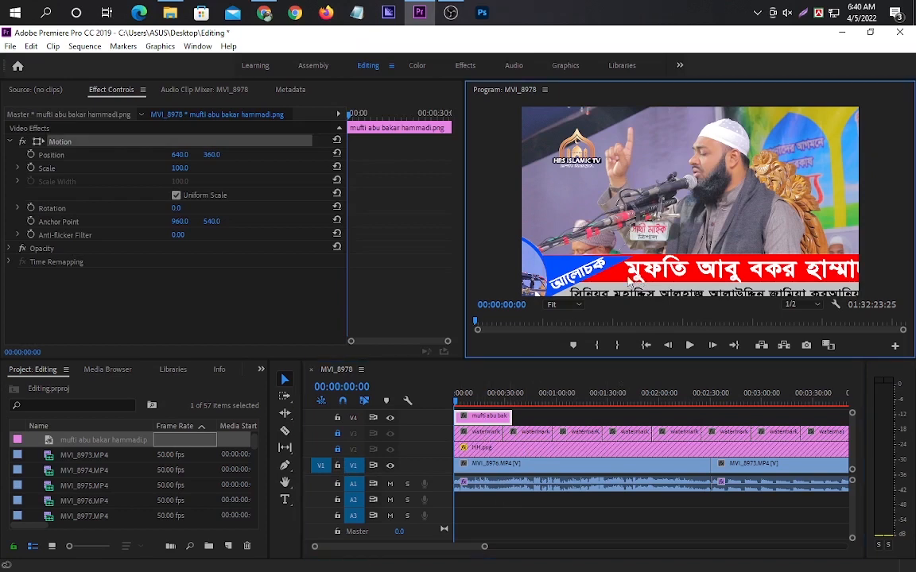
pyautogui.click(187, 167)
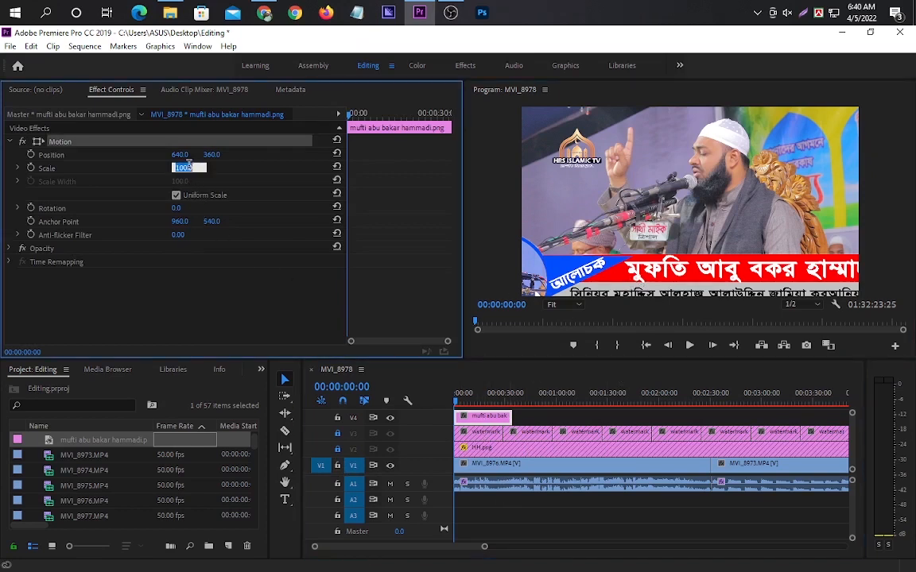
pyautogui.press('Down')
pyautogui.press('Down')
pyautogui.press('Down')
pyautogui.press('Down')
pyautogui.press('Down')
pyautogui.press('Down')
pyautogui.press('Down')
pyautogui.press('Down')
pyautogui.press('Down')
pyautogui.press('Down')
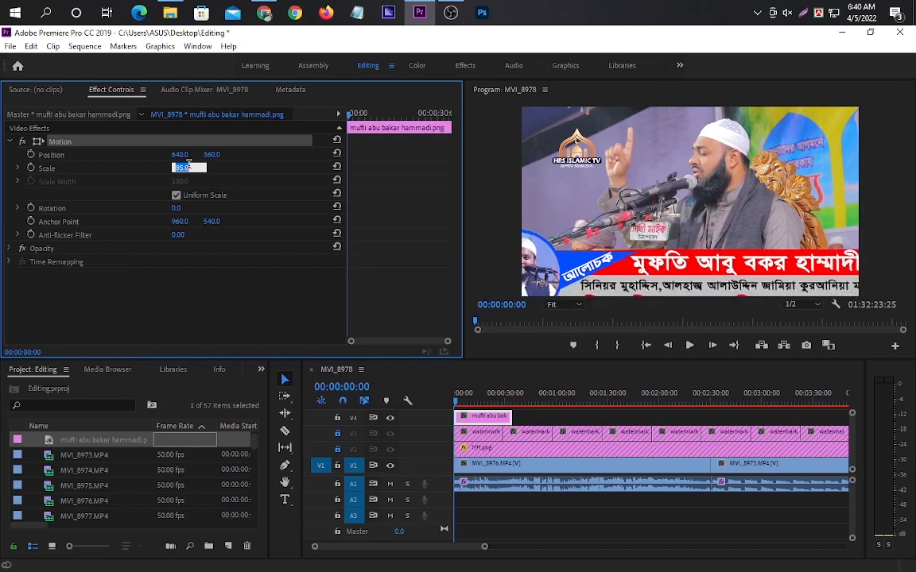
pyautogui.press('Down')
pyautogui.press('Down')
pyautogui.press('Down')
pyautogui.press('Down')
pyautogui.press('Down')
pyautogui.press('Down')
pyautogui.press('Down')
pyautogui.press('Down')
pyautogui.press('Down')
pyautogui.press('Down')
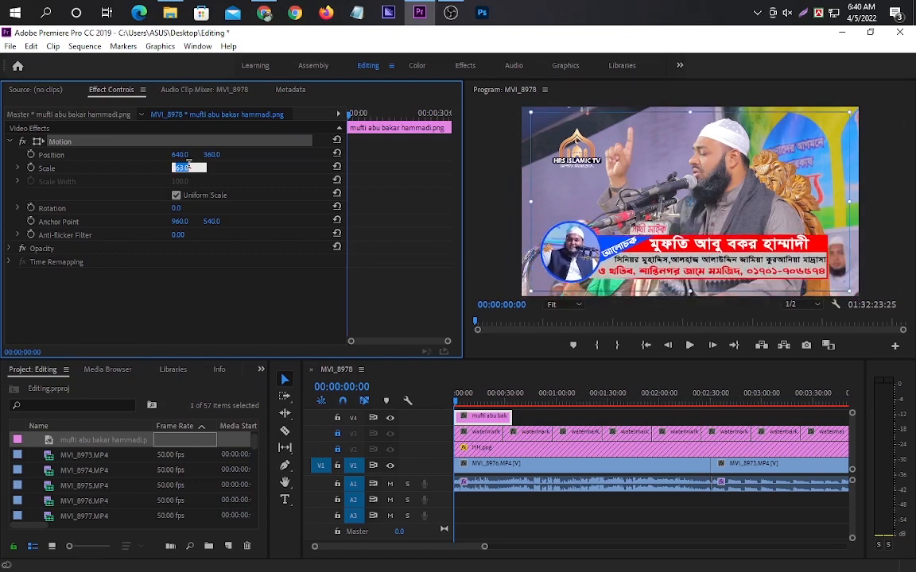
pyautogui.press('Down')
pyautogui.press('Down')
pyautogui.press('Down')
pyautogui.press('Down')
pyautogui.press('Down')
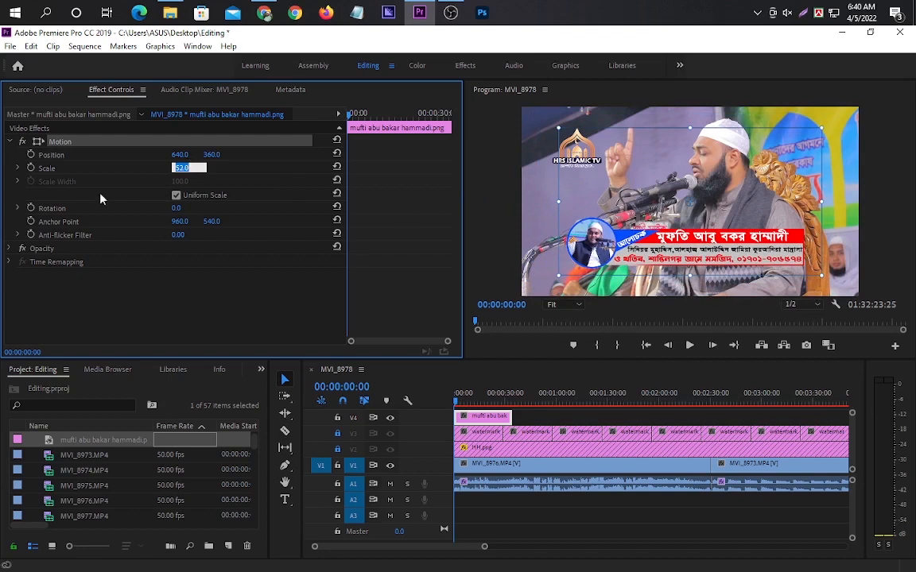
pyautogui.click(197, 167)
# - Resize and move the speaker banner in the frame to a scale of about 46.6 and a position of about 717, 432
pyautogui.moveTo(669, 259); pyautogui.dragTo(680, 278)
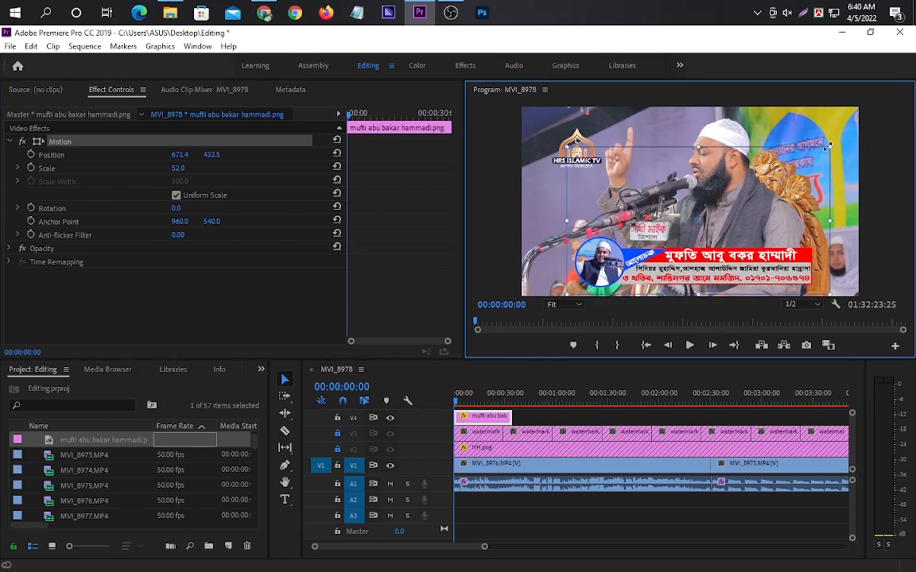
pyautogui.moveTo(827, 145)
pyautogui.mouseDown()
pyautogui.moveTo(807, 163)
pyautogui.moveTo(817, 153)
pyautogui.mouseUp()
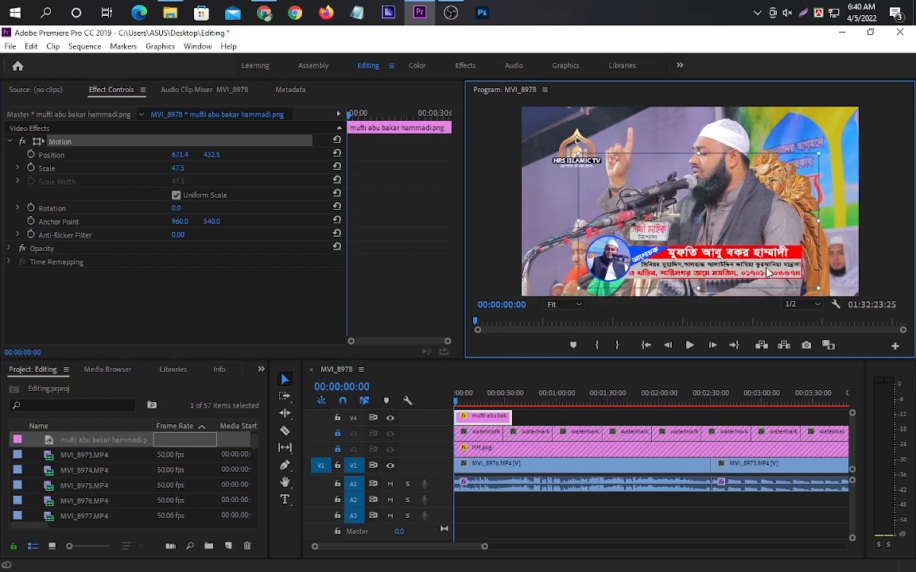
pyautogui.moveTo(768, 273); pyautogui.dragTo(772, 264)
pyautogui.moveTo(822, 143); pyautogui.dragTo(786, 163)
pyautogui.moveTo(731, 229); pyautogui.dragTo(732, 265)
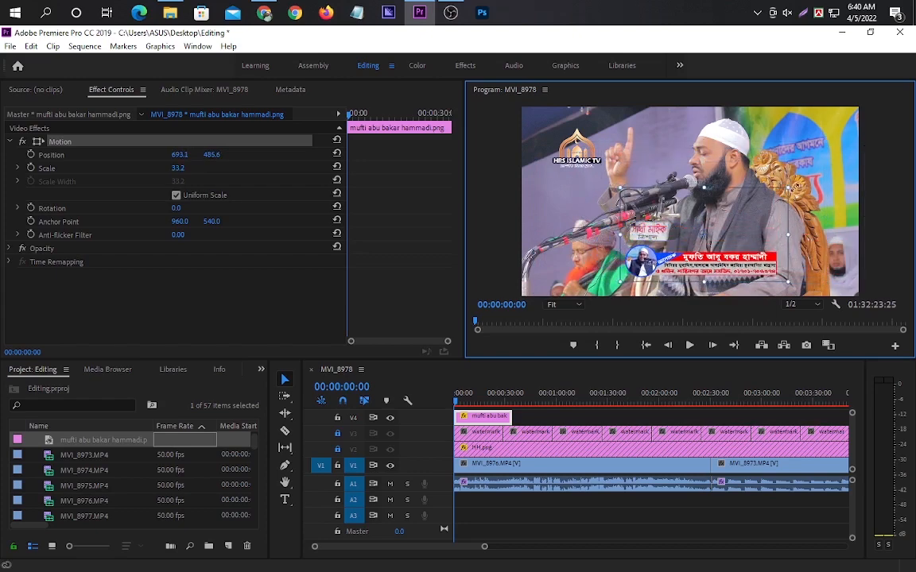
pyautogui.moveTo(788, 187); pyautogui.dragTo(811, 174)
pyautogui.moveTo(758, 249); pyautogui.dragTo(761, 240)
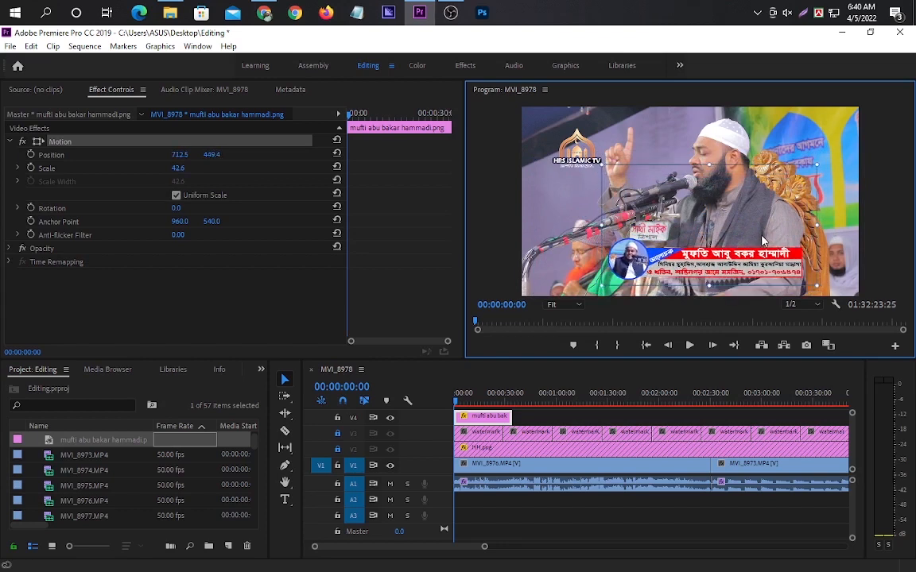
pyautogui.moveTo(816, 167); pyautogui.dragTo(827, 158)
pyautogui.moveTo(752, 254); pyautogui.dragTo(740, 263)
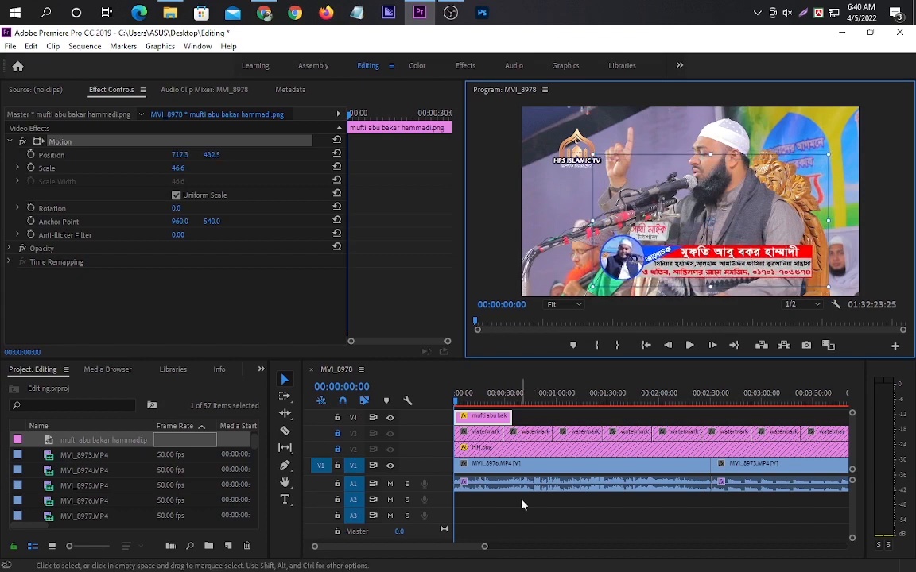
# - Trim the speaker banner clip to start at about 00:00:02:27 and end where the first watermark clip ends
pyautogui.moveTo(484, 547); pyautogui.dragTo(461, 554)
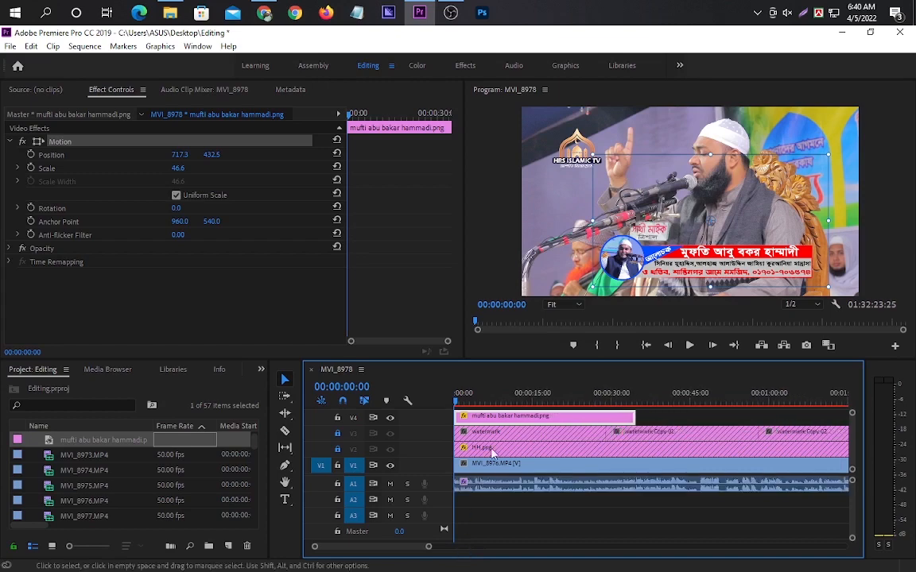
pyautogui.moveTo(458, 405); pyautogui.dragTo(467, 420)
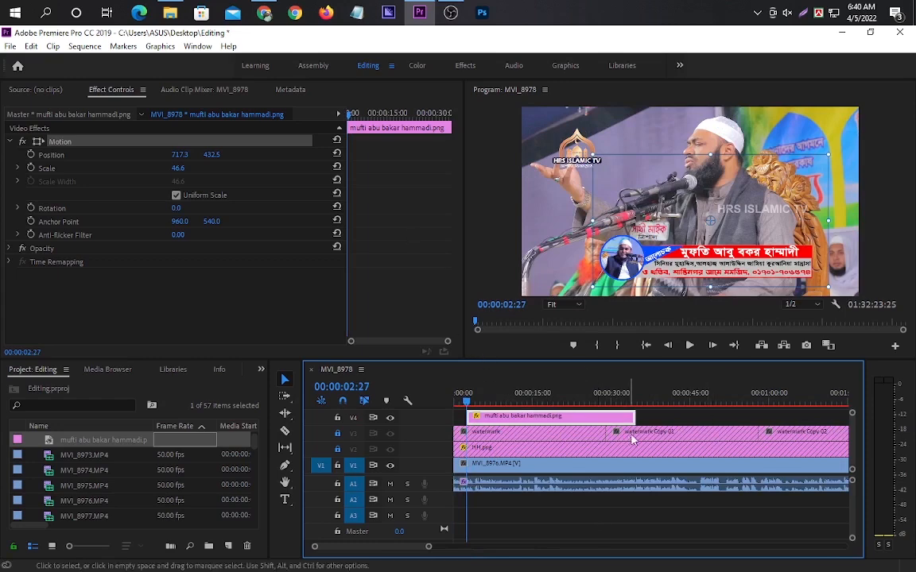
pyautogui.moveTo(627, 419); pyautogui.dragTo(604, 419)
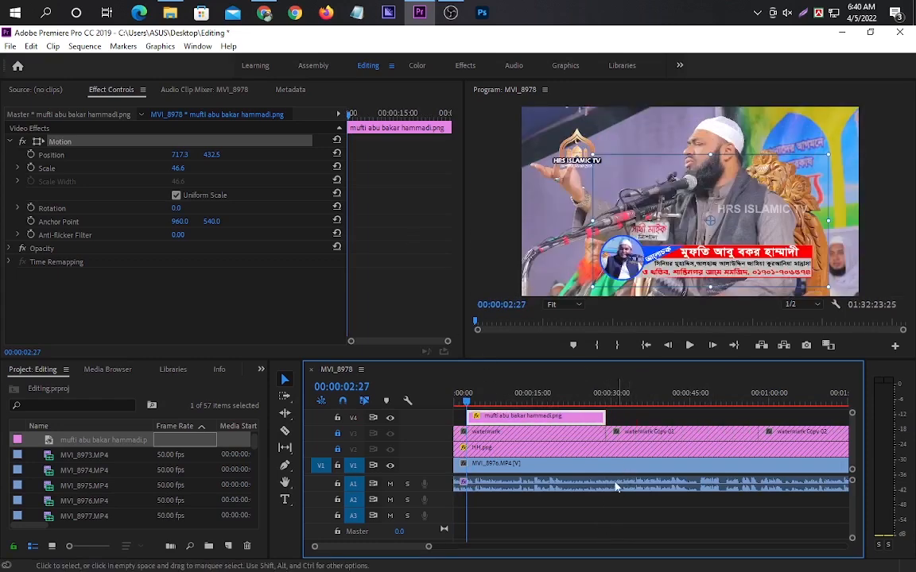
# - Import heding 2.jpg from the File Explorer folder and place it on V4 directly after the speaker banner clip
pyautogui.click(169, 12)
pyautogui.moveTo(530, 262); pyautogui.dragTo(402, 92)
pyautogui.click(441, 238)
pyautogui.moveTo(441, 238); pyautogui.dragTo(657, 418)
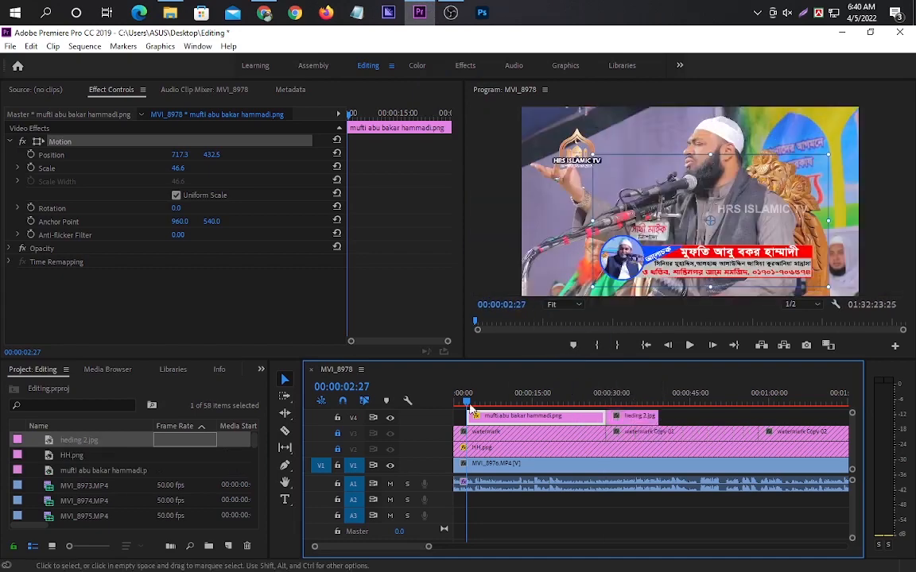
# - Select the heding 2.jpg clip, show it at about 00:00:32:29 and set its scale to 67
pyautogui.click(629, 416)
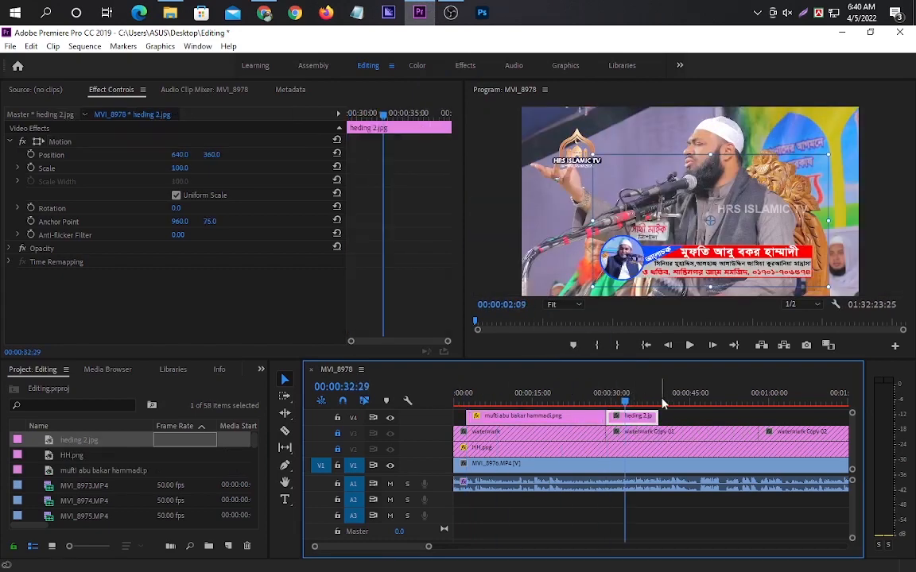
pyautogui.click(674, 206)
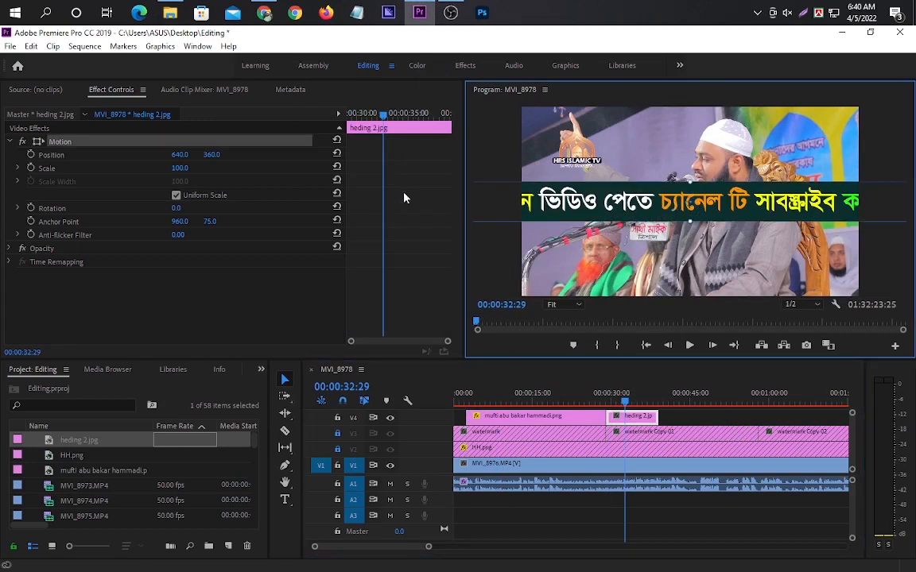
pyautogui.click(179, 168)
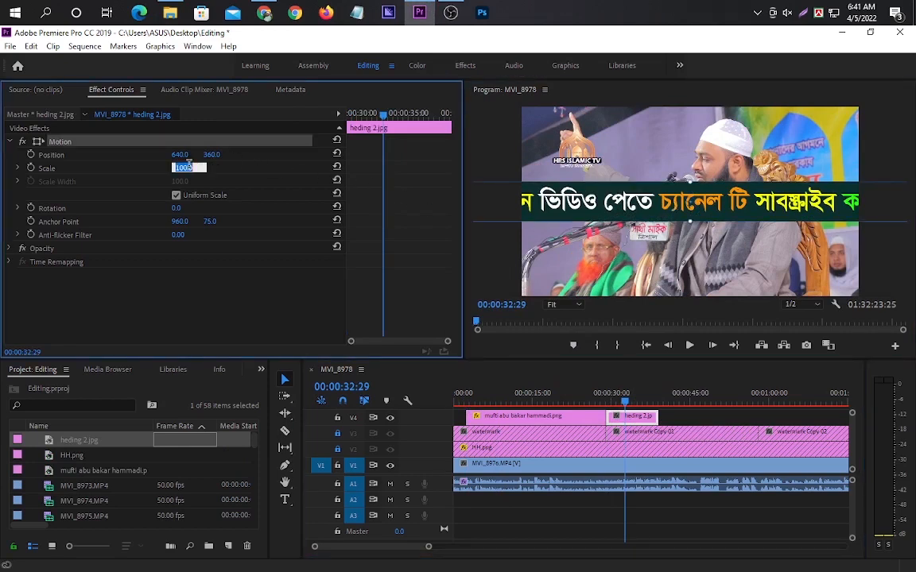
pyautogui.write('67')
pyautogui.press('Return')
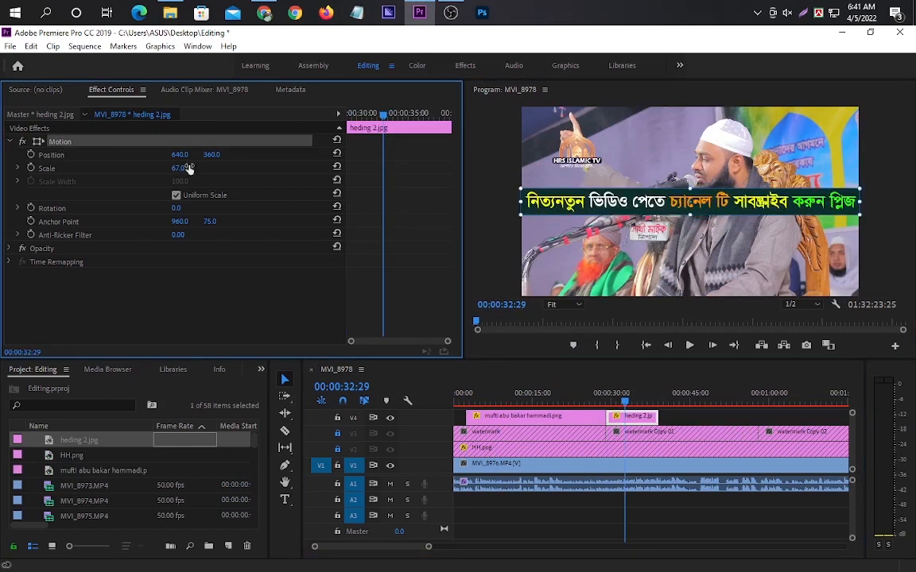
# - Set the vertical position of the heding 2.jpg subscribe strip to 655
pyautogui.click(211, 155)
pyautogui.write('670')
pyautogui.press('Return')
pyautogui.click(216, 154)
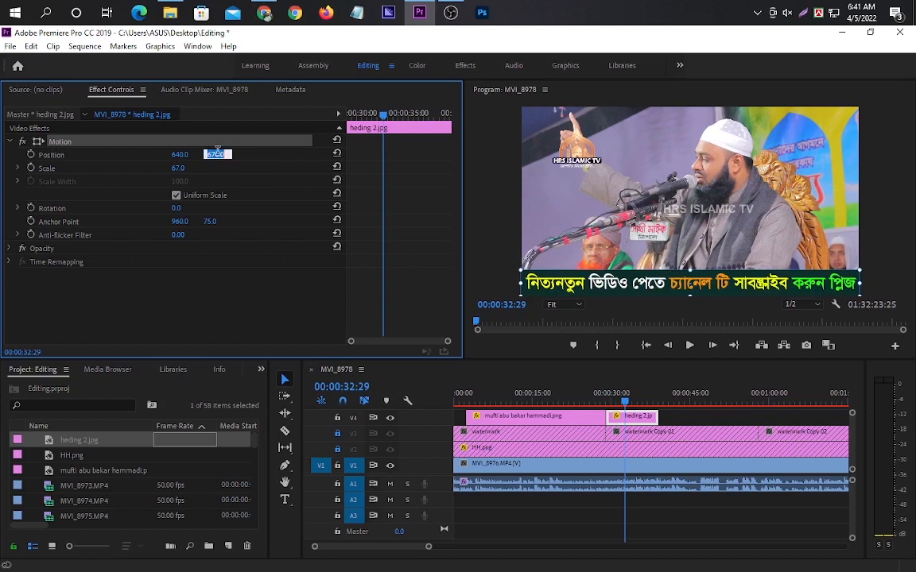
pyautogui.press('Down')
pyautogui.press('Down')
pyautogui.press('Down')
pyautogui.press('Down')
pyautogui.press('Down')
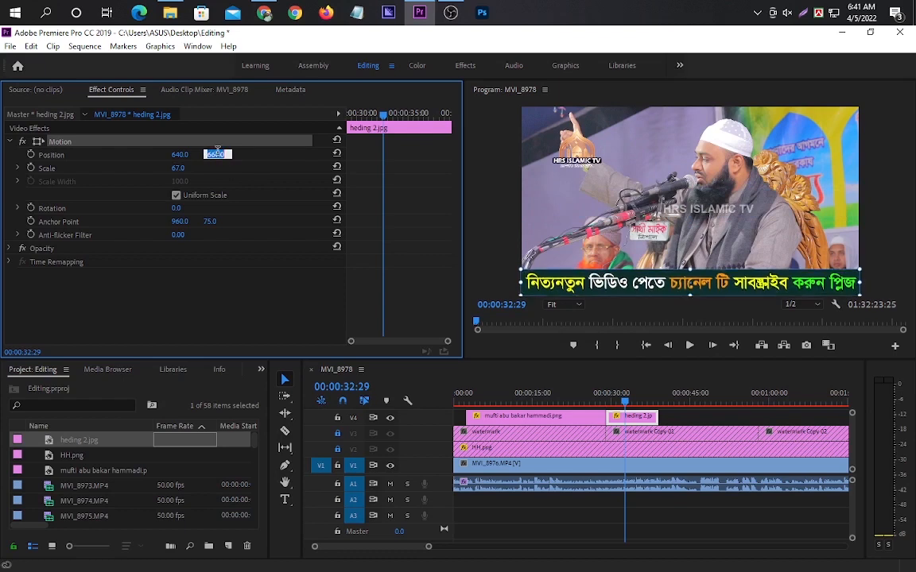
pyautogui.press('Down')
pyautogui.press('Down')
pyautogui.press('Down')
pyautogui.press('Down')
pyautogui.press('Down')
pyautogui.press('Down')
pyautogui.press('Down')
pyautogui.press('Down')
pyautogui.press('Down')
pyautogui.press('Down')
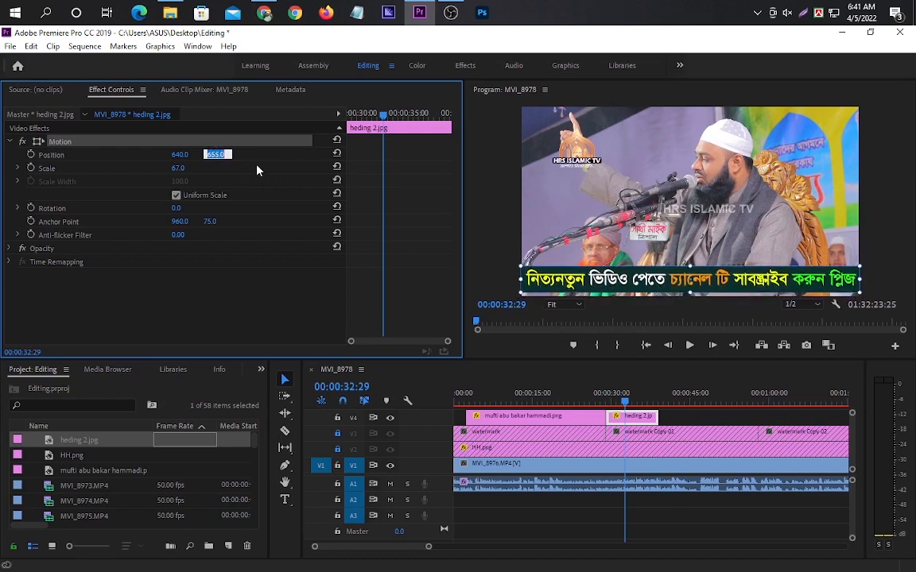
pyautogui.click(421, 251)
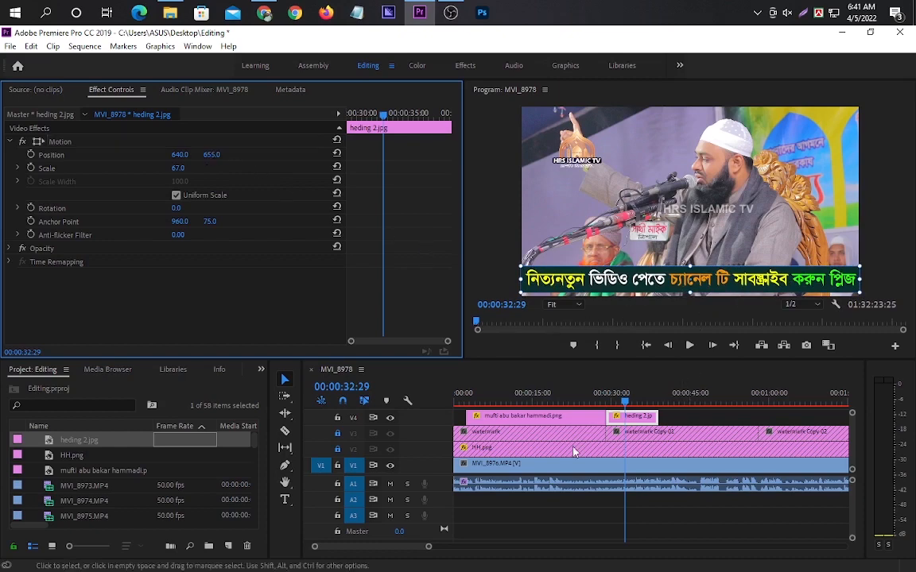
# - Shorten the speaker banner clip to end at about 12 seconds, bringing the heding 2.jpg clip directly behind it
pyautogui.click(611, 404)
pyautogui.moveTo(611, 404); pyautogui.dragTo(503, 404)
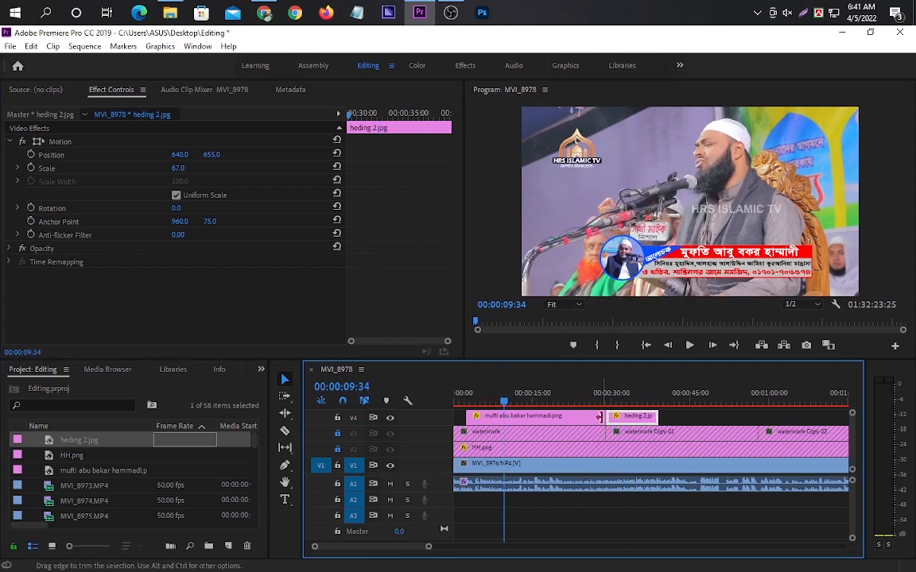
pyautogui.moveTo(599, 417); pyautogui.dragTo(525, 423)
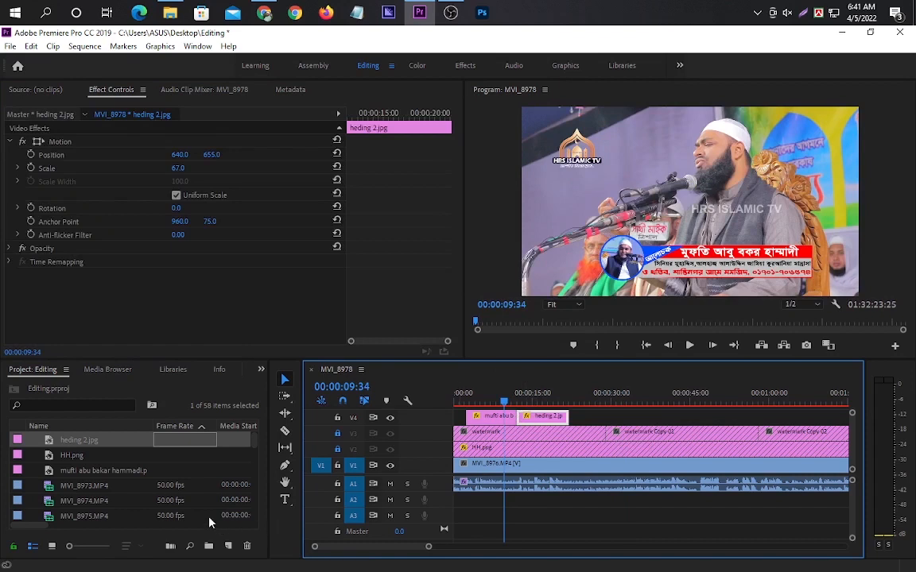
# - Add Iris transitions on V4: Iris Box at the banner's start, Iris Cross at the subscribe strip's start, Iris Diamond at the strip's end
pyautogui.click(261, 370)
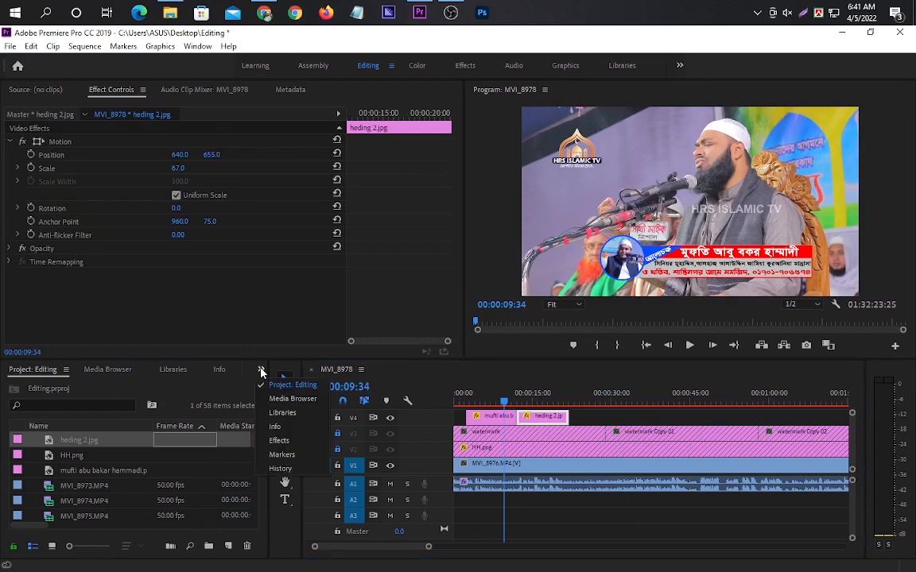
pyautogui.click(279, 442)
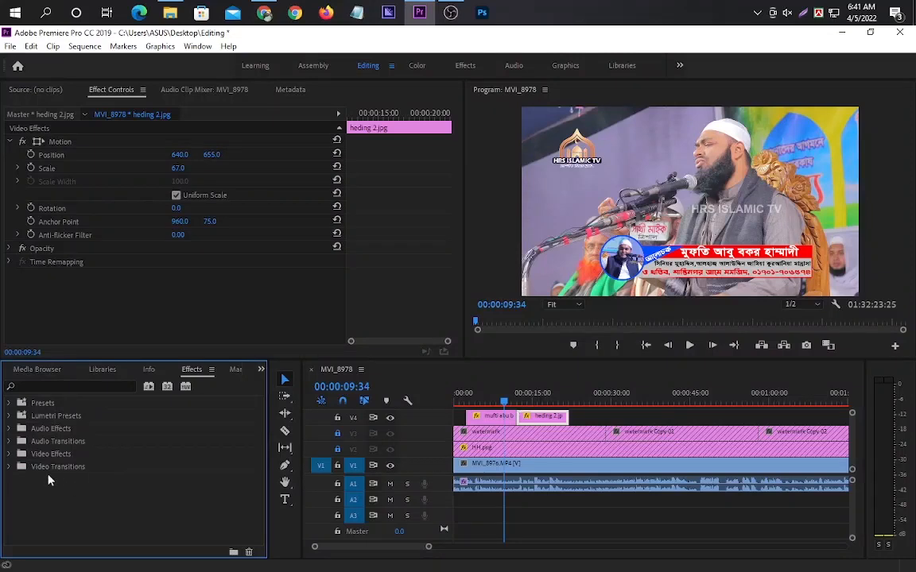
pyautogui.click(8, 467)
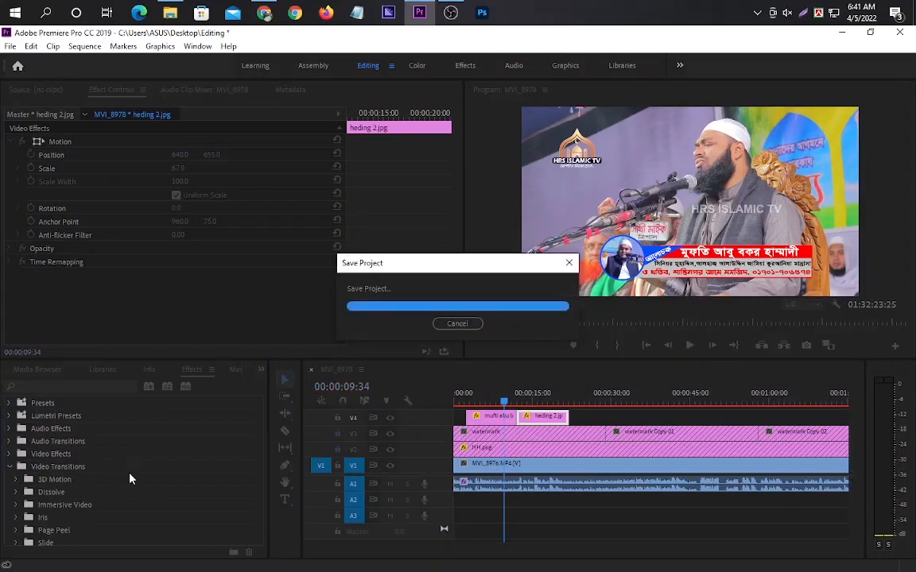
pyautogui.scroll(-1, 119, 489)
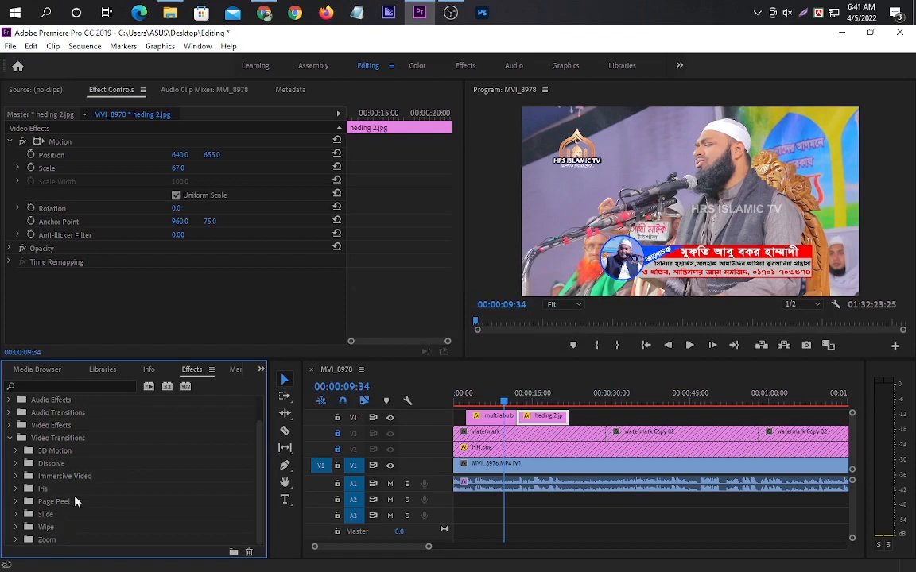
pyautogui.click(16, 490)
pyautogui.scroll(-1, 115, 502)
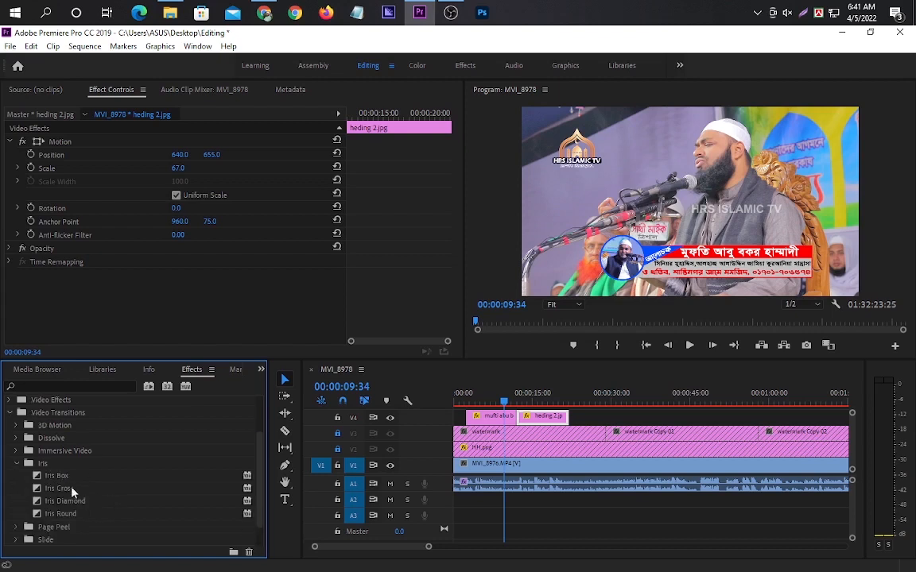
pyautogui.moveTo(51, 476); pyautogui.dragTo(472, 420)
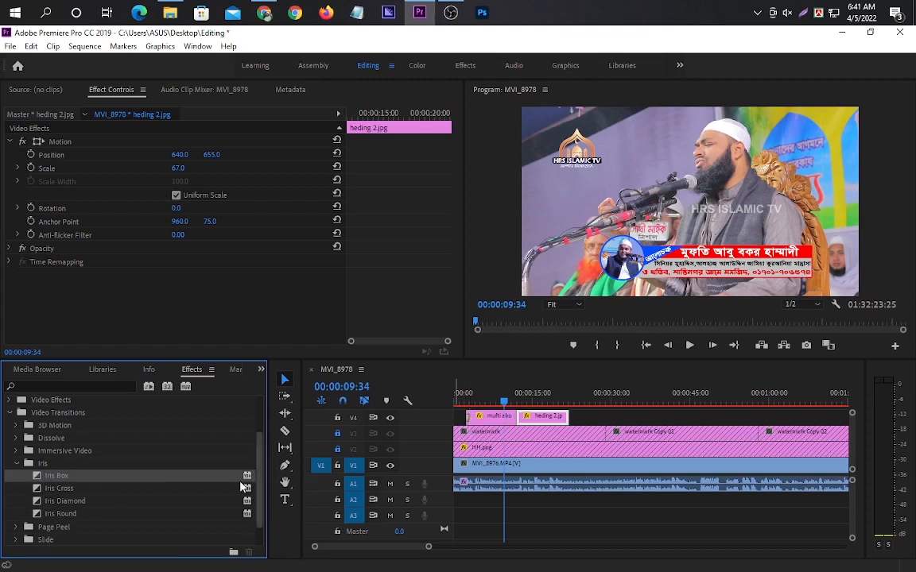
pyautogui.moveTo(68, 491)
pyautogui.mouseDown()
pyautogui.moveTo(462, 499)
pyautogui.moveTo(520, 416)
pyautogui.mouseUp()
pyautogui.moveTo(94, 502); pyautogui.dragTo(567, 417)
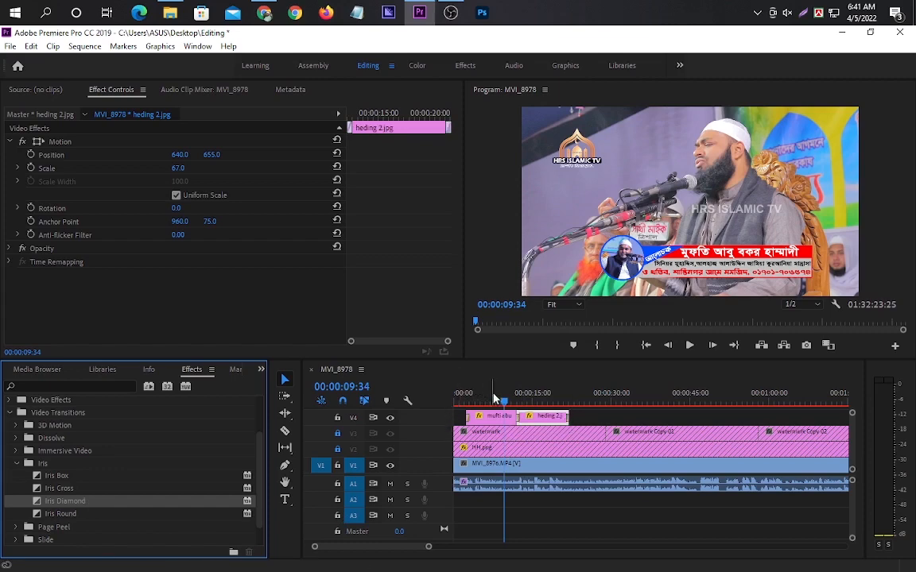
# - Play back the sequence from about 00:00:01:29 and again from 00:00:10:33 to check the banner and strip transitions
pyautogui.moveTo(505, 403); pyautogui.dragTo(462, 405)
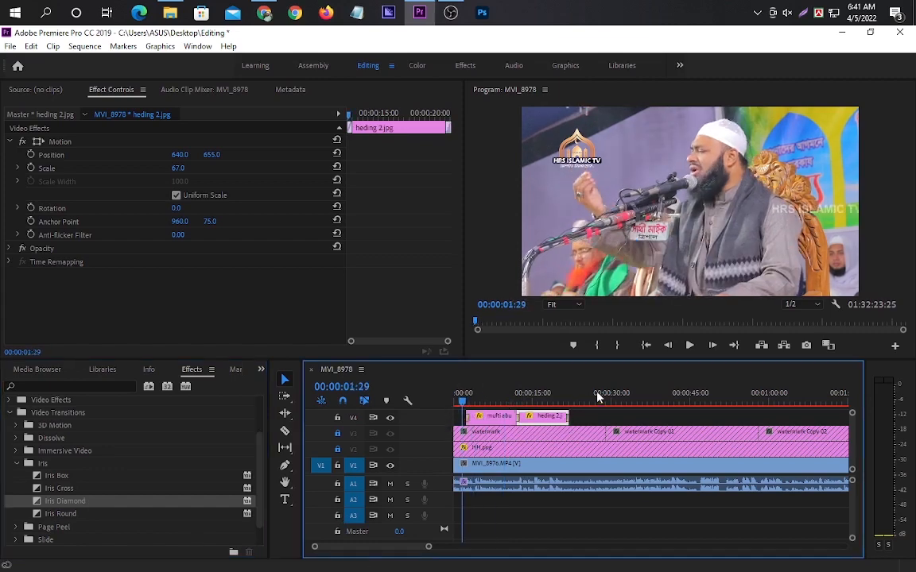
pyautogui.click(689, 345)
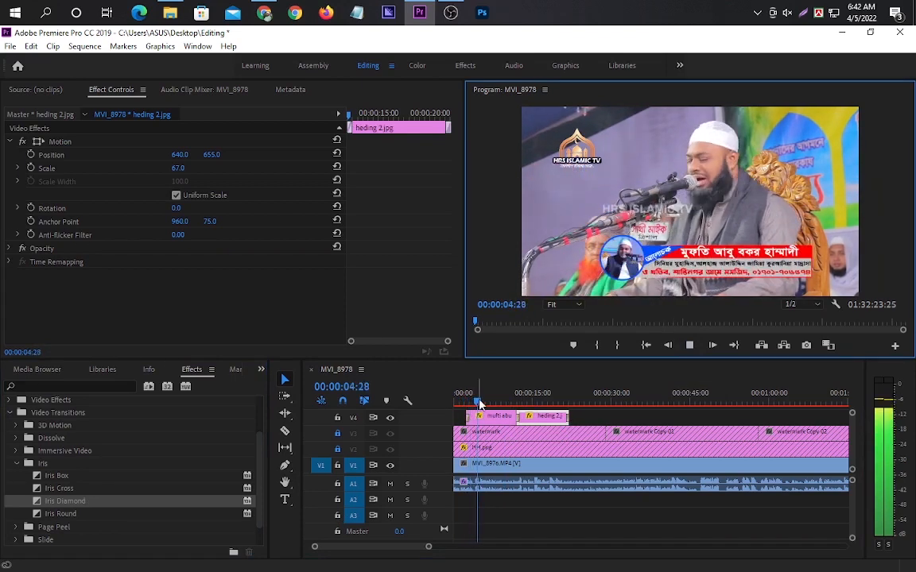
pyautogui.click(510, 404)
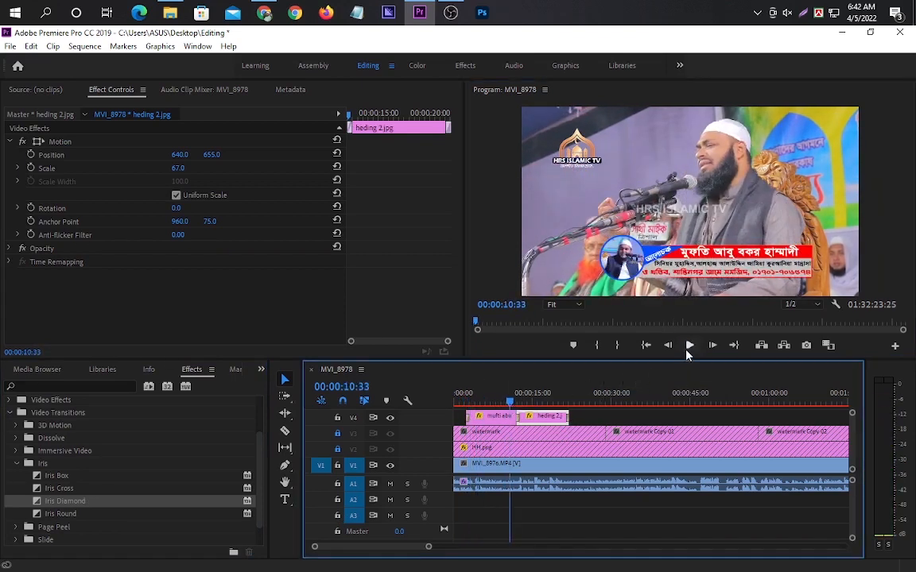
pyautogui.click(690, 345)
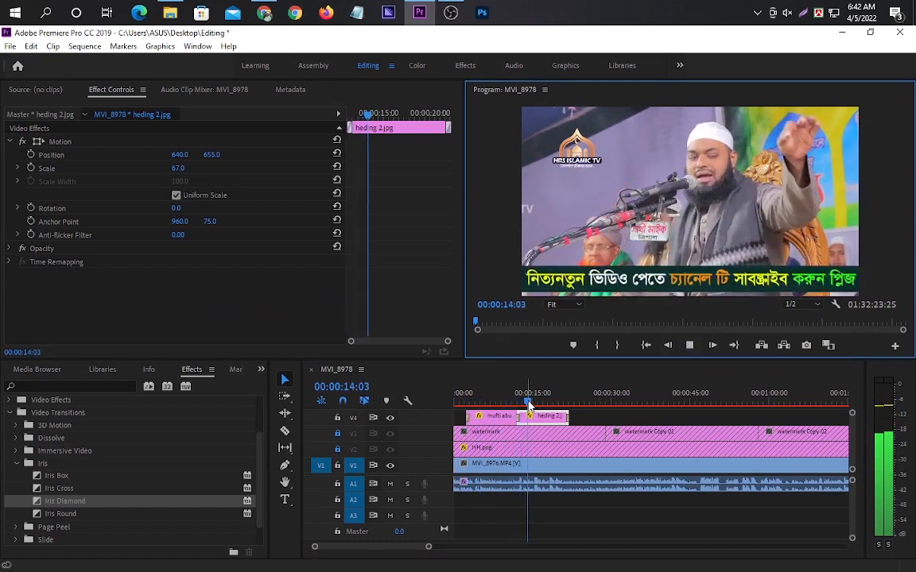
# - Check the transition at the end of the heding 2.jpg subscribe strip and stop playback just past it
pyautogui.moveTo(545, 404); pyautogui.dragTo(567, 416)
pyautogui.click(690, 345)
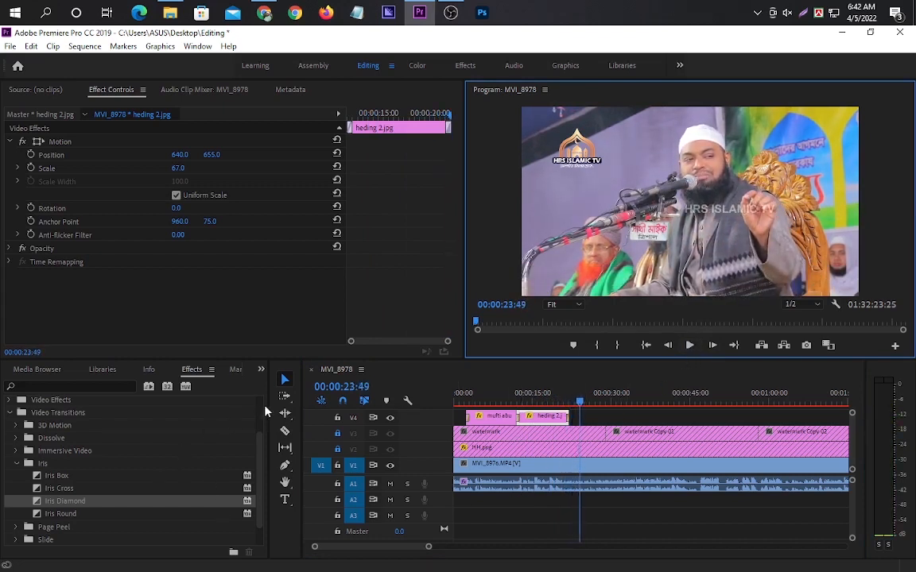
# - Collapse the Iris transitions, return to the Editing project's media list, and widen the timeline to show over 20 minutes of the sequence
pyautogui.click(261, 369)
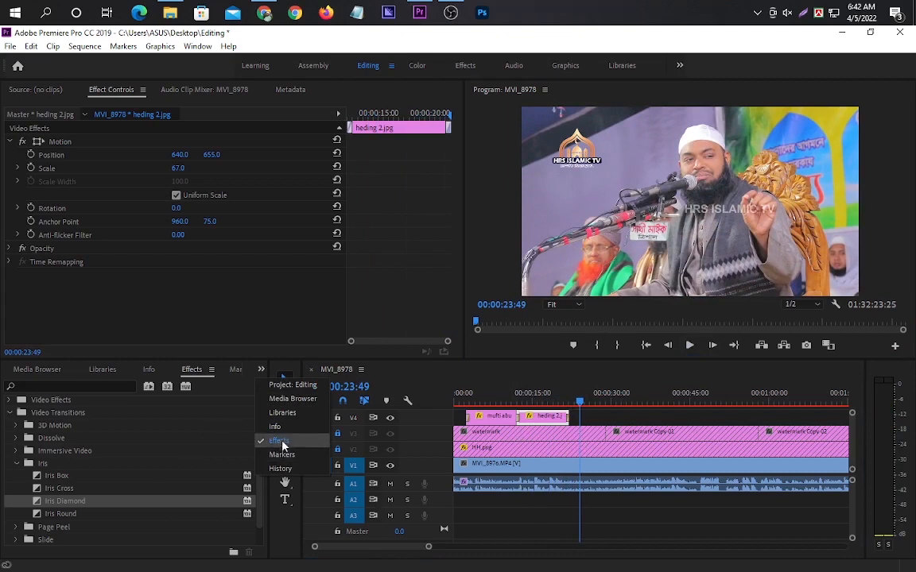
pyautogui.click(18, 464)
pyautogui.click(260, 369)
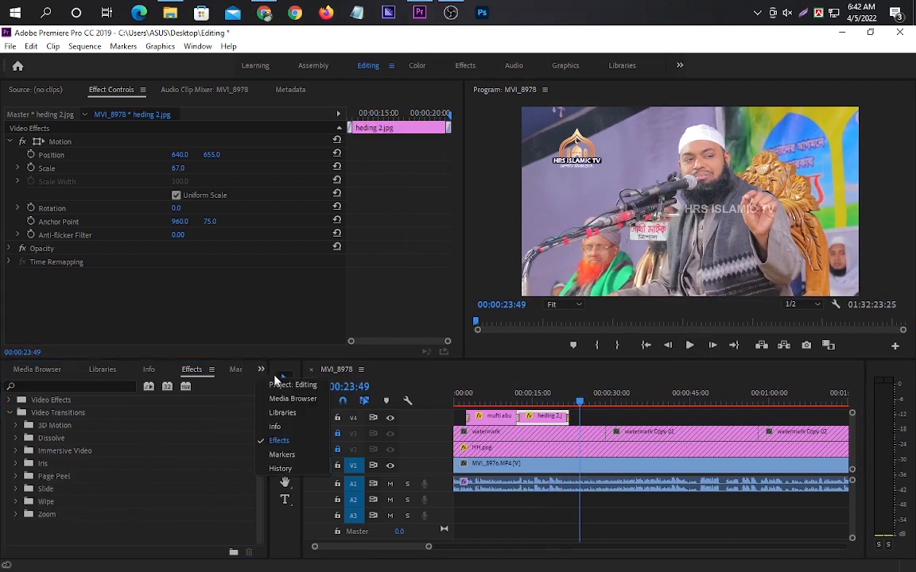
pyautogui.click(294, 383)
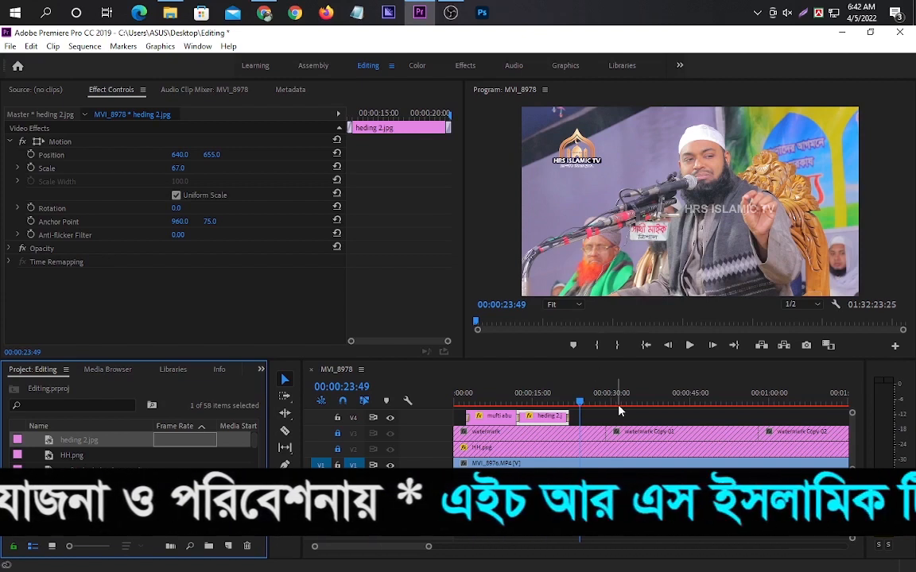
pyautogui.click(585, 498)
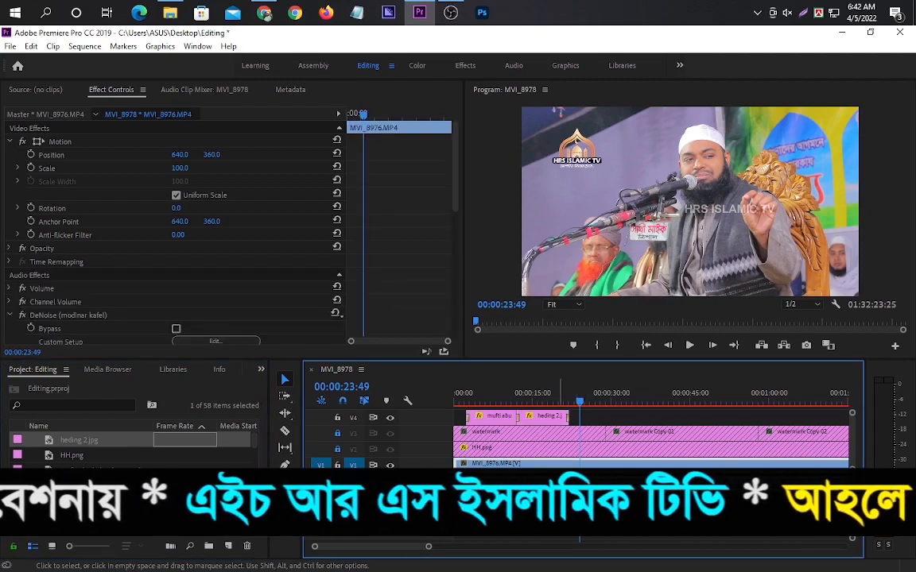
pyautogui.moveTo(428, 547); pyautogui.dragTo(632, 548)
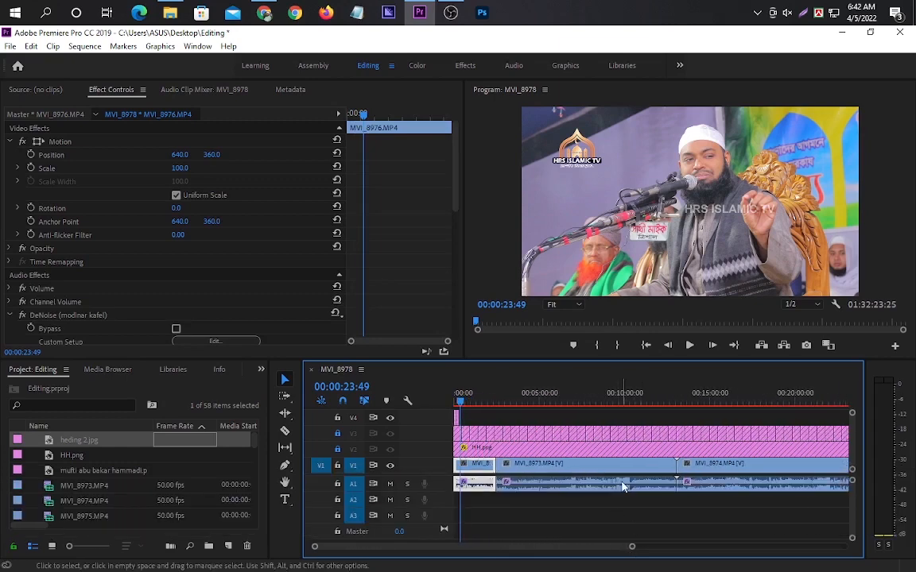
# - Switch to Chrome and go back from the HRS Islamic Tv channel to the Bhaijan Tech BD channel's uploaded videos
pyautogui.click(264, 13)
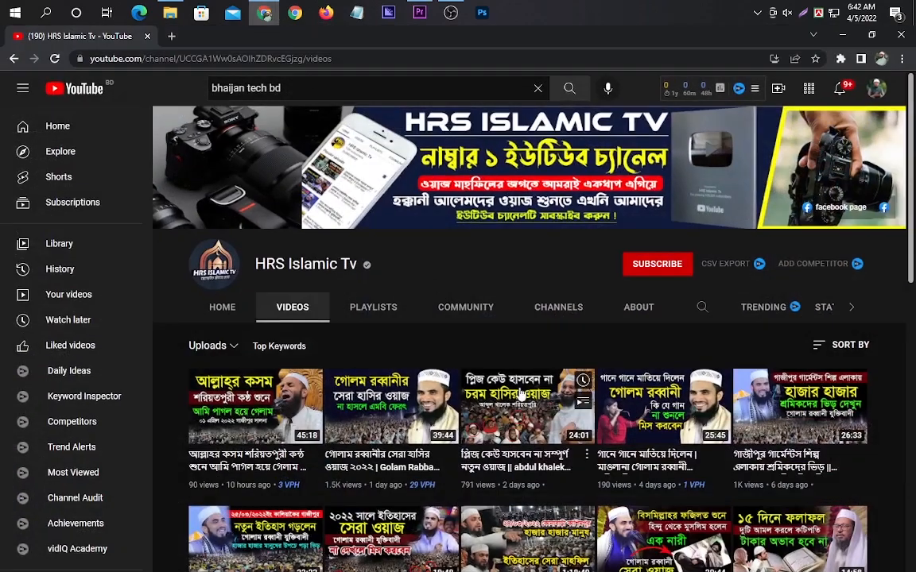
pyautogui.click(14, 58)
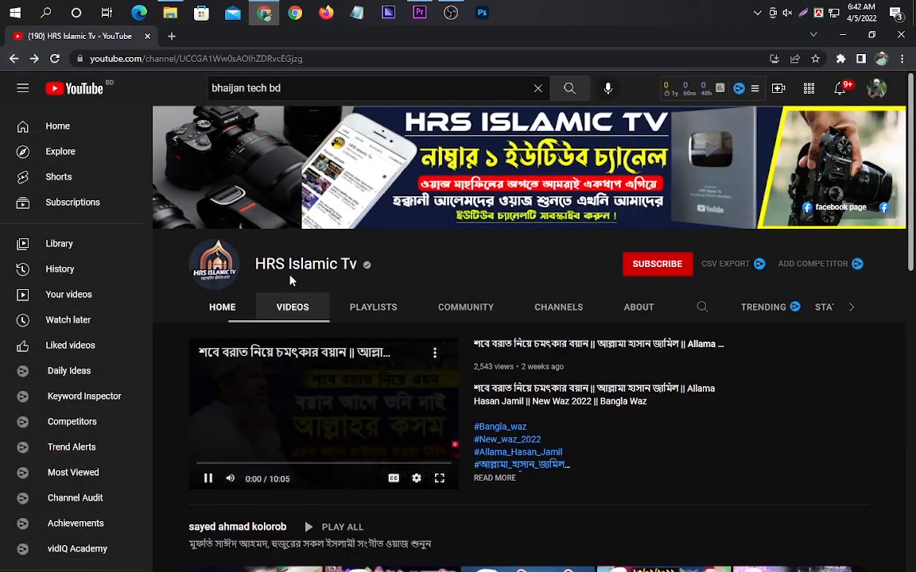
pyautogui.click(13, 58)
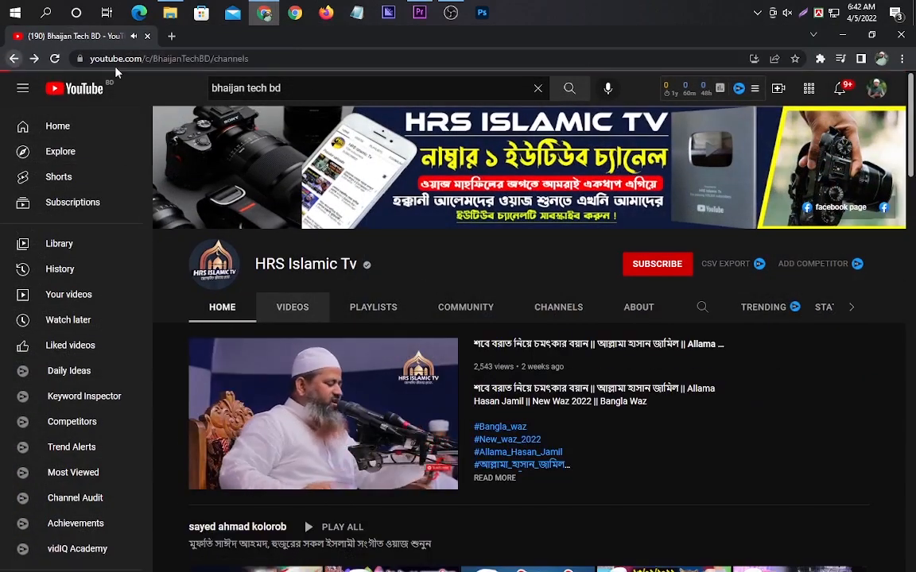
pyautogui.click(294, 307)
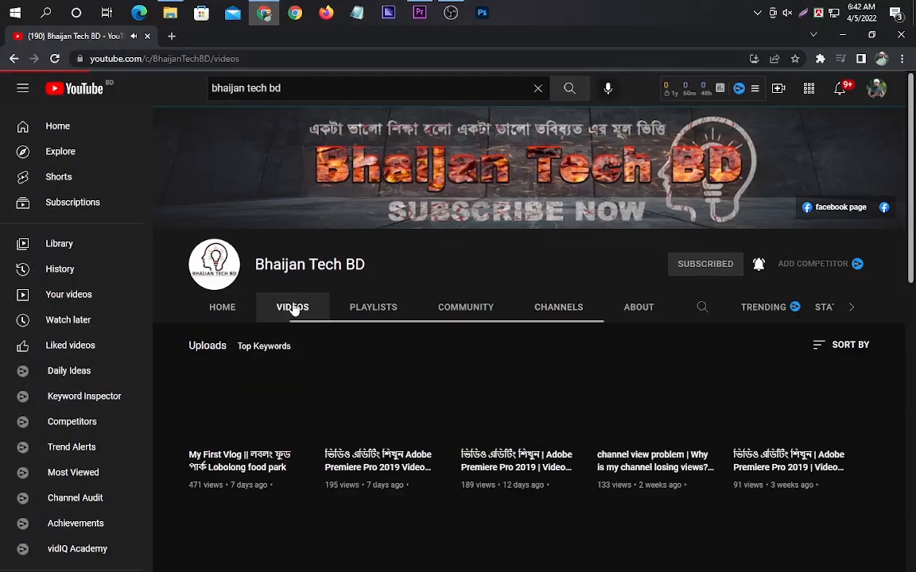